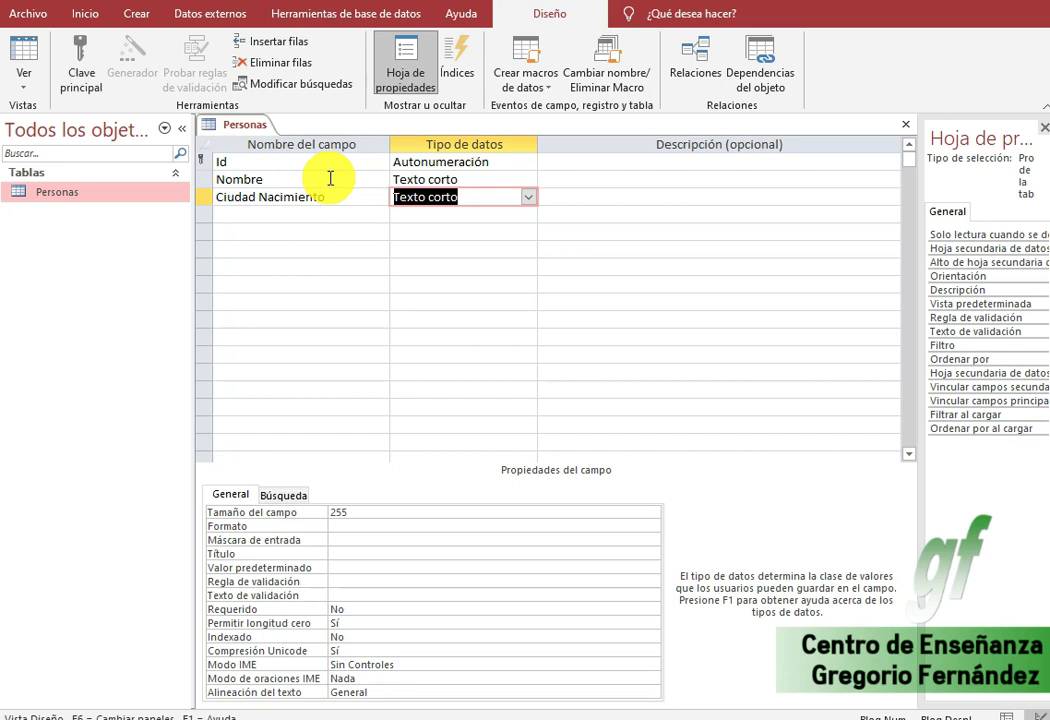
Step: Add a Profesion field with the Texto corto data type below Ciudad Nacimiento in the Personas table design
{"action": "key", "text": "Return"}
{"action": "key", "text": "Return"}
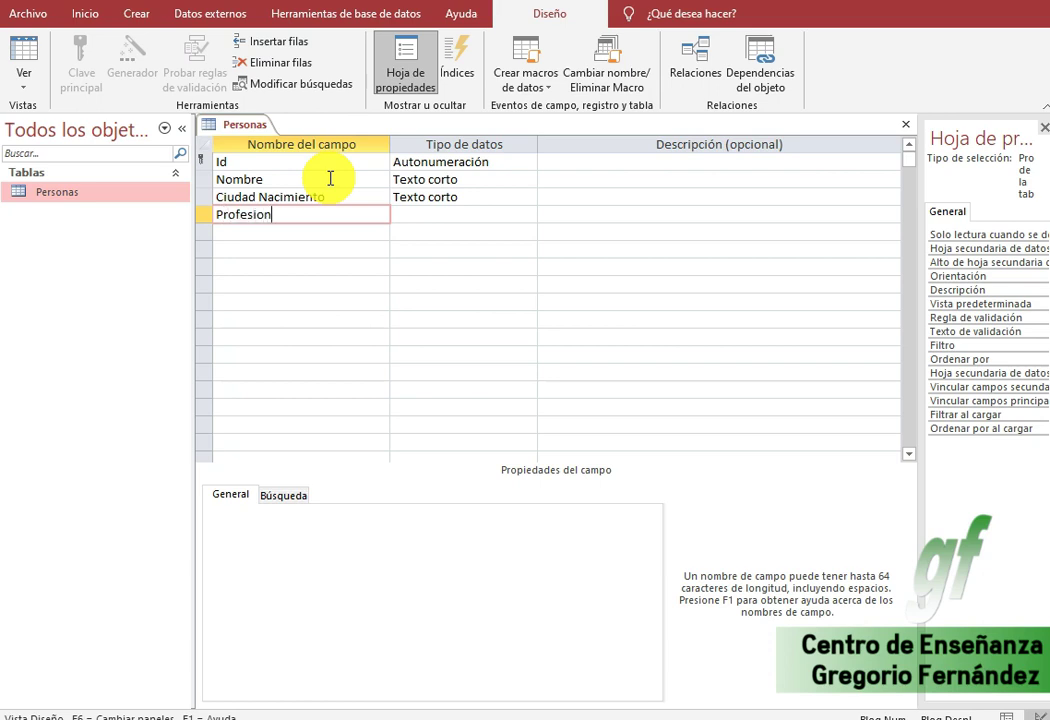
{"action": "key", "text": "Return"}
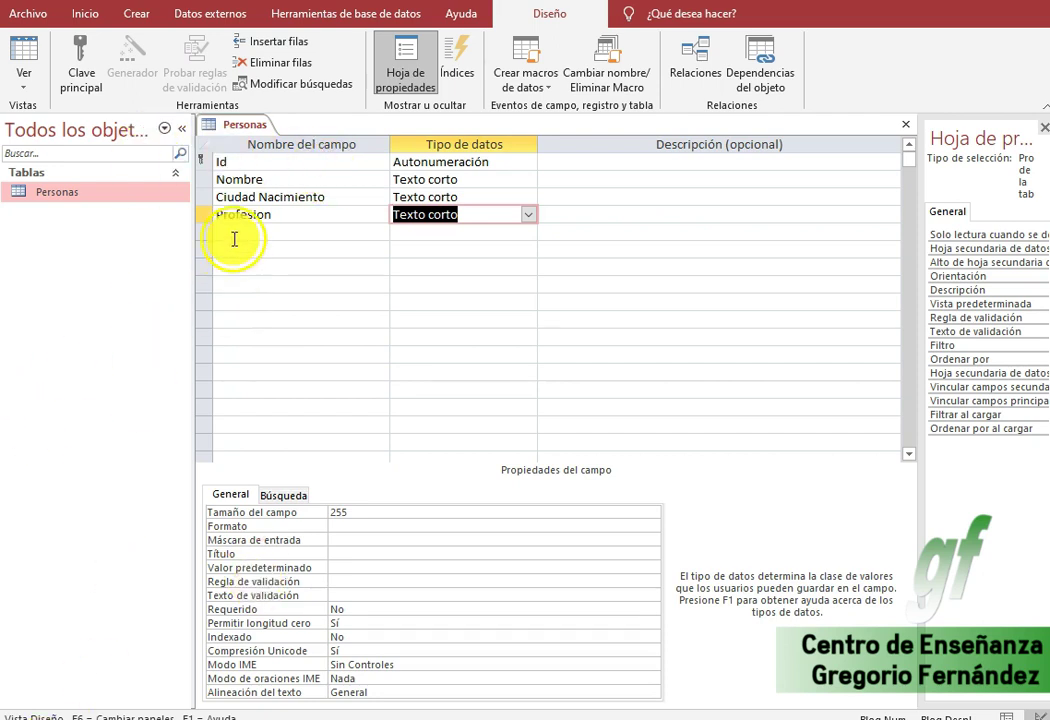
Step: Start the lookup wizard for the Ciudad Nacimiento field, choosing to type in the list values manually
{"action": "left_click_drag", "start_coordinate": [203, 197], "coordinate": [204, 214]}
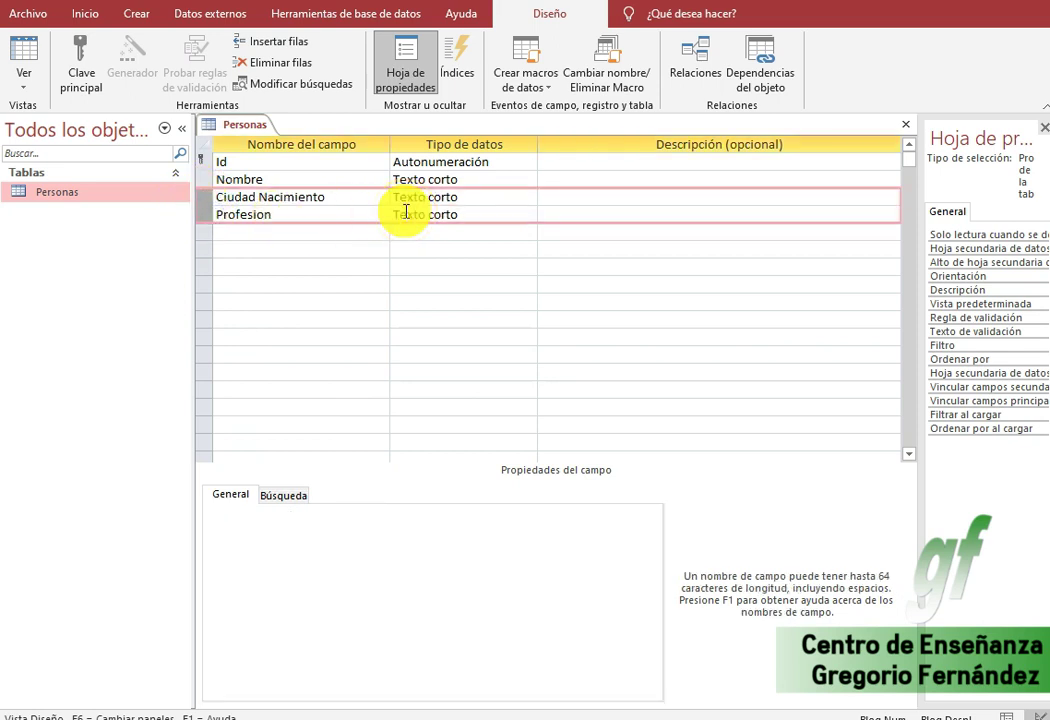
{"action": "left_click", "coordinate": [480, 197]}
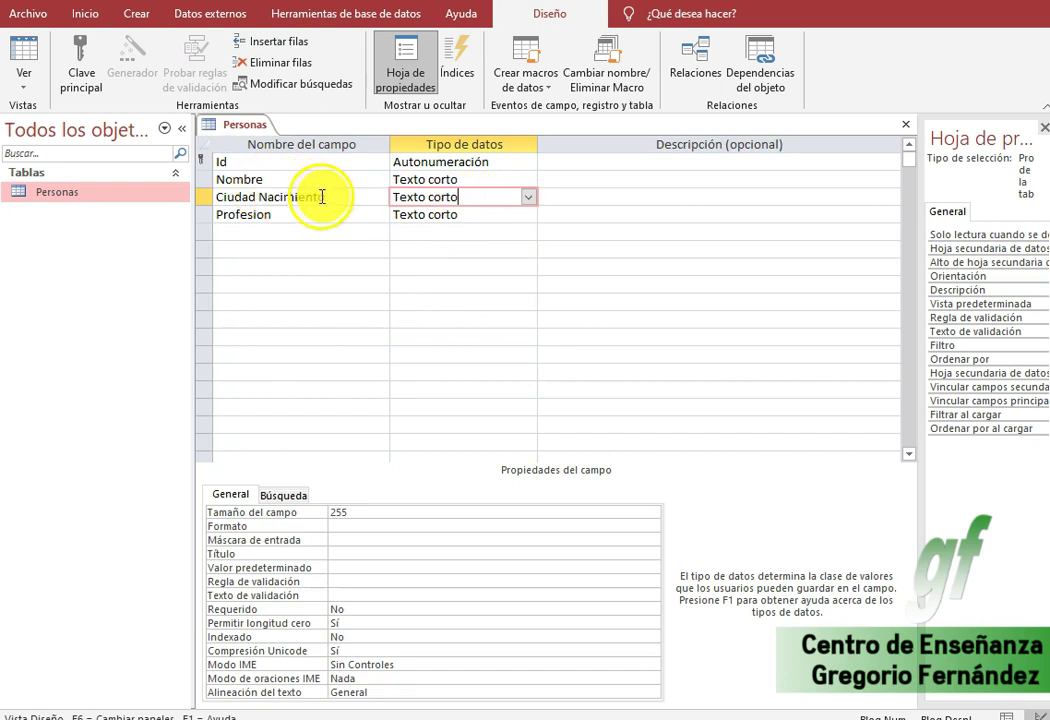
{"action": "left_click", "coordinate": [529, 203]}
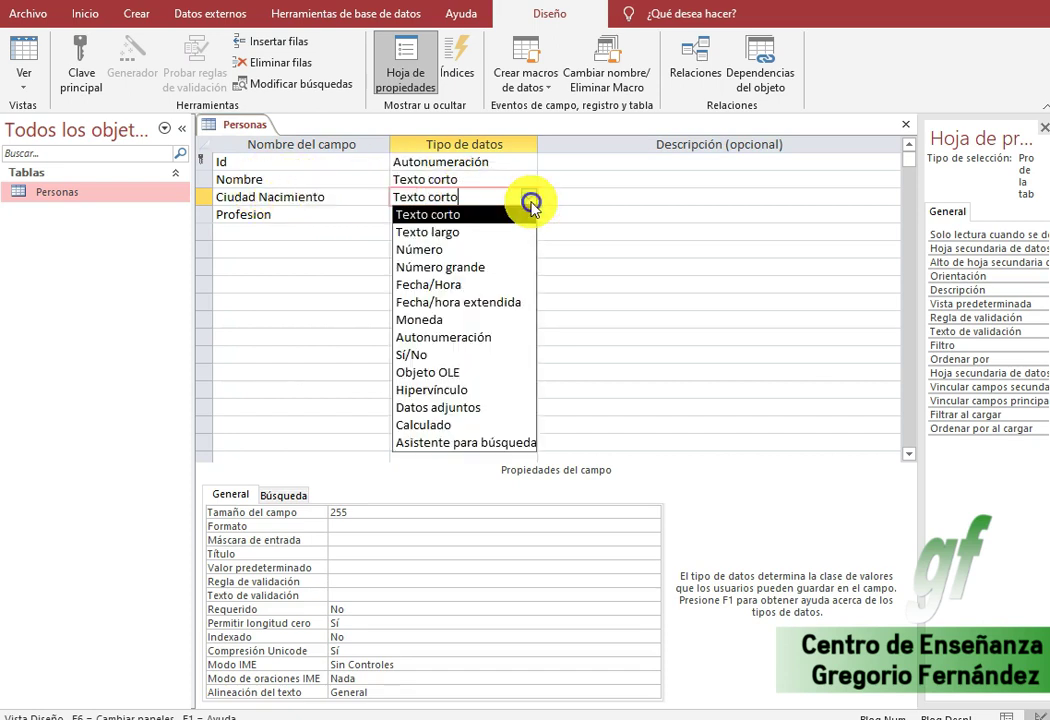
{"action": "left_click", "coordinate": [515, 443]}
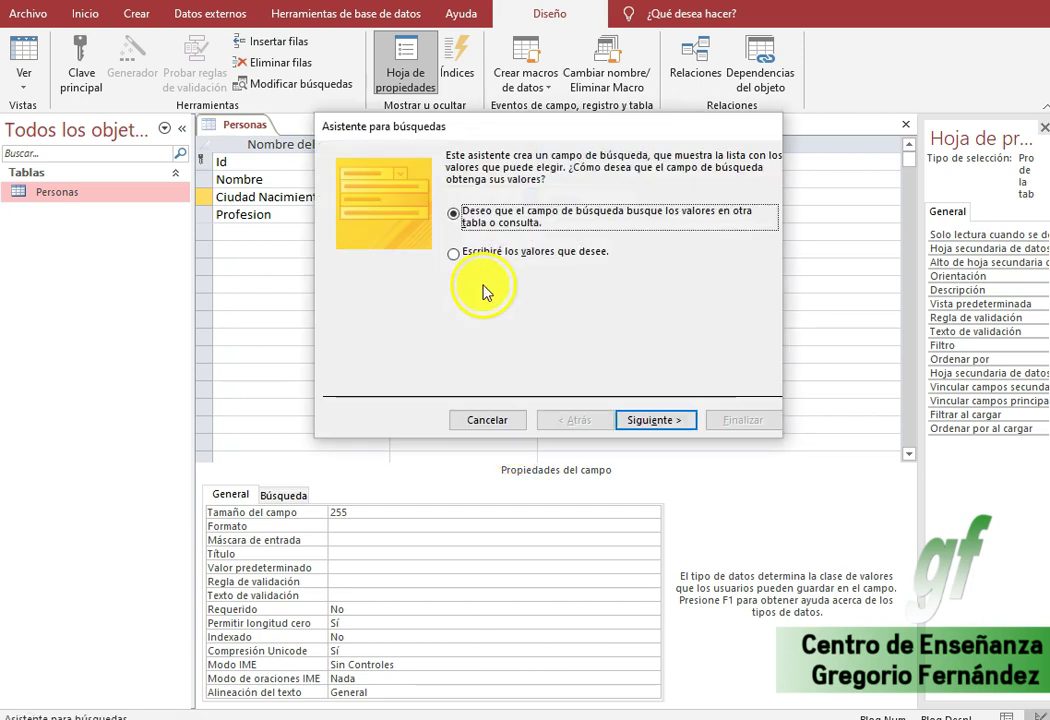
{"action": "left_click", "coordinate": [572, 258]}
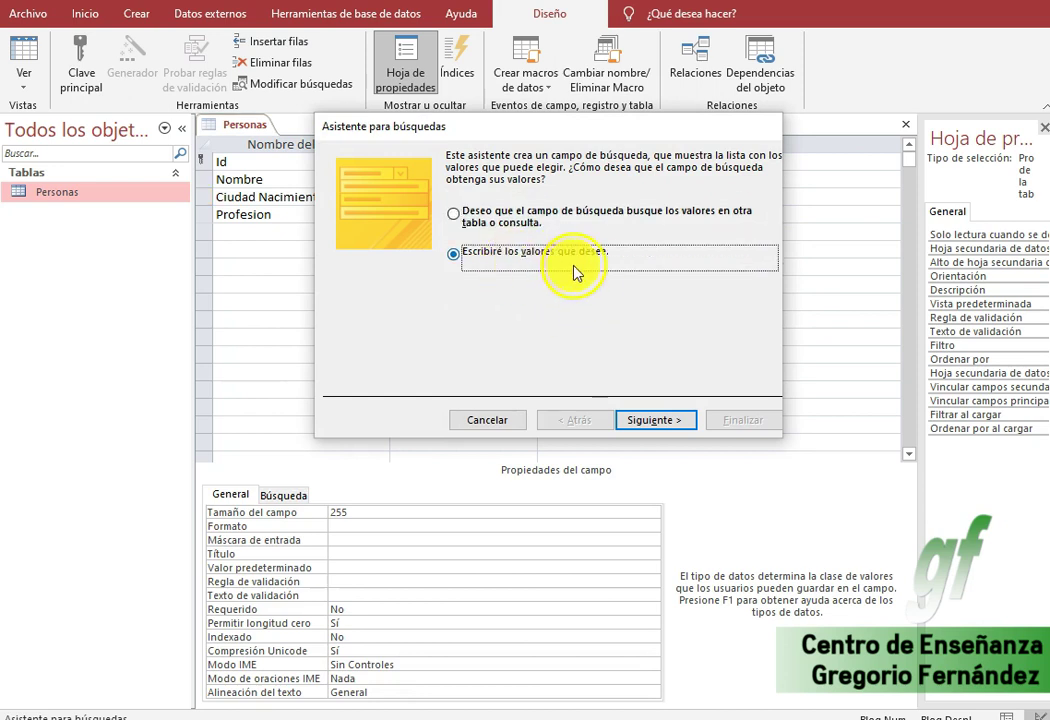
{"action": "left_click", "coordinate": [664, 420]}
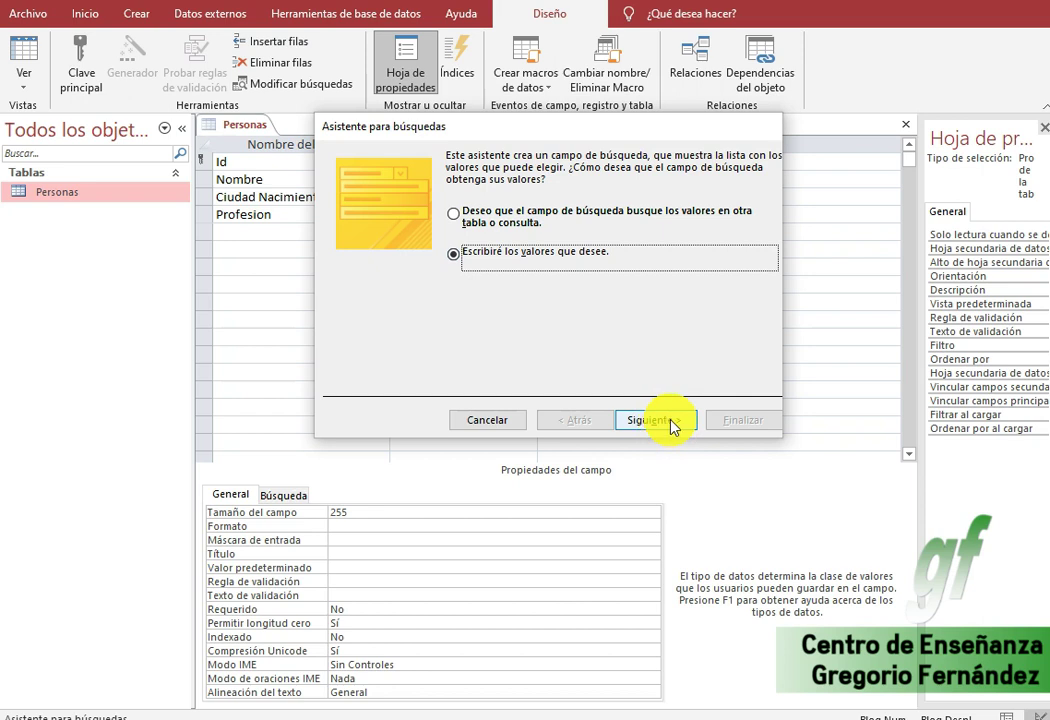
{"action": "left_click", "coordinate": [670, 421]}
Step: Enter Valladolid, Palencia, Burgos and Salamanca as the values of the single lookup column
{"action": "left_click", "coordinate": [404, 287]}
{"action": "type", "text": "Valladolid"}
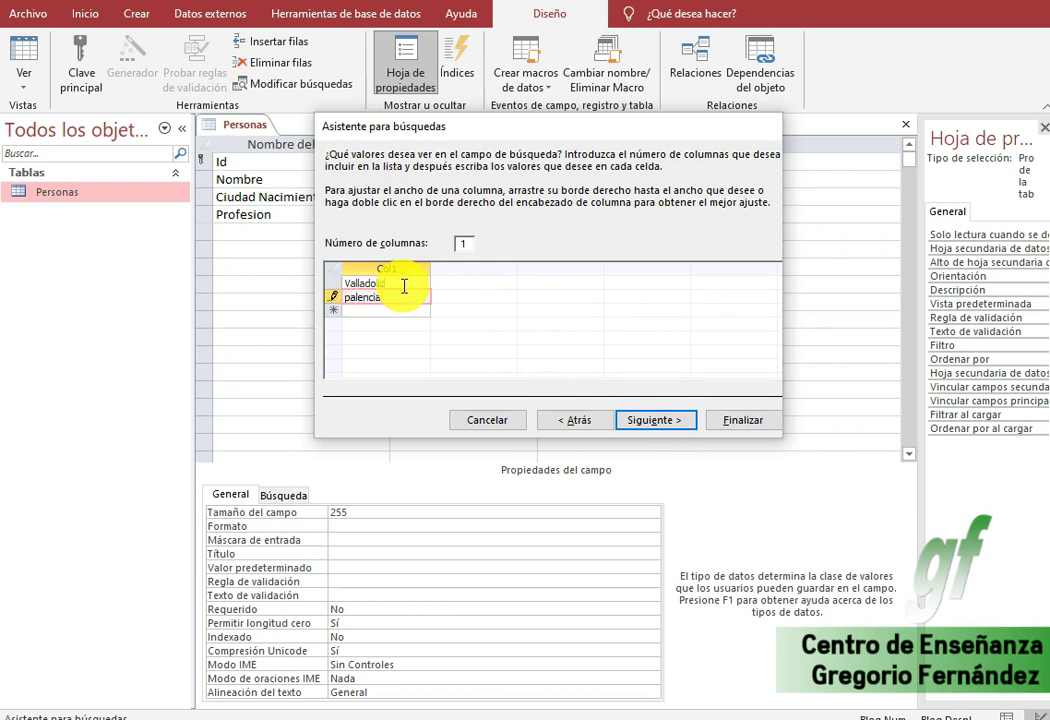
{"action": "key", "text": "Return"}
{"action": "type", "text": "B"}
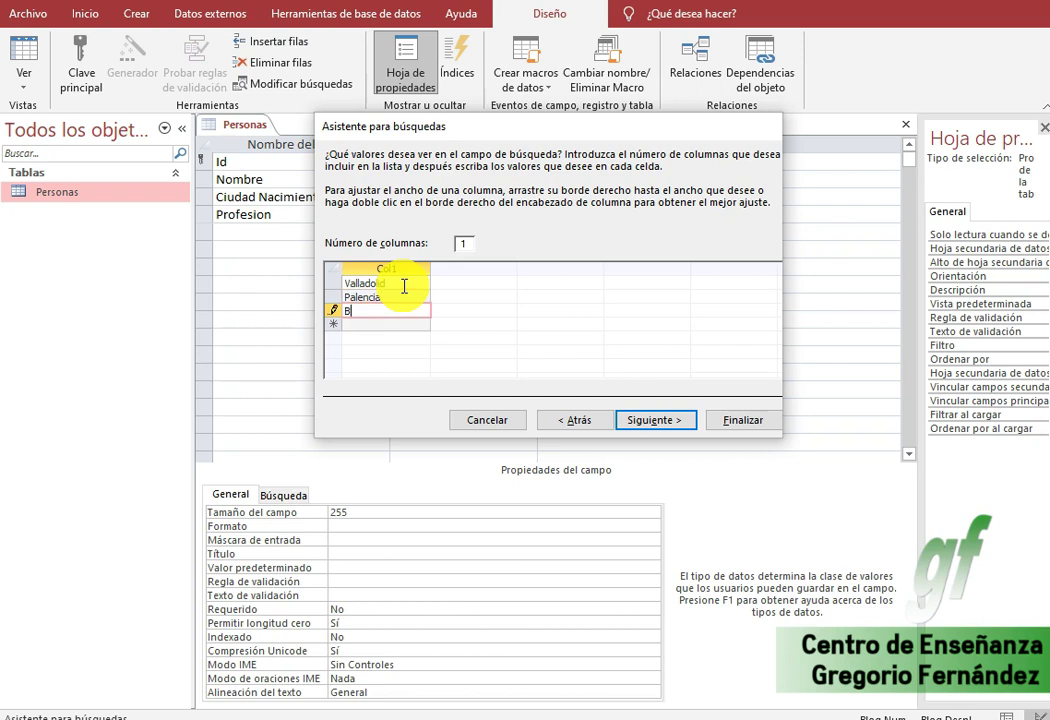
{"action": "type", "text": "urgos"}
{"action": "key", "text": "Return"}
{"action": "type", "text": "Salamanca"}
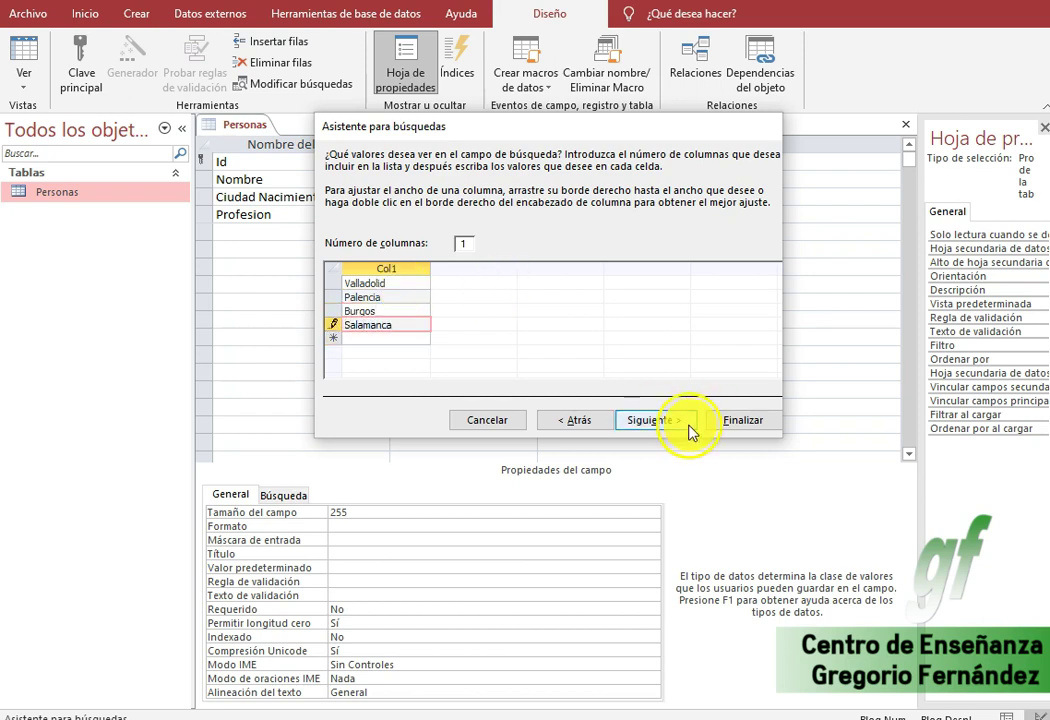
Step: Keep the Ciudad Nacimiento label, limit entries to the list, and finish the lookup wizard
{"action": "left_click", "coordinate": [652, 421]}
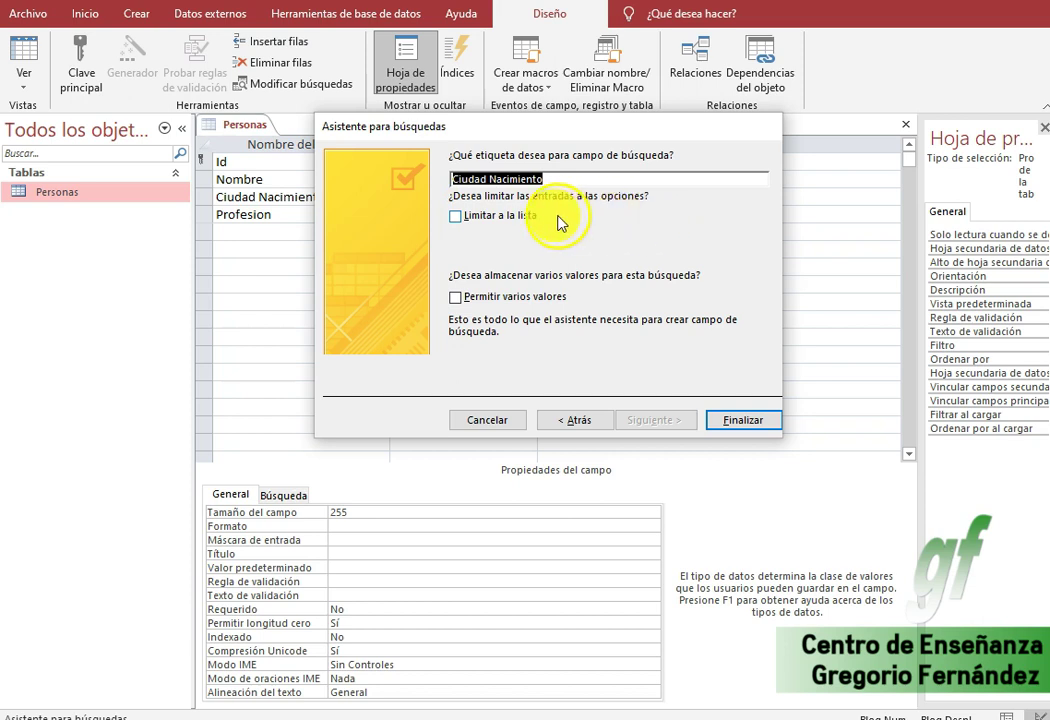
{"action": "left_click", "coordinate": [500, 217]}
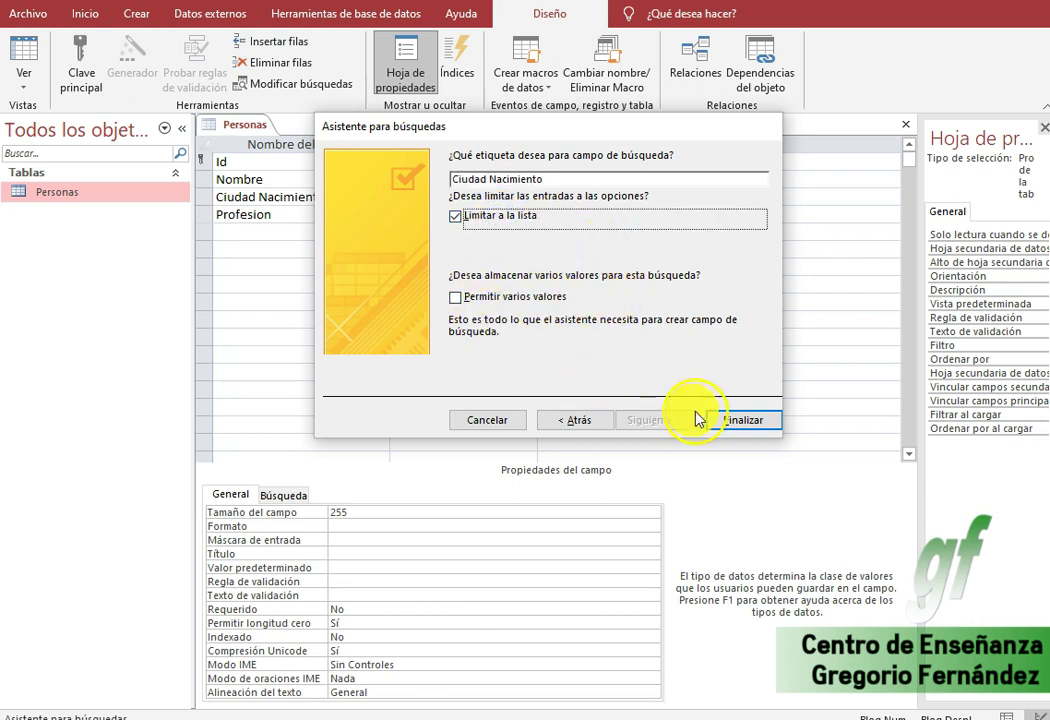
{"action": "left_click", "coordinate": [750, 424]}
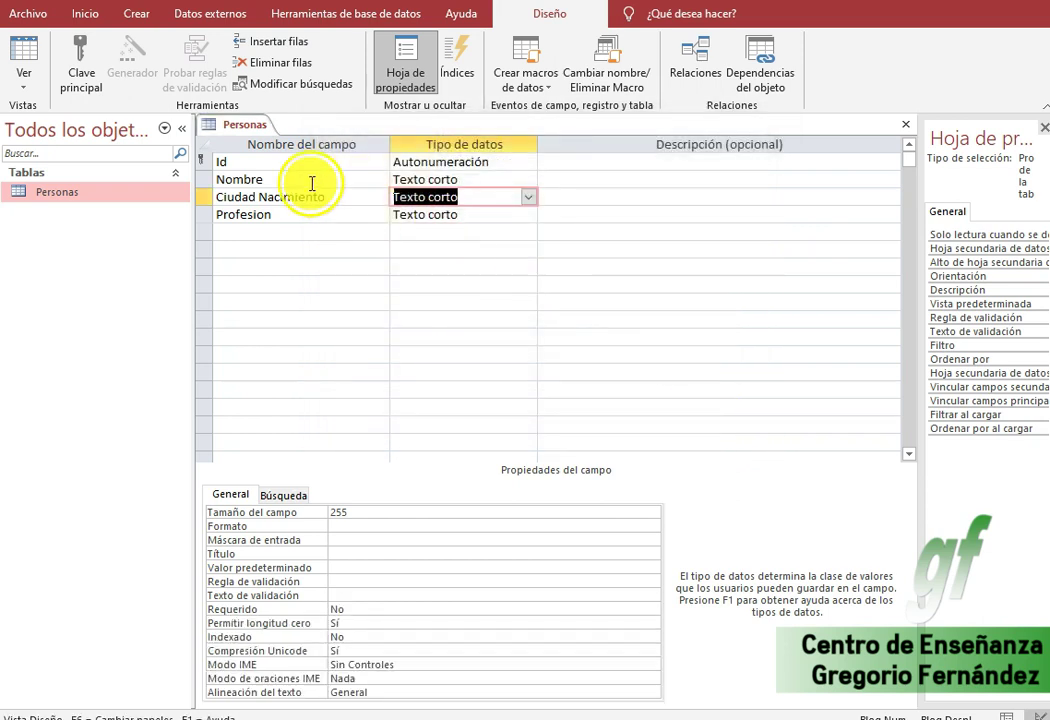
Step: Open the relationships diagram and add the Personas table to it
{"action": "left_click", "coordinate": [340, 14]}
{"action": "left_click", "coordinate": [246, 62]}
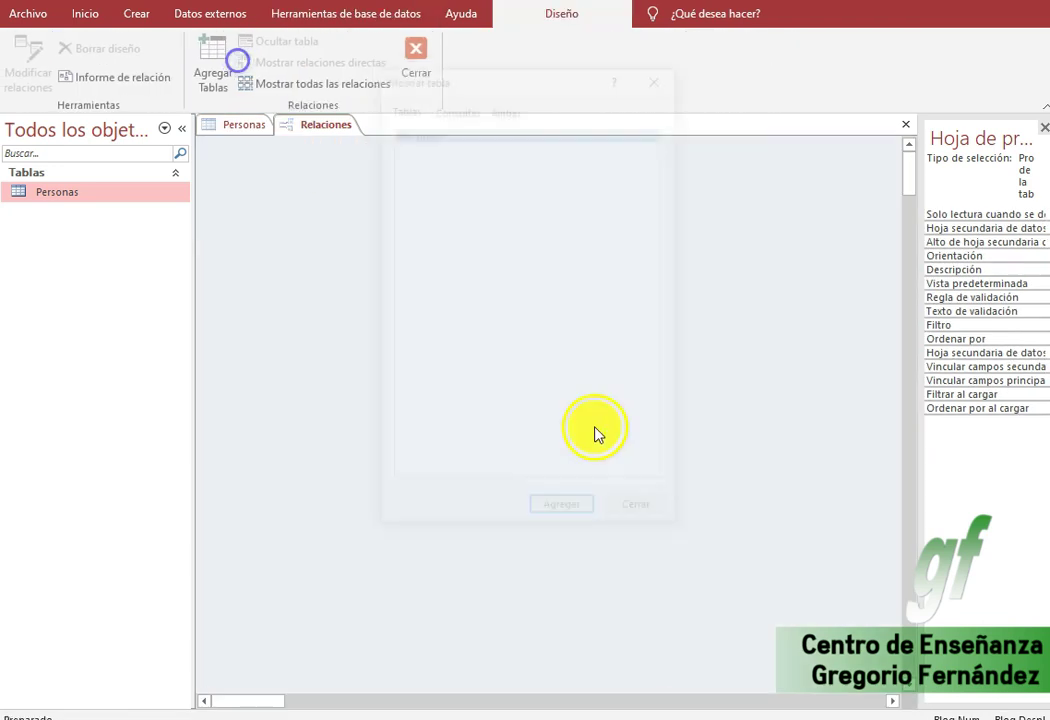
{"action": "double_click", "coordinate": [562, 131]}
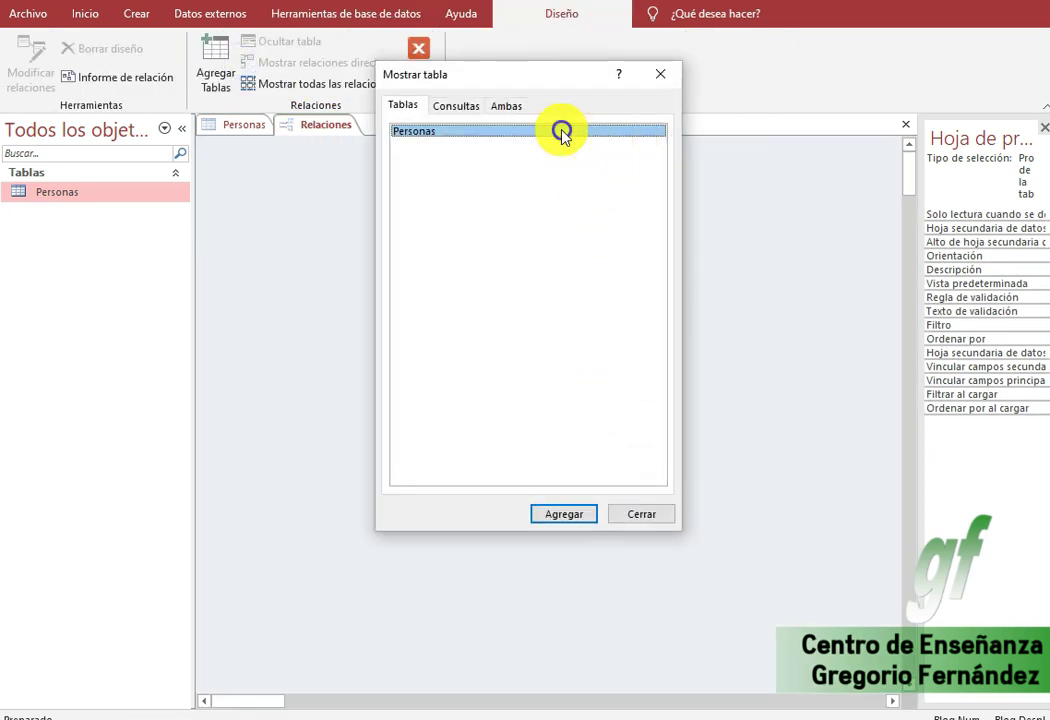
{"action": "left_click", "coordinate": [662, 76]}
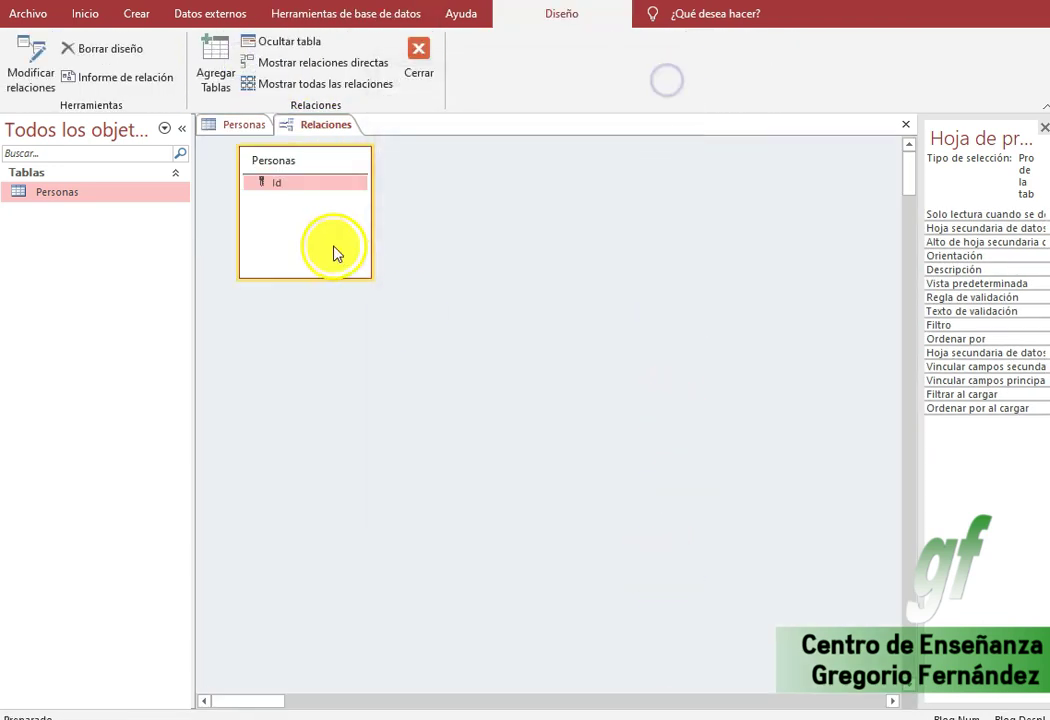
Step: Close the relationships diagram with its layout saved, and save the Personas table design
{"action": "left_click", "coordinate": [243, 126]}
{"action": "right_click", "coordinate": [320, 132]}
{"action": "left_click", "coordinate": [345, 166]}
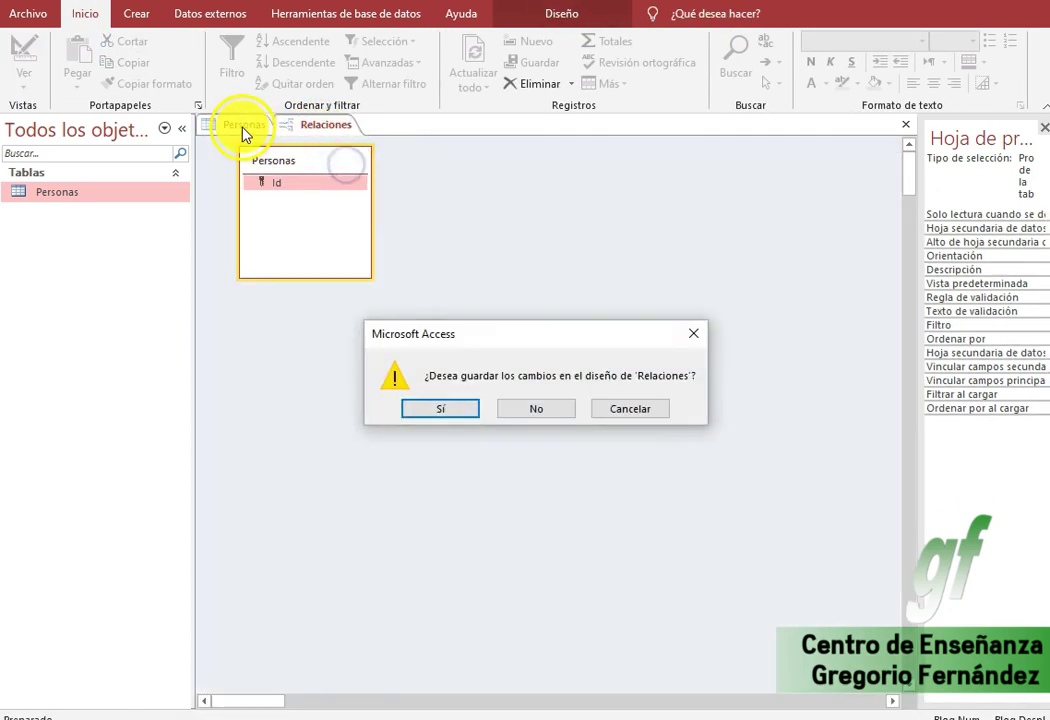
{"action": "left_click", "coordinate": [450, 408]}
{"action": "right_click", "coordinate": [234, 128]}
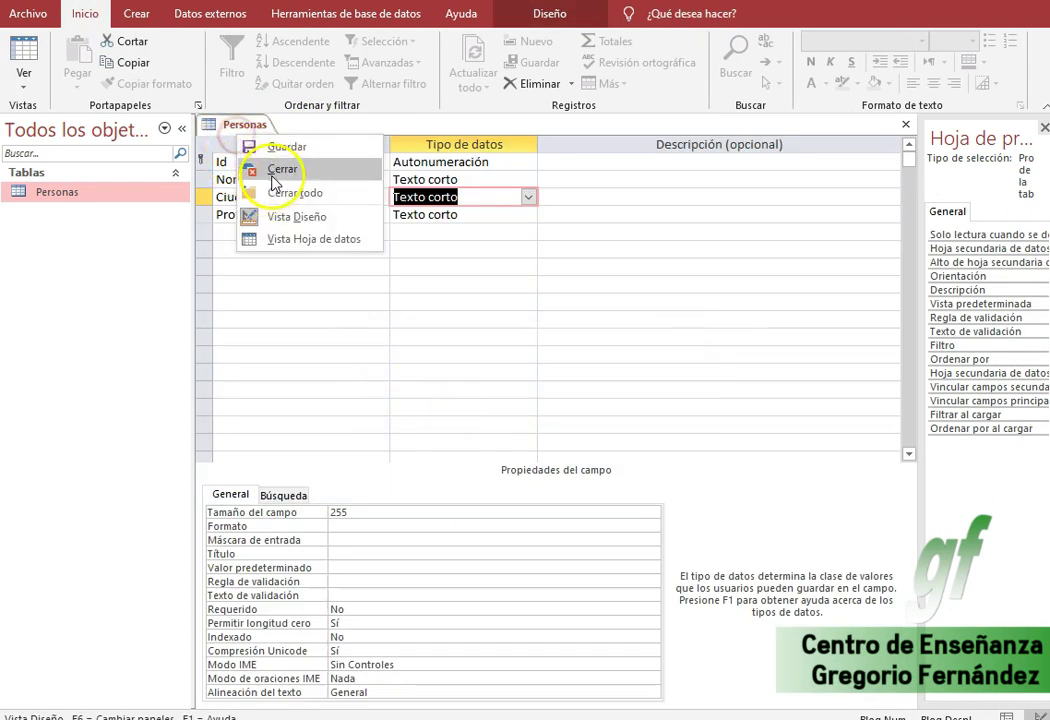
{"action": "left_click", "coordinate": [275, 146]}
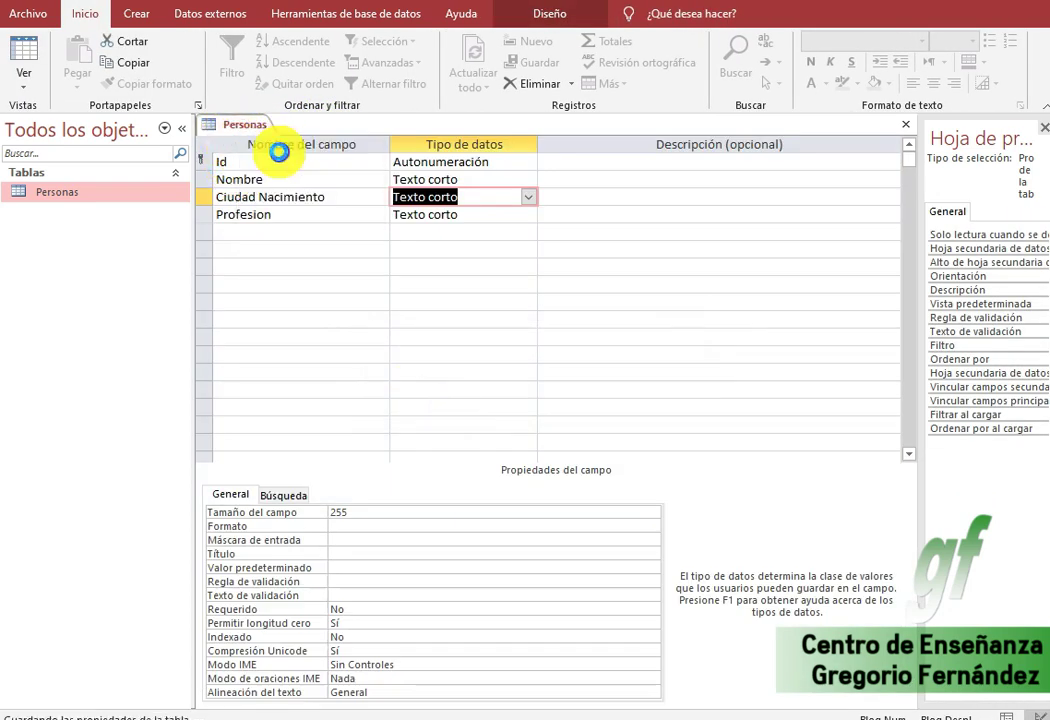
Step: Reopen the relationships diagram and move the Personas table box down and to the right
{"action": "left_click", "coordinate": [338, 15]}
{"action": "left_click", "coordinate": [255, 64]}
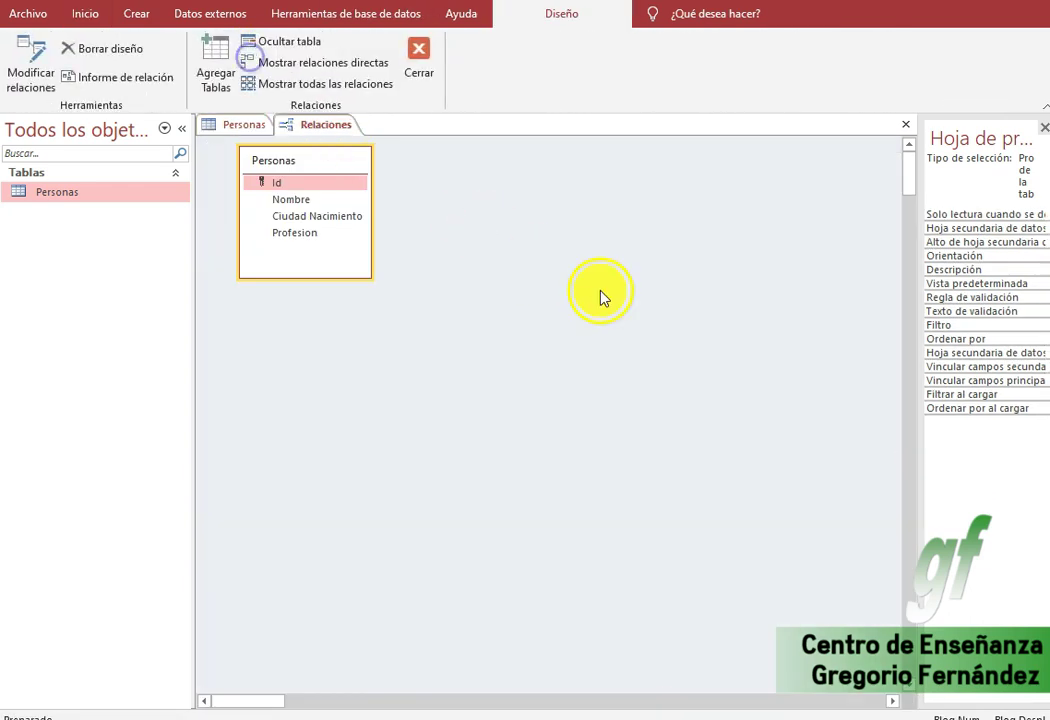
{"action": "left_click_drag", "start_coordinate": [306, 148], "coordinate": [387, 203]}
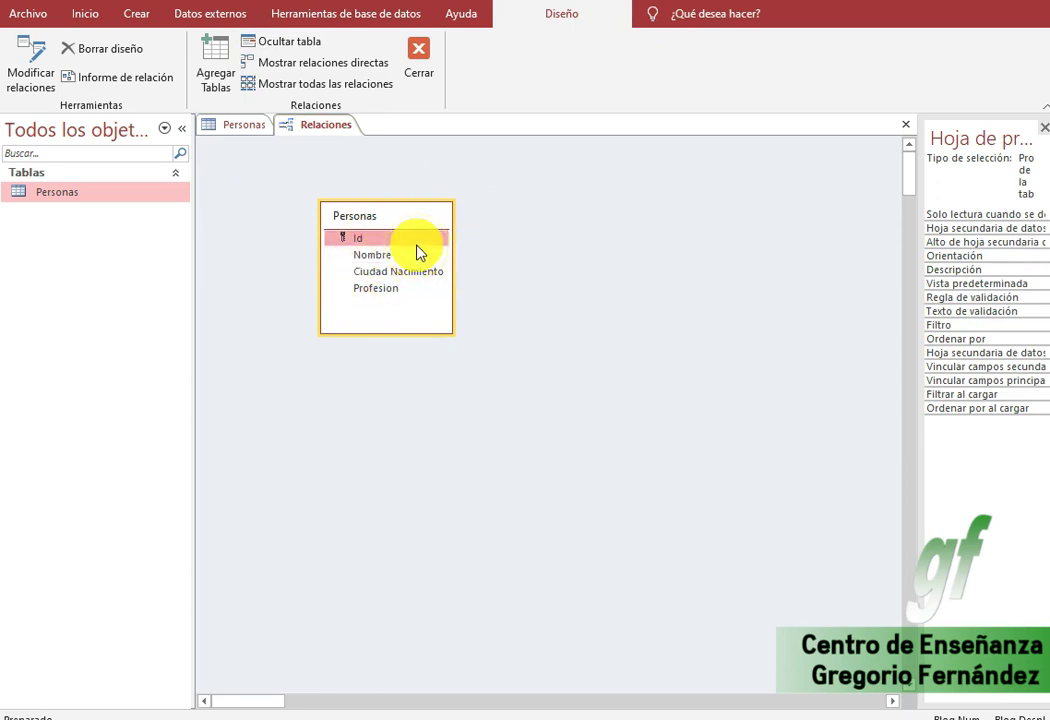
Step: Check which tables and queries can be added to the relationships diagram, without adding any
{"action": "right_click", "coordinate": [588, 216]}
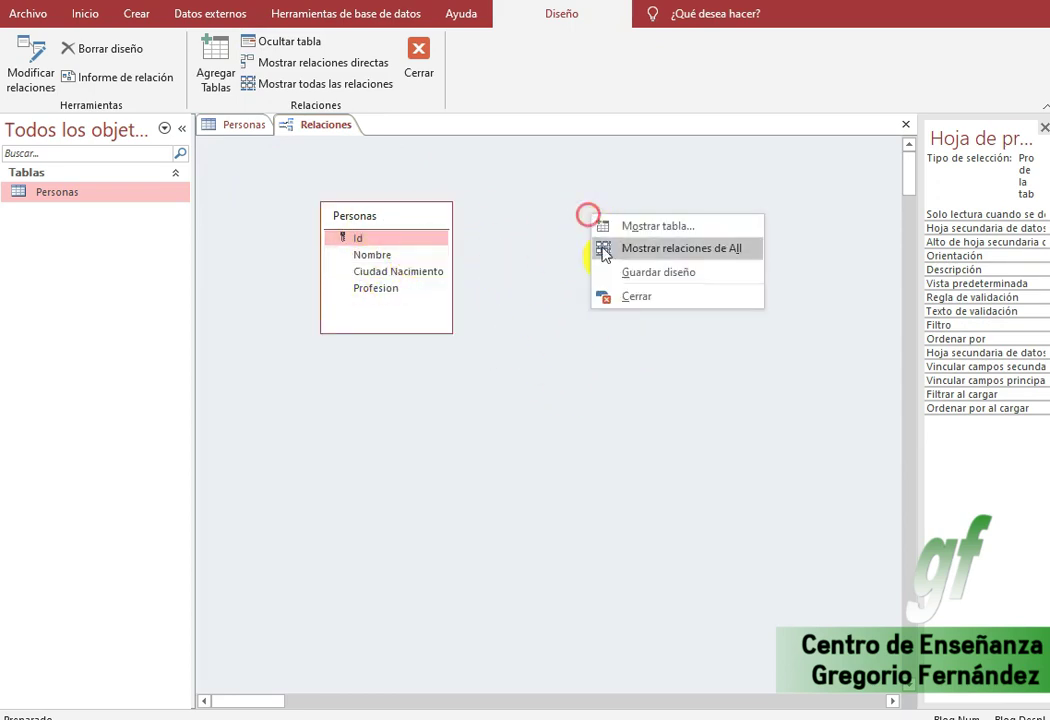
{"action": "left_click", "coordinate": [634, 227]}
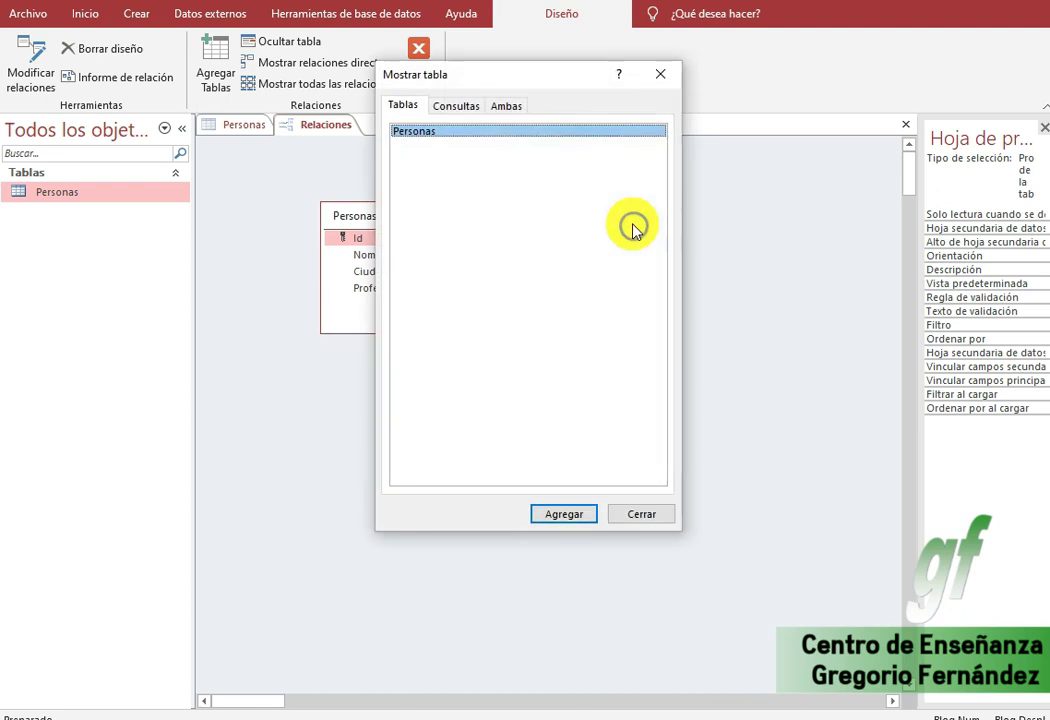
{"action": "left_click", "coordinate": [455, 107]}
{"action": "left_click", "coordinate": [500, 106]}
{"action": "left_click", "coordinate": [405, 105]}
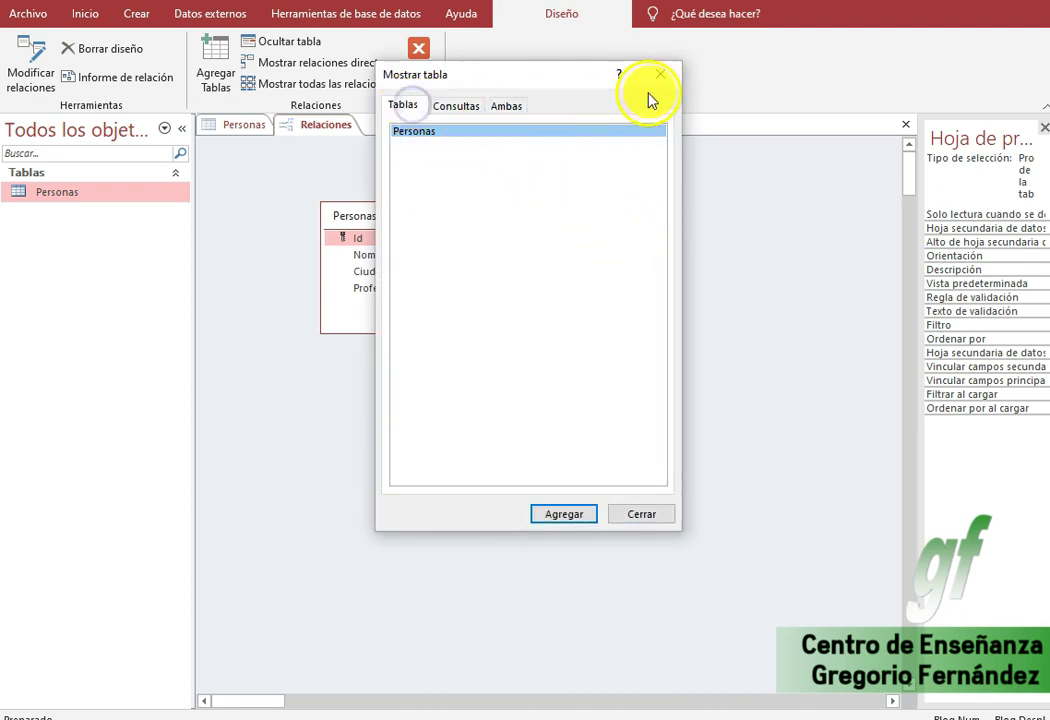
{"action": "left_click", "coordinate": [669, 78]}
Step: Show the Personas table in datasheet view and enter the first record with the person's name and birth city Palencia
{"action": "left_click", "coordinate": [237, 124]}
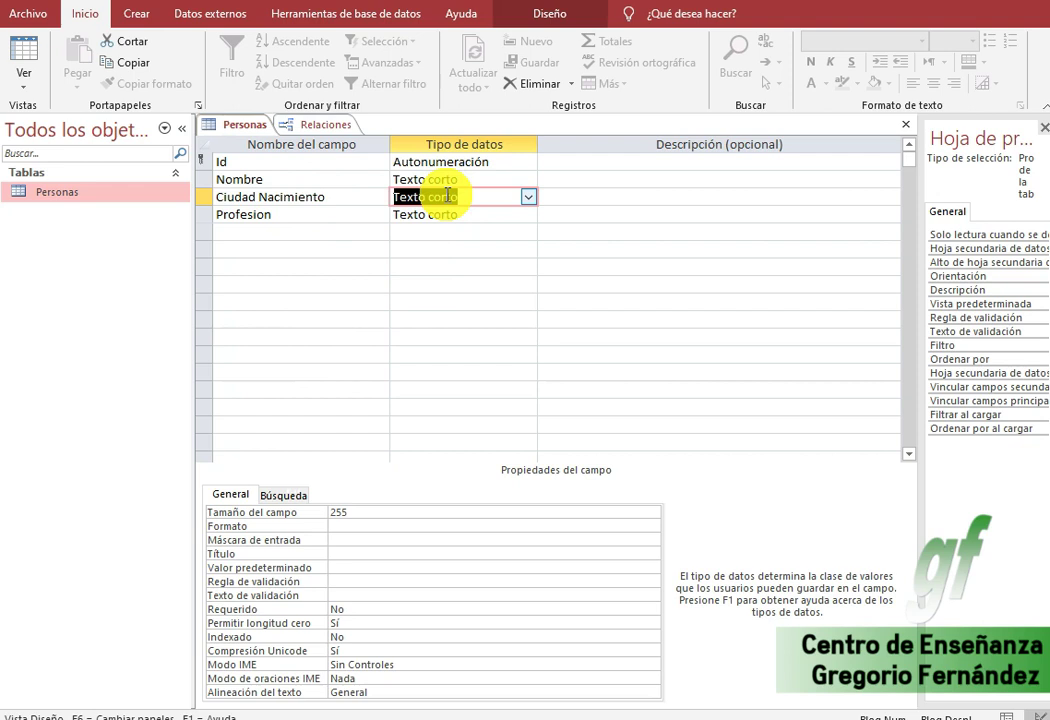
{"action": "left_click", "coordinate": [30, 50]}
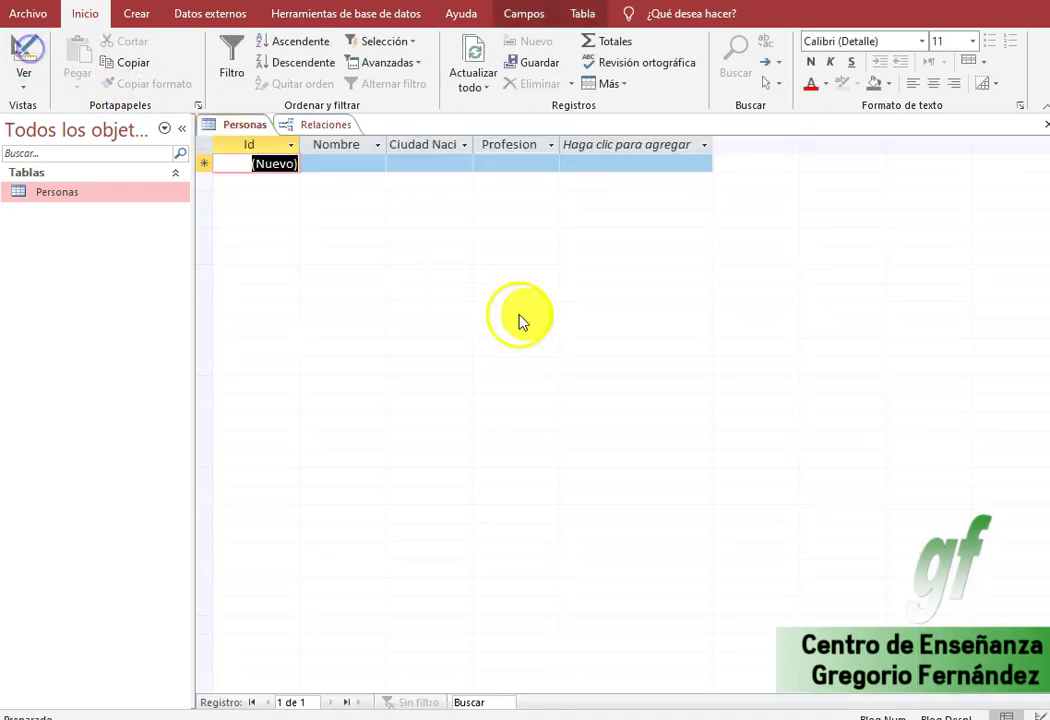
{"action": "left_click", "coordinate": [362, 164]}
{"action": "type", "text": "Víctor"}
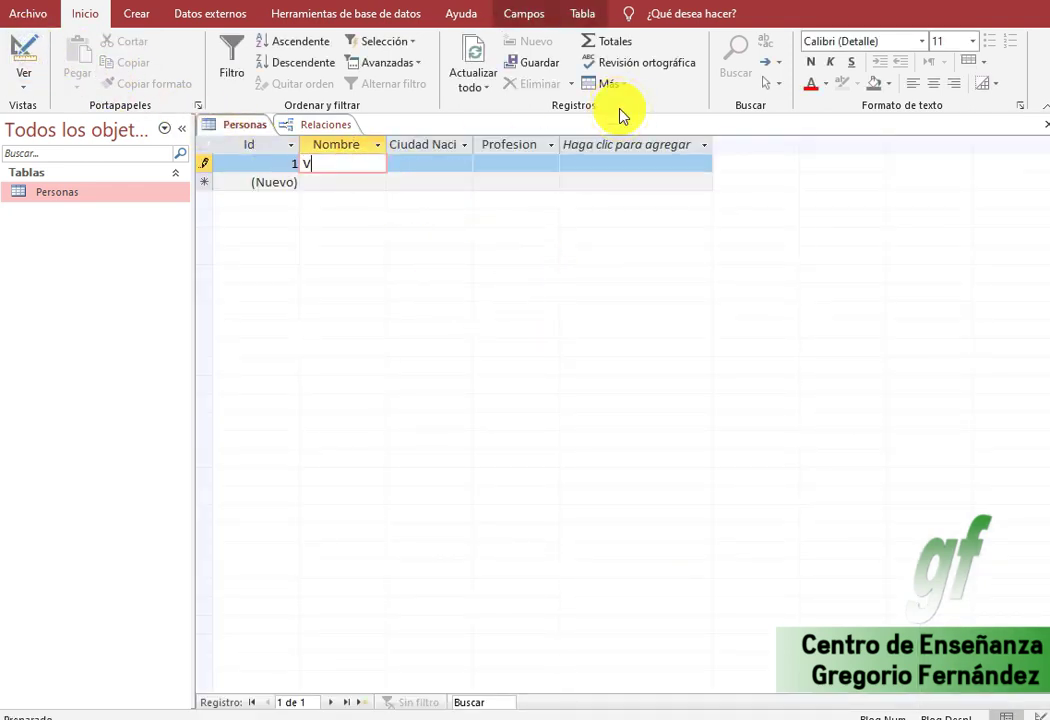
{"action": "key", "text": "Tab"}
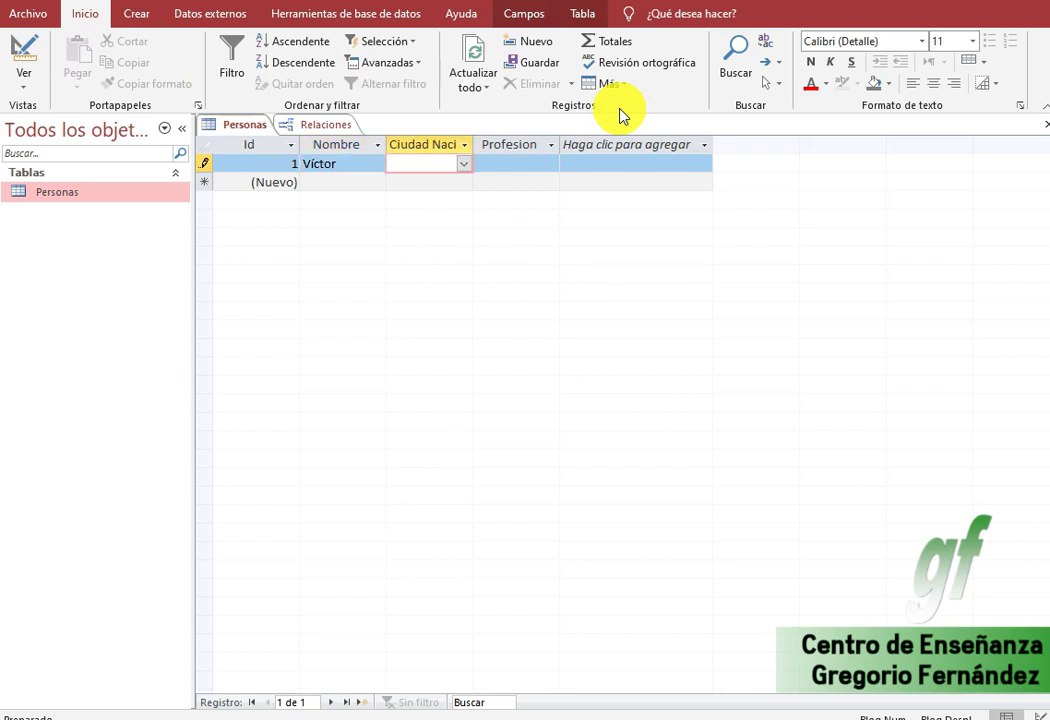
{"action": "left_click", "coordinate": [463, 164]}
{"action": "left_click", "coordinate": [459, 197]}
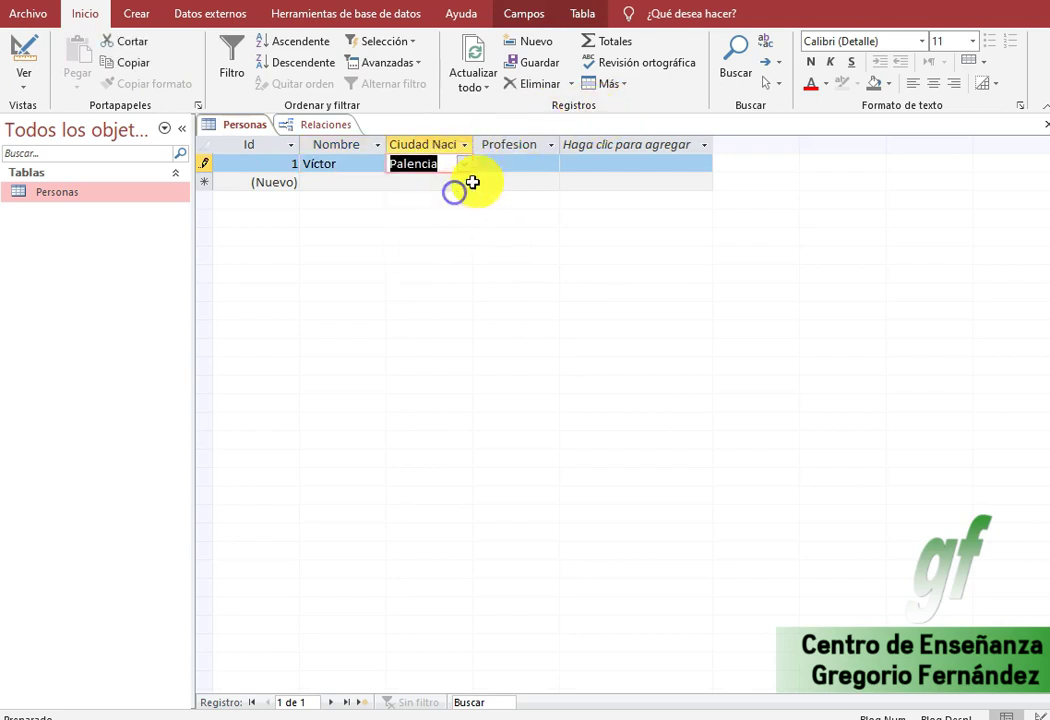
Step: Enter a second record with the person's name and Valladolid as the birth city
{"action": "left_click", "coordinate": [360, 184]}
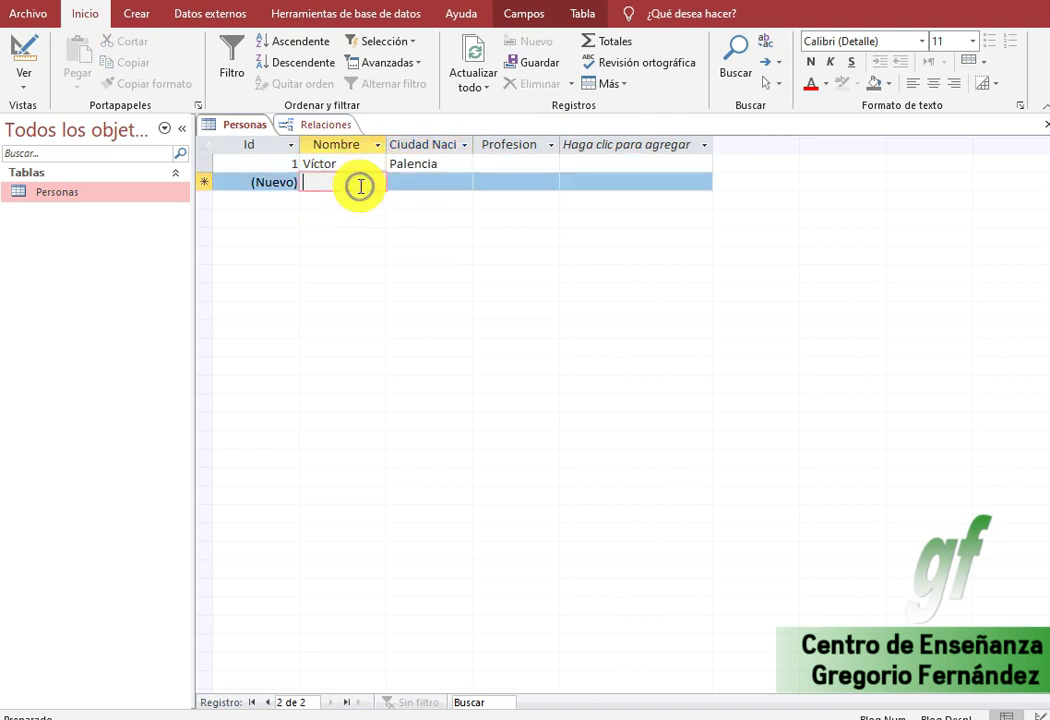
{"action": "type", "text": "Rubén"}
{"action": "key", "text": "Tab"}
{"action": "type", "text": "V"}
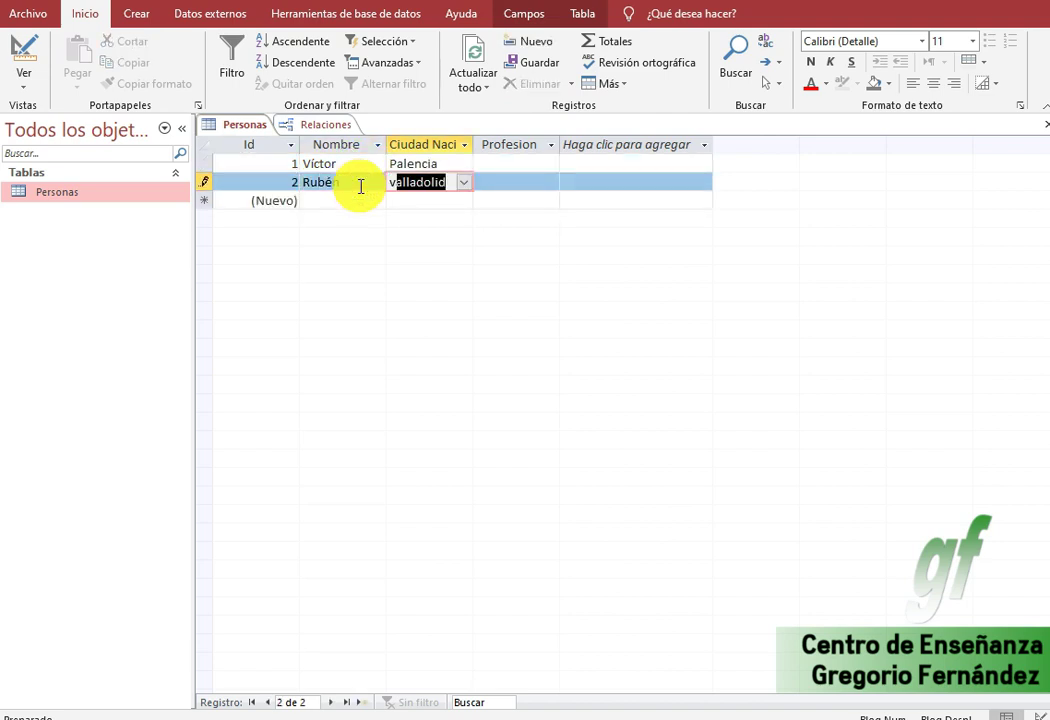
{"action": "key", "text": "Tab"}
Step: Enter a third record with the person's name and Burgos as the birth city
{"action": "left_click", "coordinate": [356, 201]}
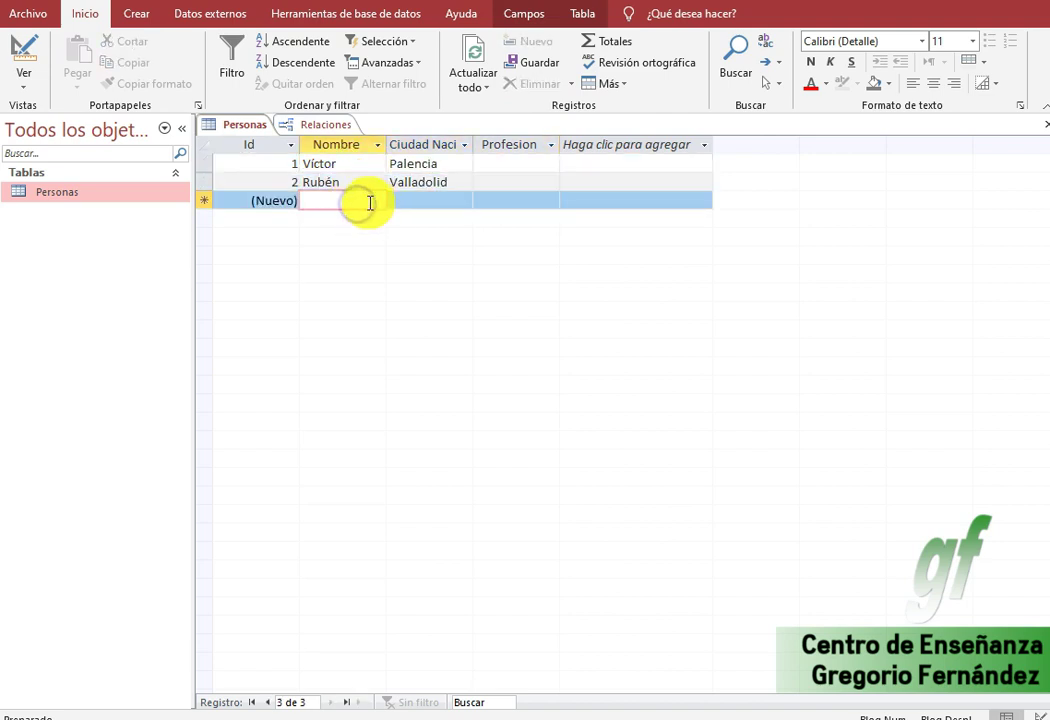
{"action": "type", "text": "Jose Manuel"}
{"action": "key", "text": "Tab"}
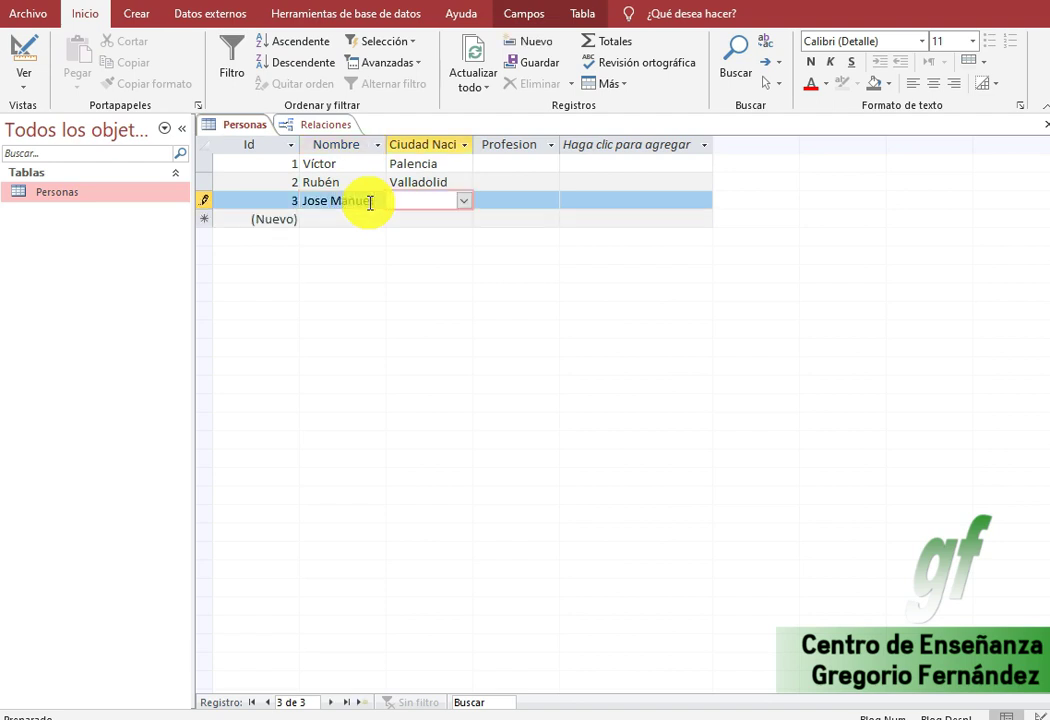
{"action": "type", "text": "burgos"}
{"action": "key", "text": "Tab"}
{"action": "key", "text": "Down"}
{"action": "key", "text": "Left"}
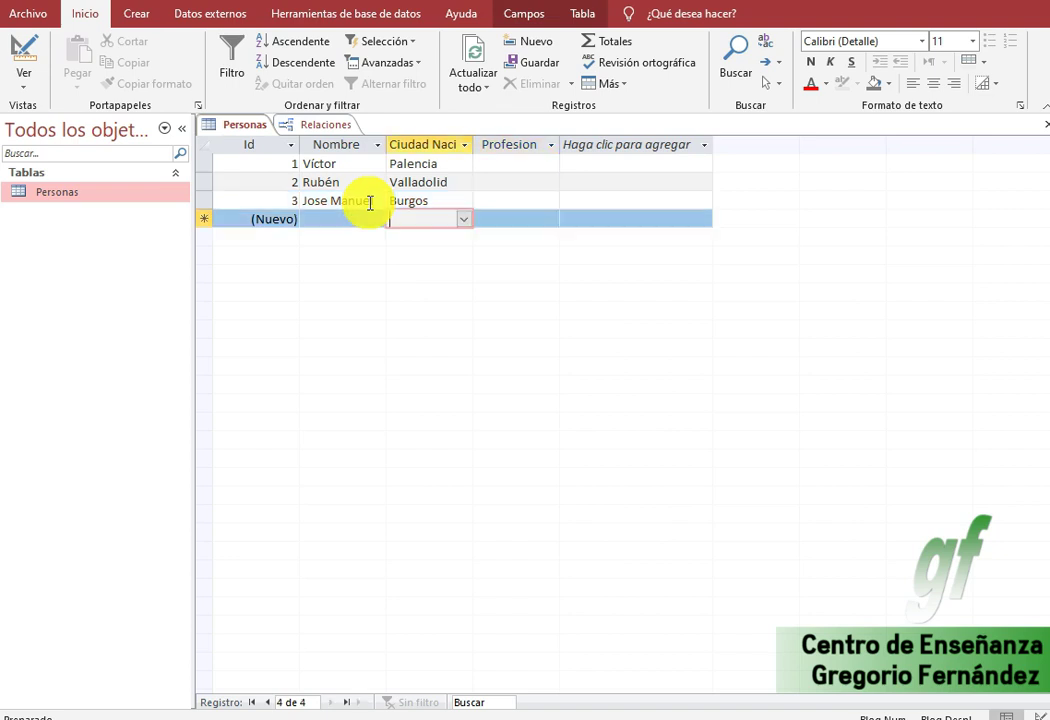
Step: Enter a fourth record with the person's name and Salamanca as the birth city
{"action": "key", "text": "Left"}
{"action": "type", "text": "Luz"}
{"action": "key", "text": "Tab"}
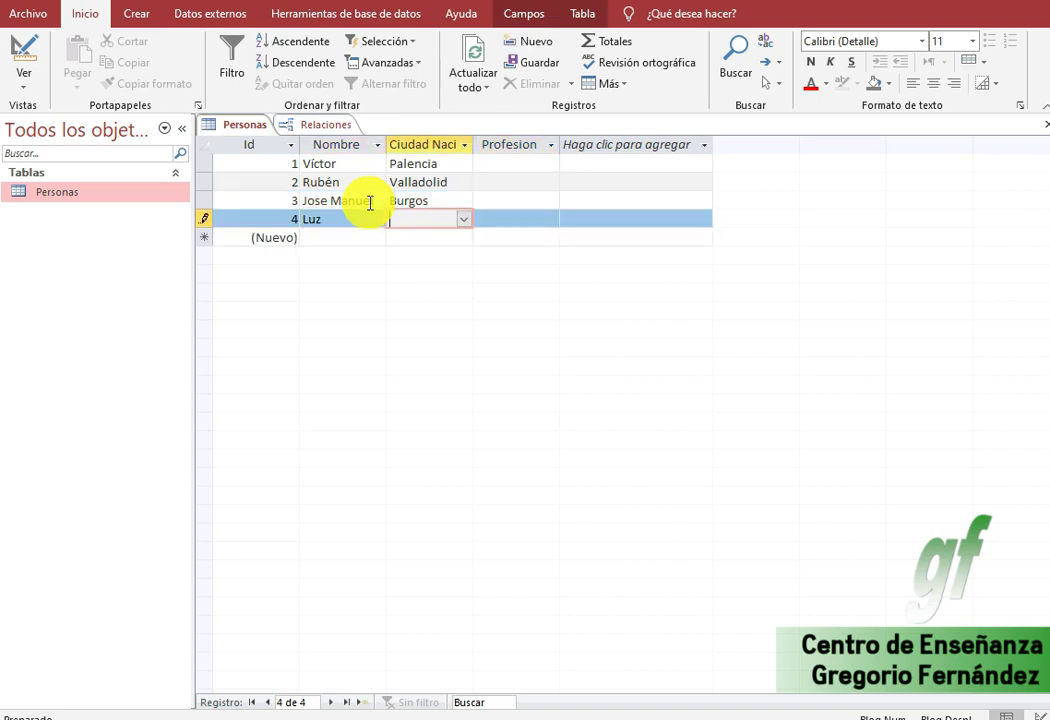
{"action": "type", "text": "s"}
{"action": "key", "text": "Tab"}
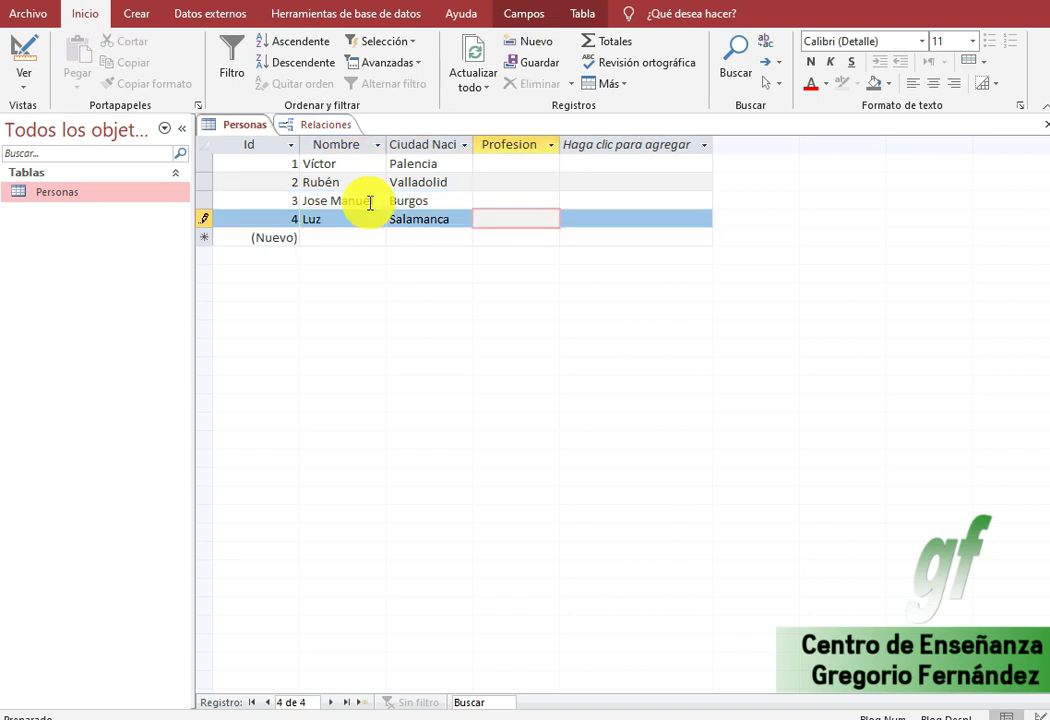
Step: Close the Personas table and the relationships diagram
{"action": "right_click", "coordinate": [241, 126]}
{"action": "left_click", "coordinate": [272, 161]}
{"action": "right_click", "coordinate": [263, 135]}
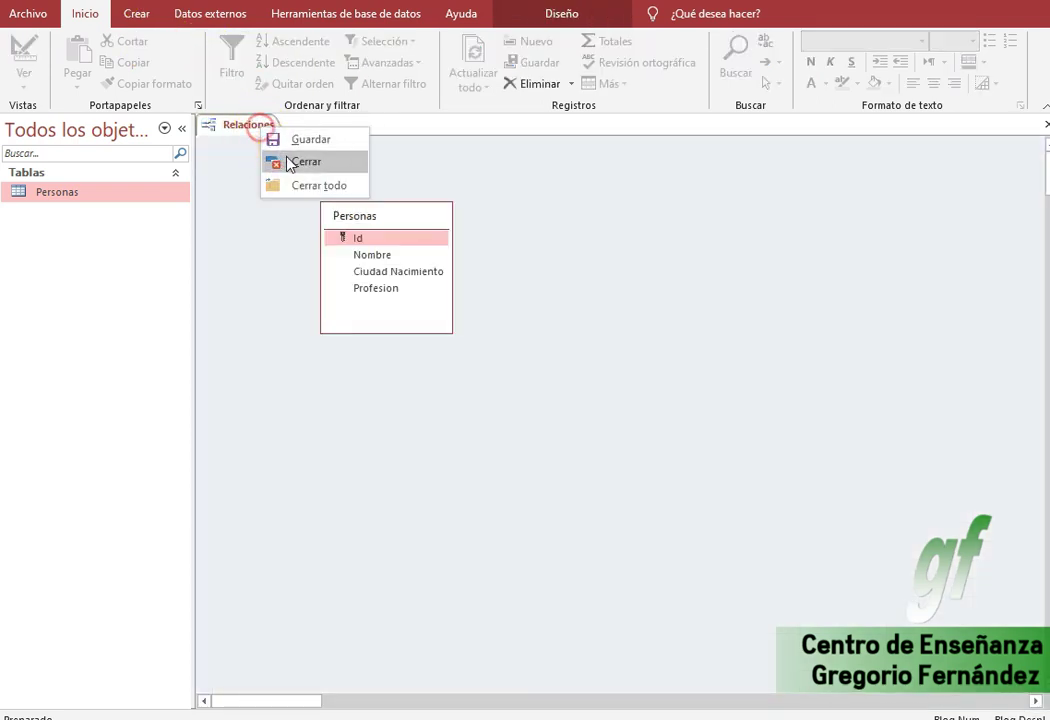
{"action": "left_click", "coordinate": [284, 159]}
{"action": "left_click", "coordinate": [432, 409]}
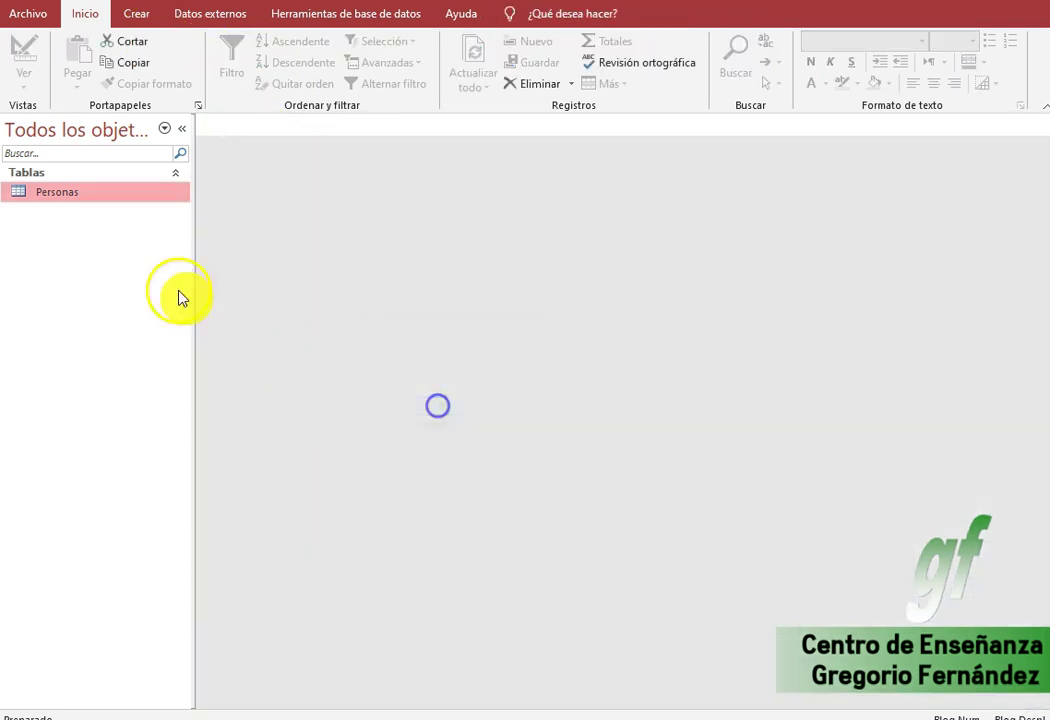
Step: Reopen the Personas table and check which tables the relationships diagram offers to add, closing the diagram without adding any
{"action": "double_click", "coordinate": [64, 192]}
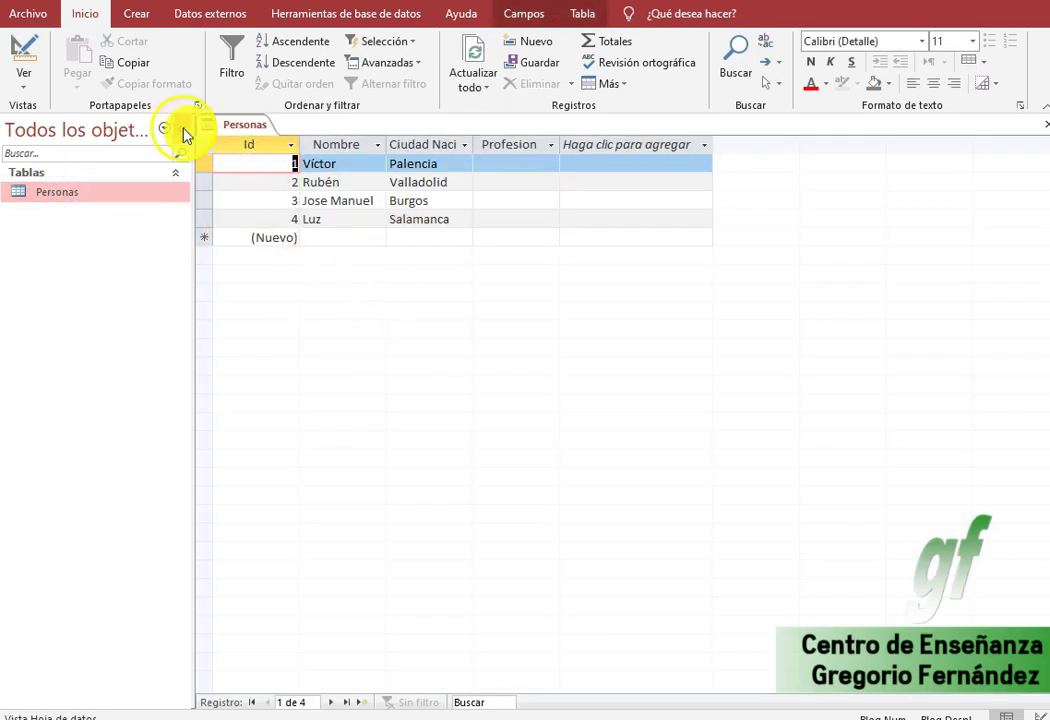
{"action": "left_click", "coordinate": [310, 20]}
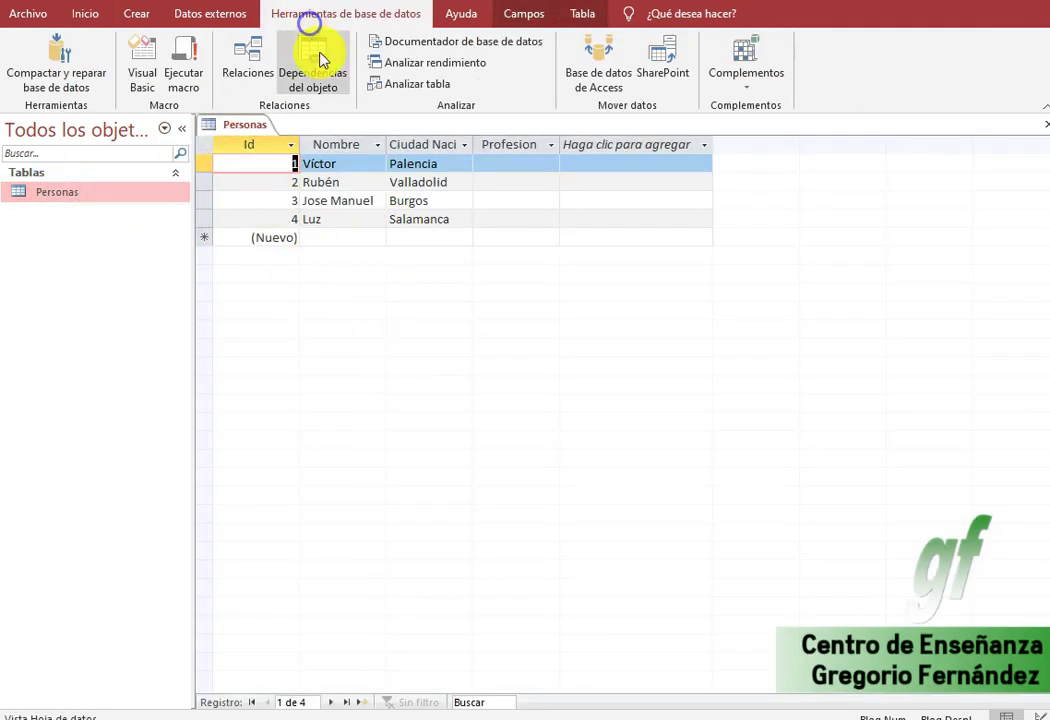
{"action": "left_click", "coordinate": [251, 70]}
{"action": "right_click", "coordinate": [557, 230]}
{"action": "left_click", "coordinate": [600, 243]}
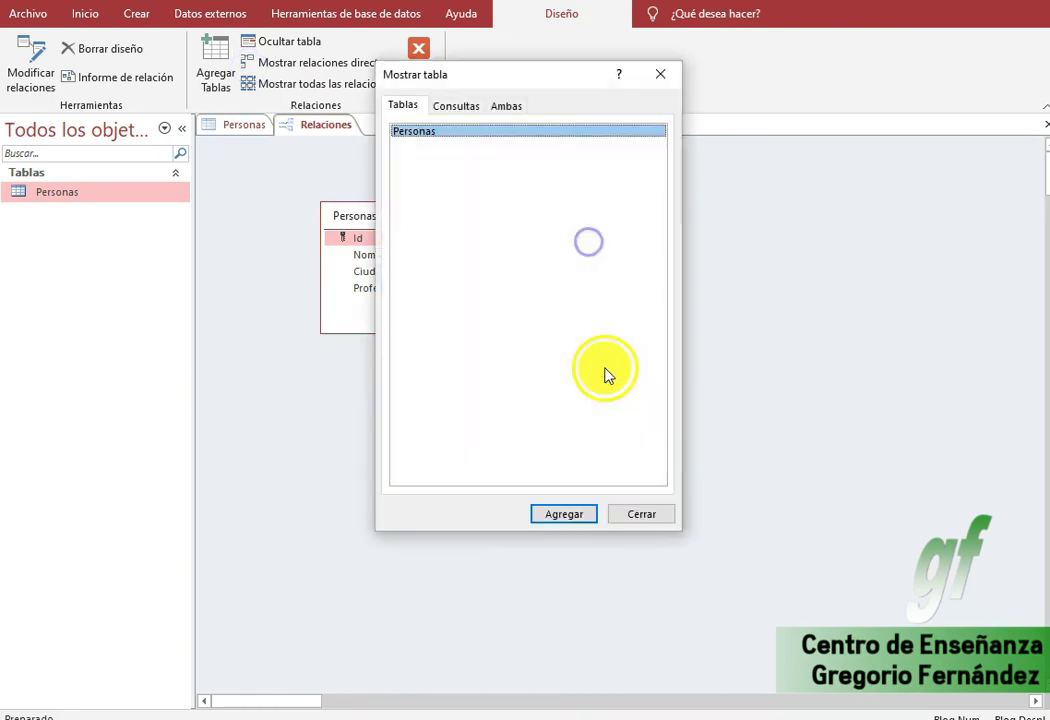
{"action": "left_click", "coordinate": [663, 74]}
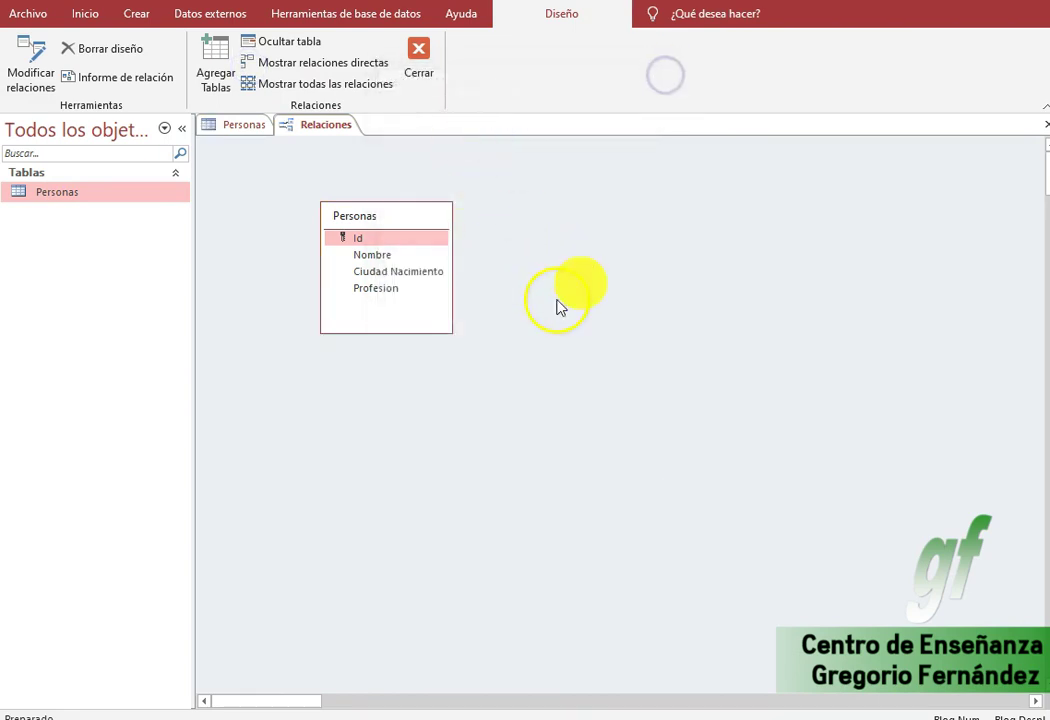
{"action": "left_click", "coordinate": [240, 127]}
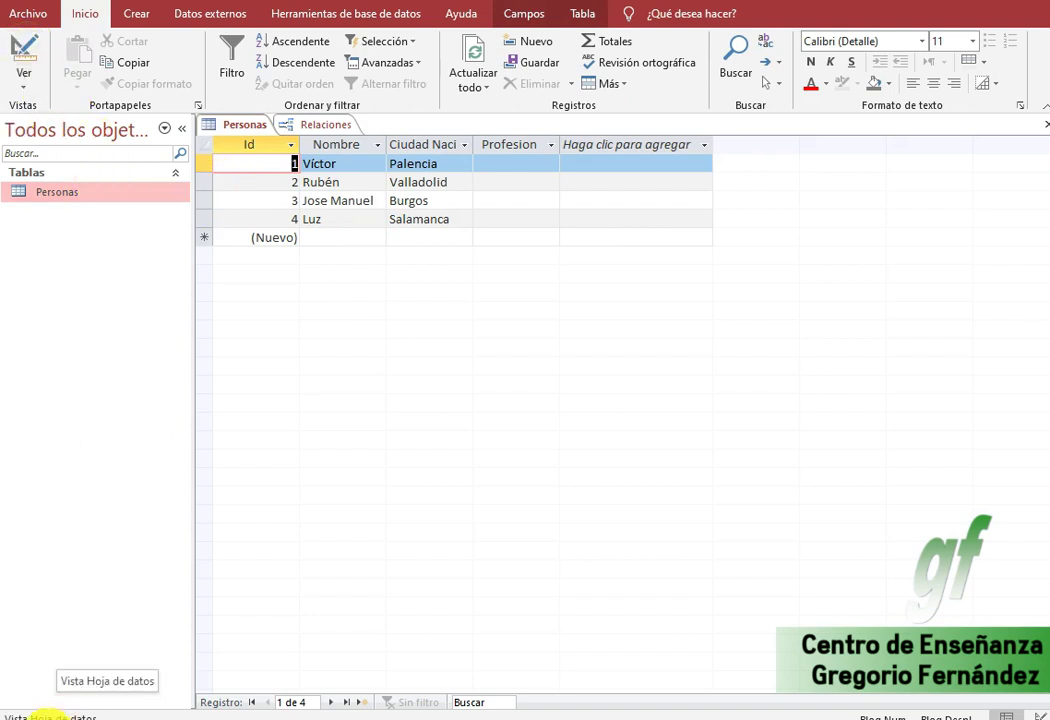
{"action": "left_click", "coordinate": [327, 128]}
{"action": "right_click", "coordinate": [330, 128]}
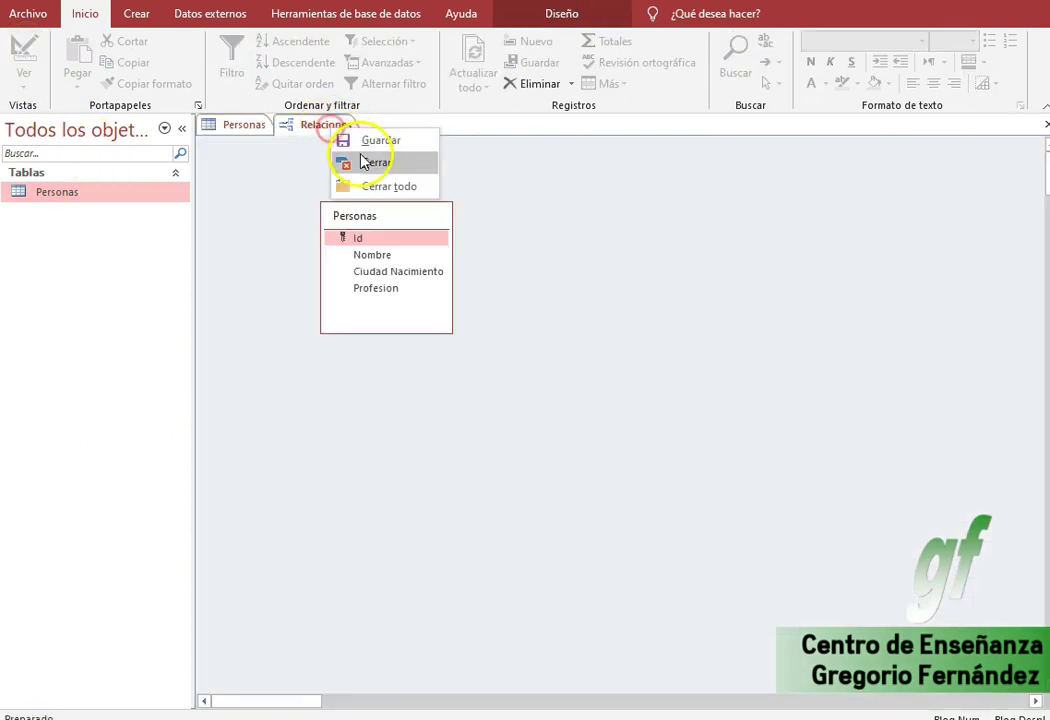
{"action": "left_click", "coordinate": [362, 159]}
Step: Show the Personas table in design view and select the data type of the Profesion field
{"action": "left_click", "coordinate": [21, 50]}
{"action": "left_click", "coordinate": [424, 216]}
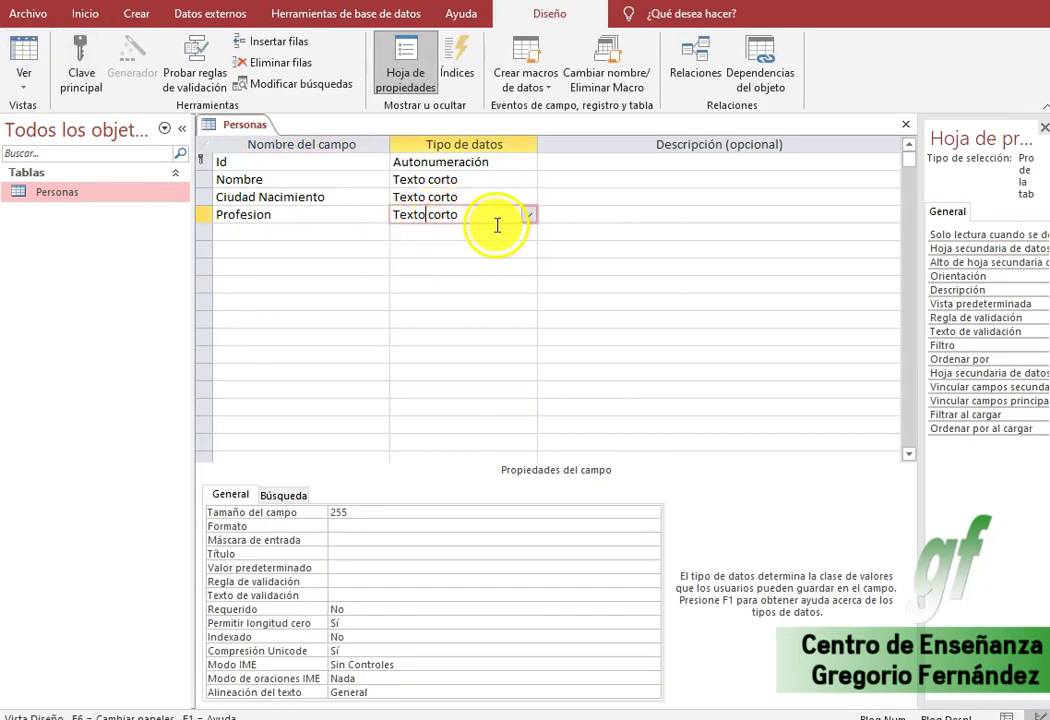
{"action": "left_click", "coordinate": [295, 216]}
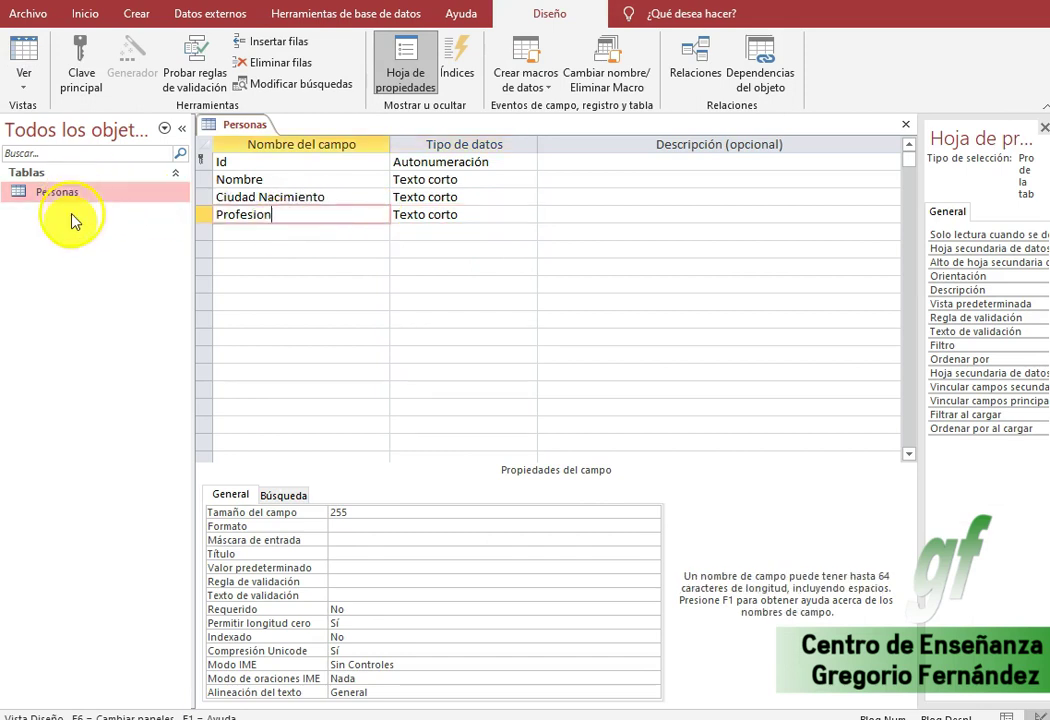
{"action": "left_click_drag", "start_coordinate": [293, 218], "coordinate": [208, 228]}
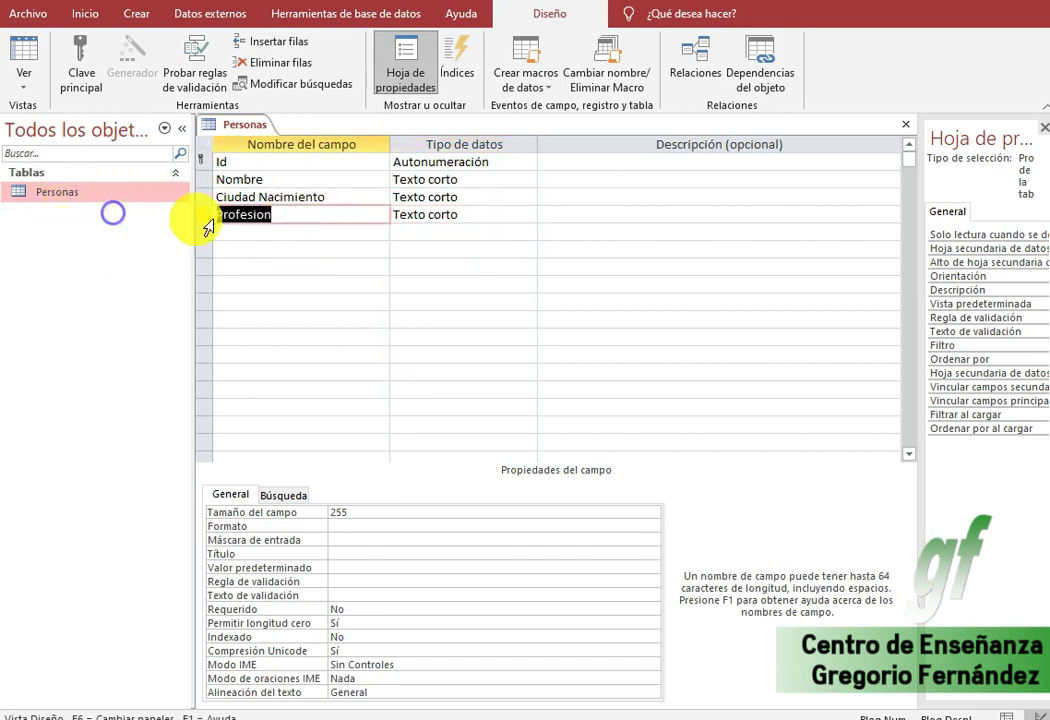
{"action": "left_click", "coordinate": [462, 214]}
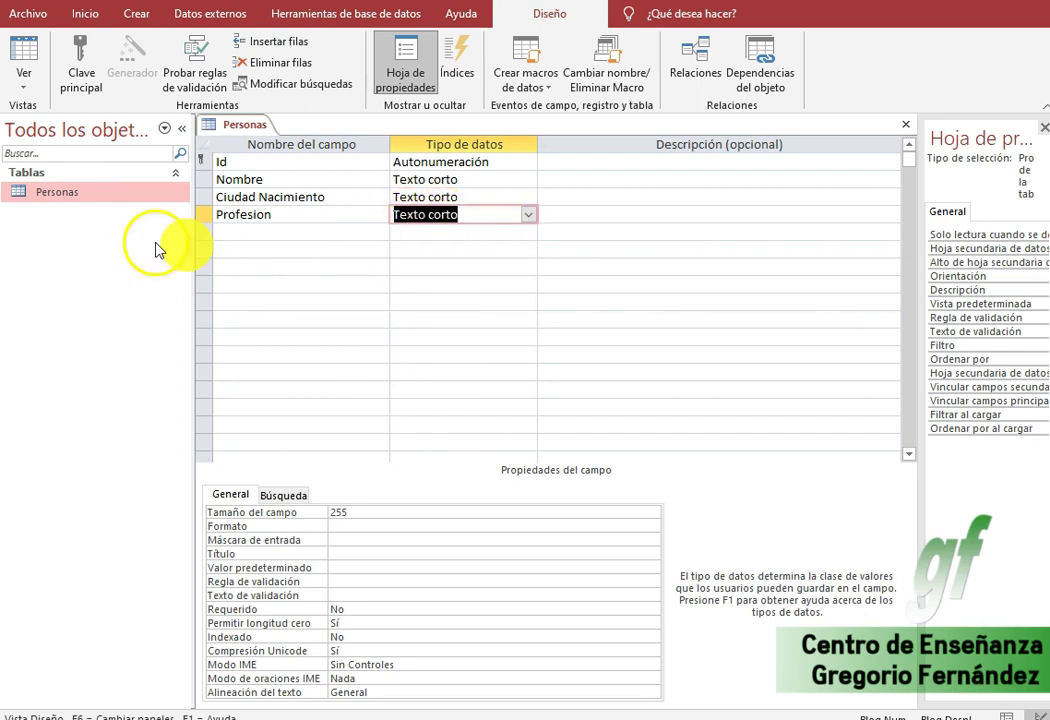
{"action": "right_click", "coordinate": [60, 230]}
{"action": "mouse_move", "coordinate": [105, 265]}
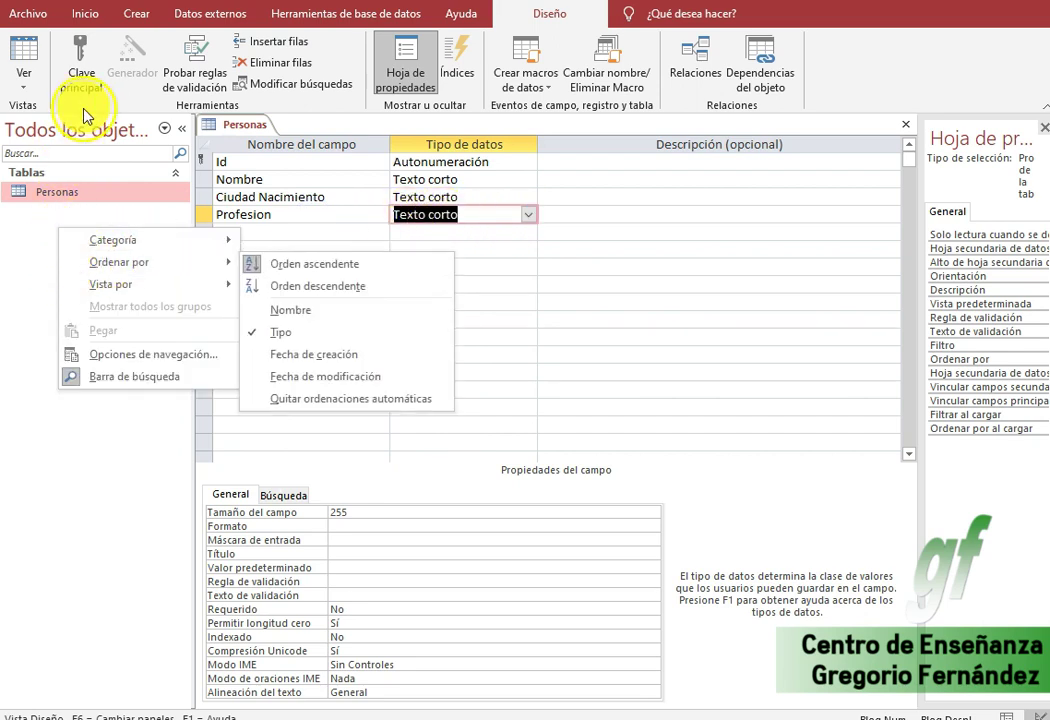
Step: Create a new table, save it under the name profesiones and show it in design view
{"action": "left_click", "coordinate": [121, 18]}
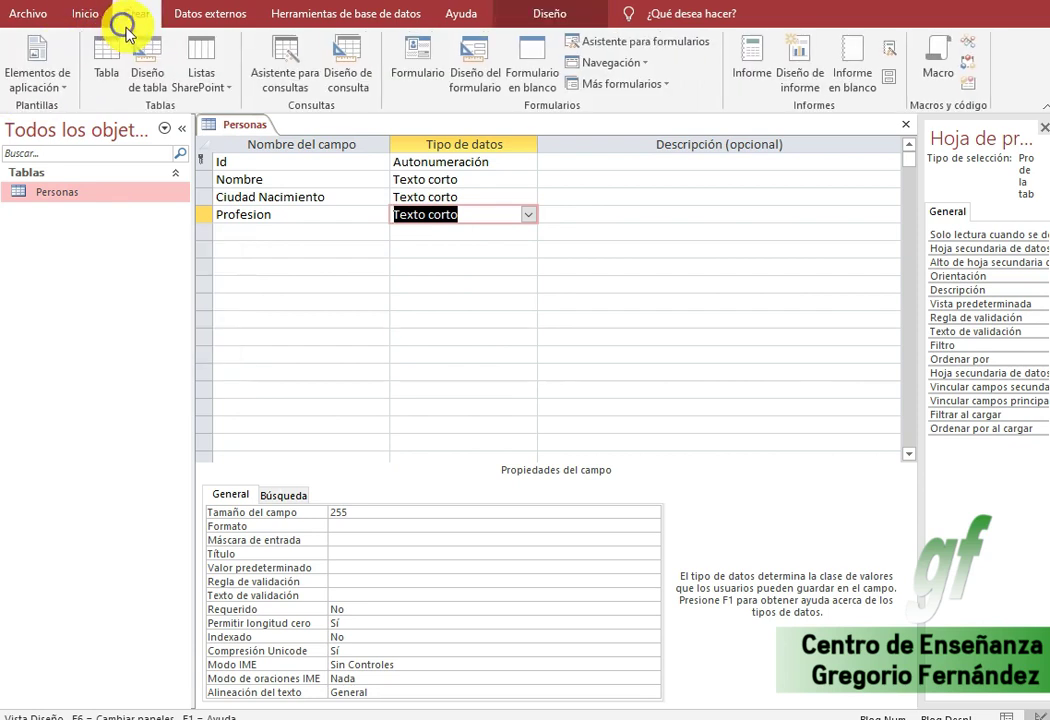
{"action": "left_click", "coordinate": [106, 60]}
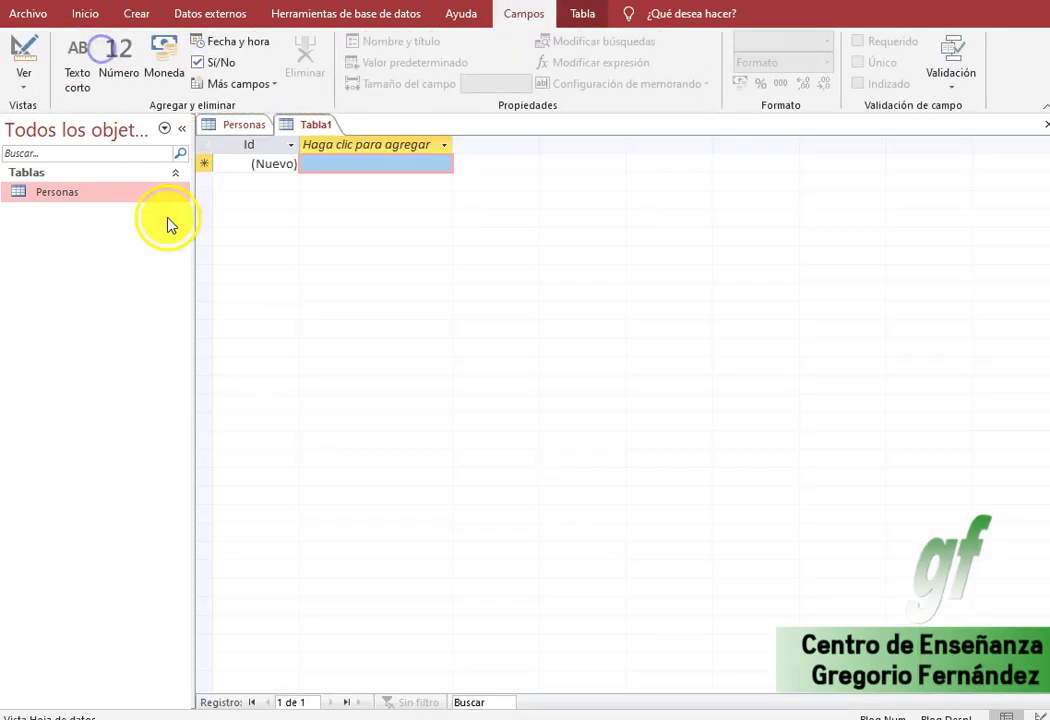
{"action": "left_click", "coordinate": [27, 68]}
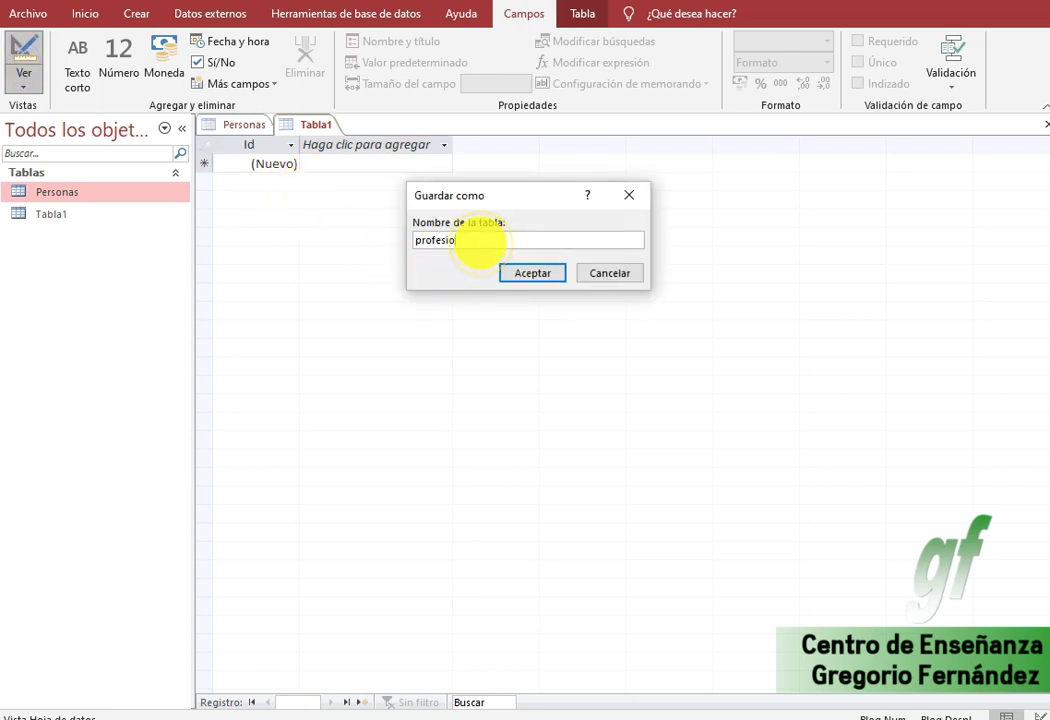
{"action": "type", "text": "profesionaes"}
{"action": "key", "text": "BackSpace"}
{"action": "key", "text": "BackSpace"}
{"action": "key", "text": "BackSpace"}
{"action": "type", "text": "es"}
{"action": "key", "text": "Return"}
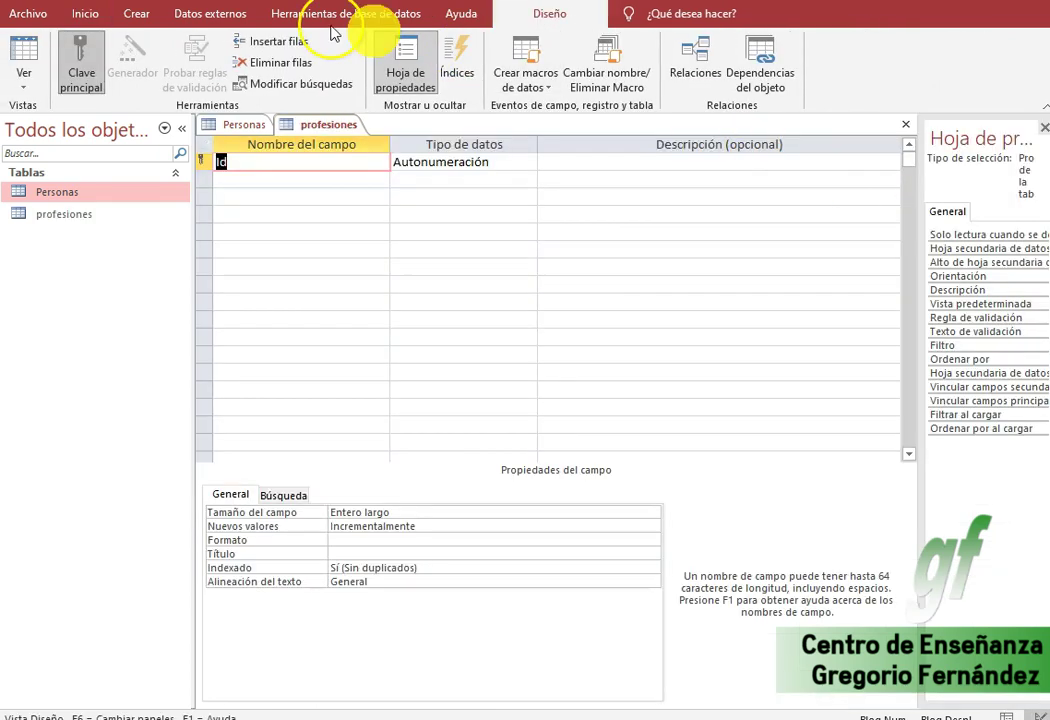
Step: Add a field named nombre with the Texto corto data type to the profesiones table
{"action": "left_click", "coordinate": [301, 179]}
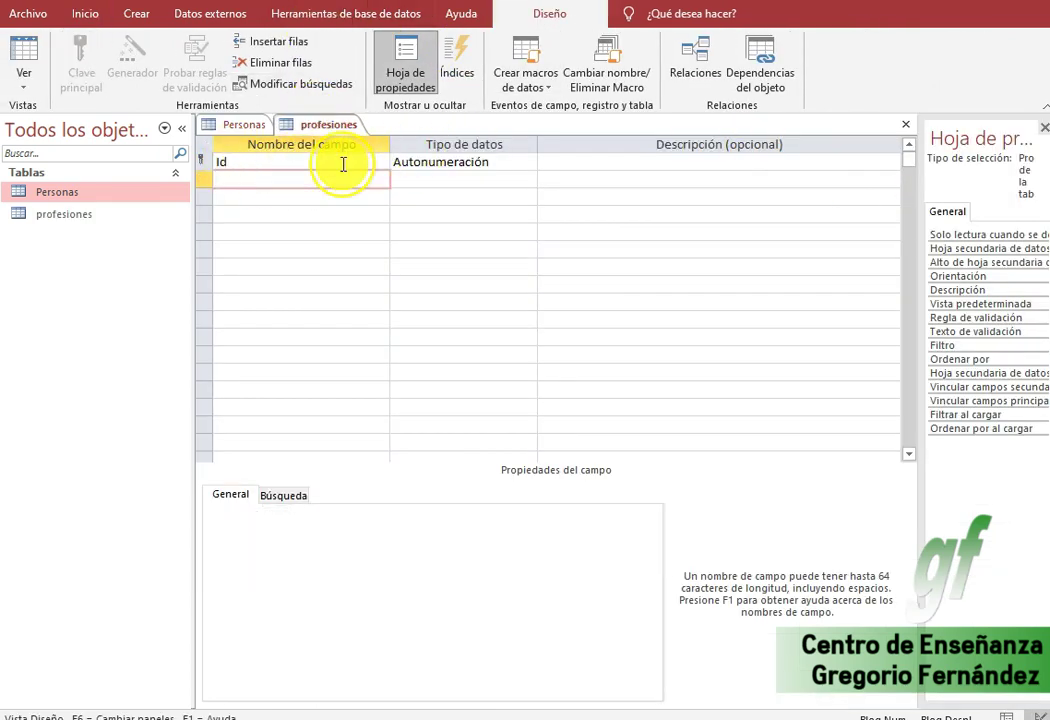
{"action": "key", "text": "Tab"}
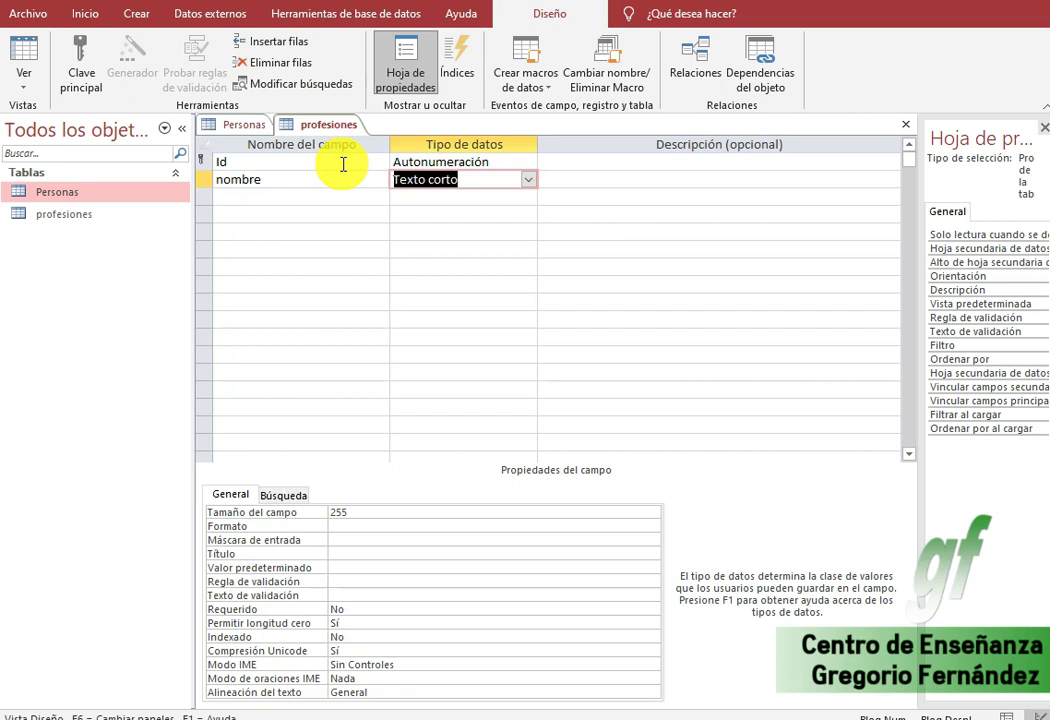
{"action": "key", "text": "Tab"}
{"action": "key", "text": "Tab"}
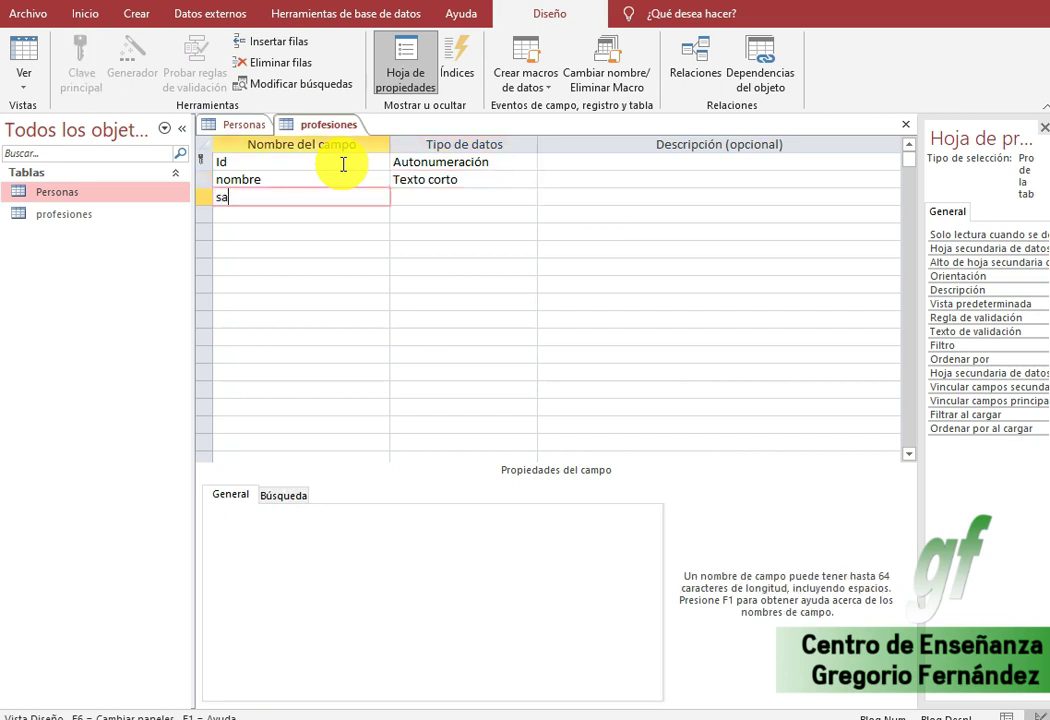
Step: Add a field named salario medio with the Moneda data type to the profesiones table
{"action": "type", "text": "salario medio"}
{"action": "key", "text": "Tab"}
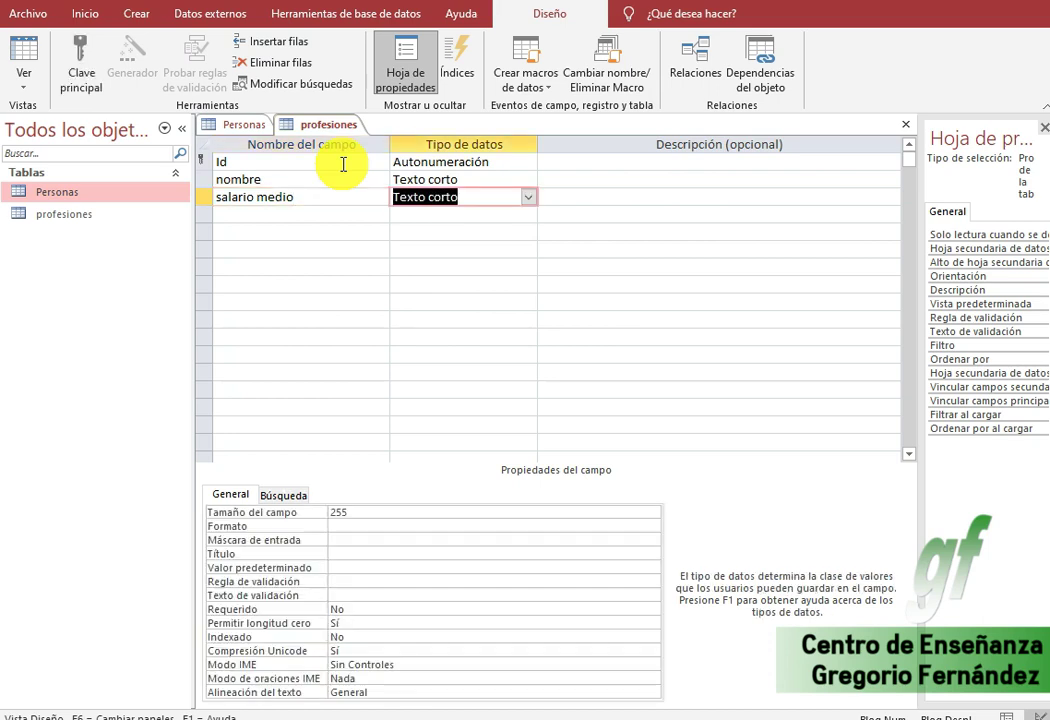
{"action": "type", "text": "Moneda"}
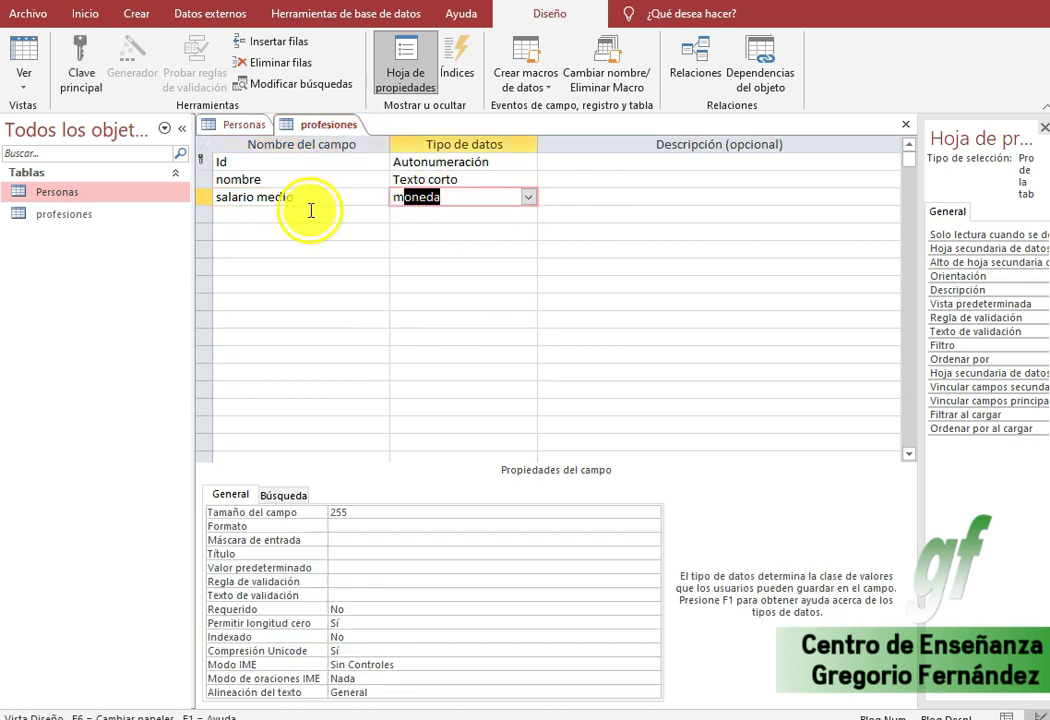
{"action": "left_click", "coordinate": [308, 210]}
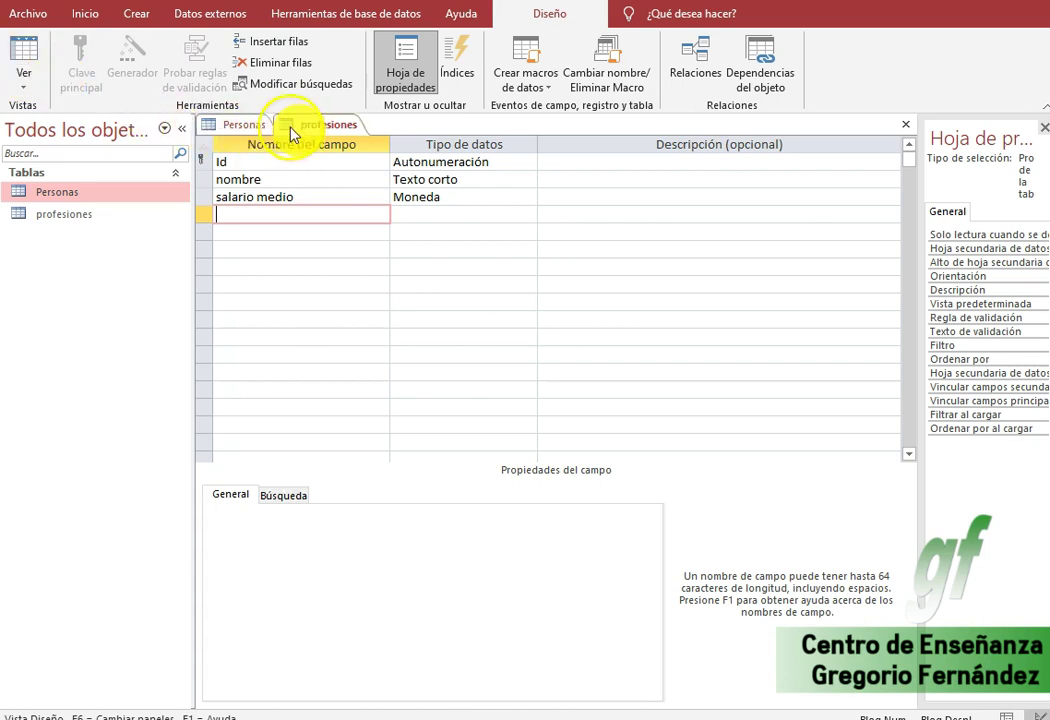
Step: Save the design of the profesiones table and show it in datasheet view
{"action": "left_click", "coordinate": [30, 52]}
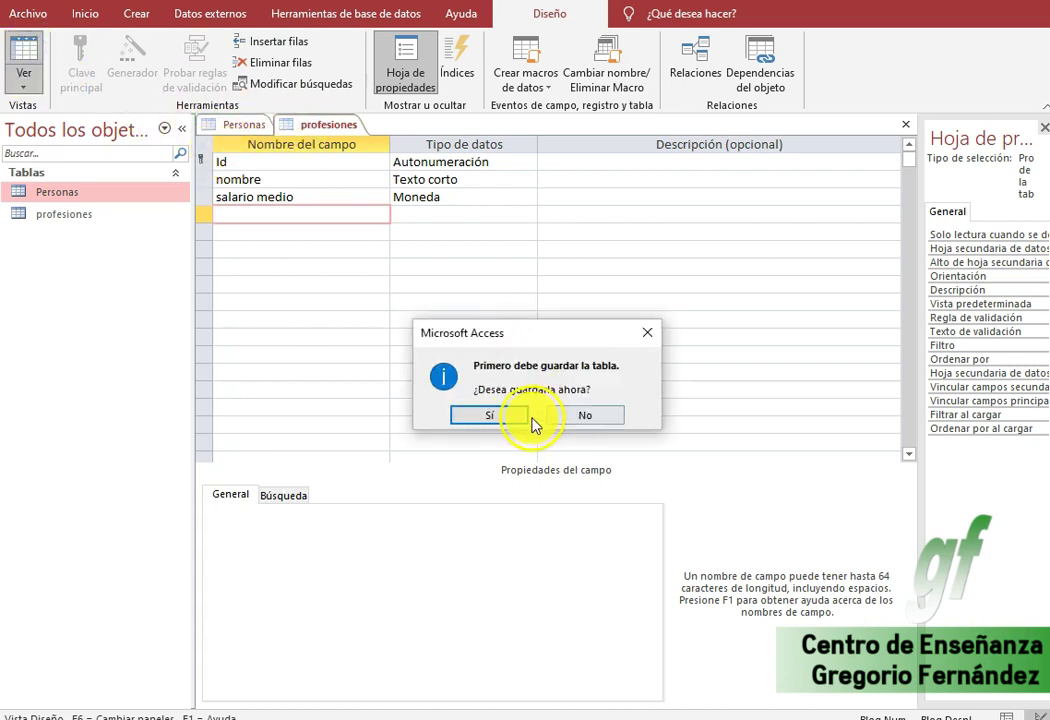
{"action": "left_click", "coordinate": [475, 419]}
{"action": "left_click", "coordinate": [24, 50]}
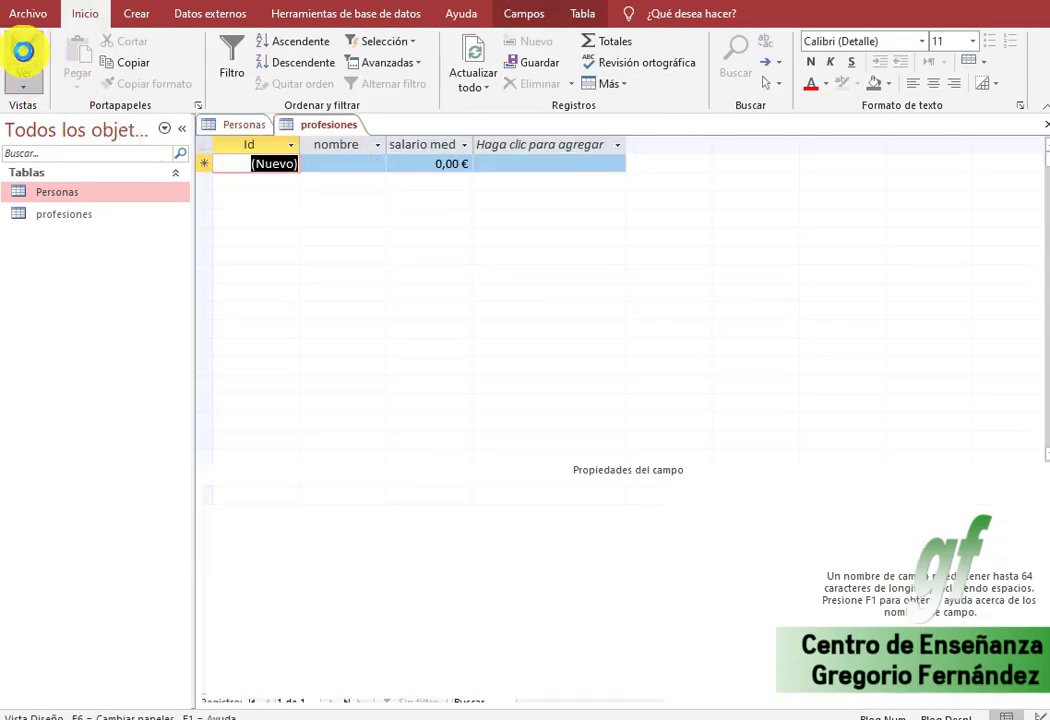
{"action": "left_click", "coordinate": [42, 76]}
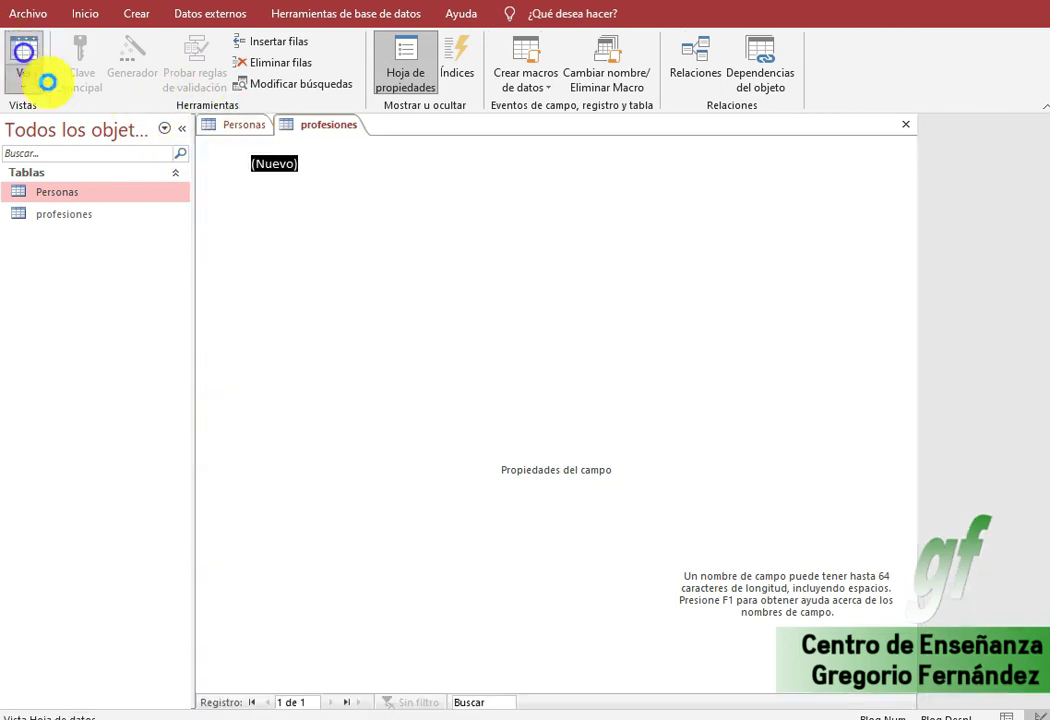
Step: Widen the nombre column of the profesiones datasheet to well over double its width, without adding a new field
{"action": "left_click", "coordinate": [358, 163]}
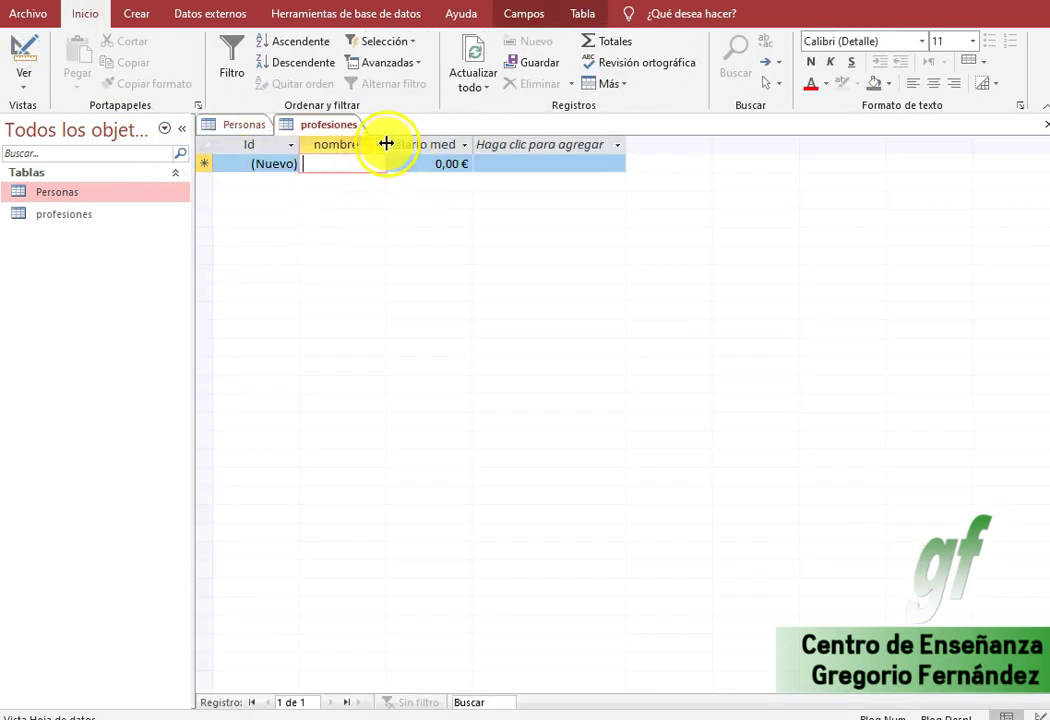
{"action": "left_click_drag", "start_coordinate": [387, 145], "coordinate": [527, 133]}
{"action": "key", "text": "Tab"}
{"action": "key", "text": "Tab"}
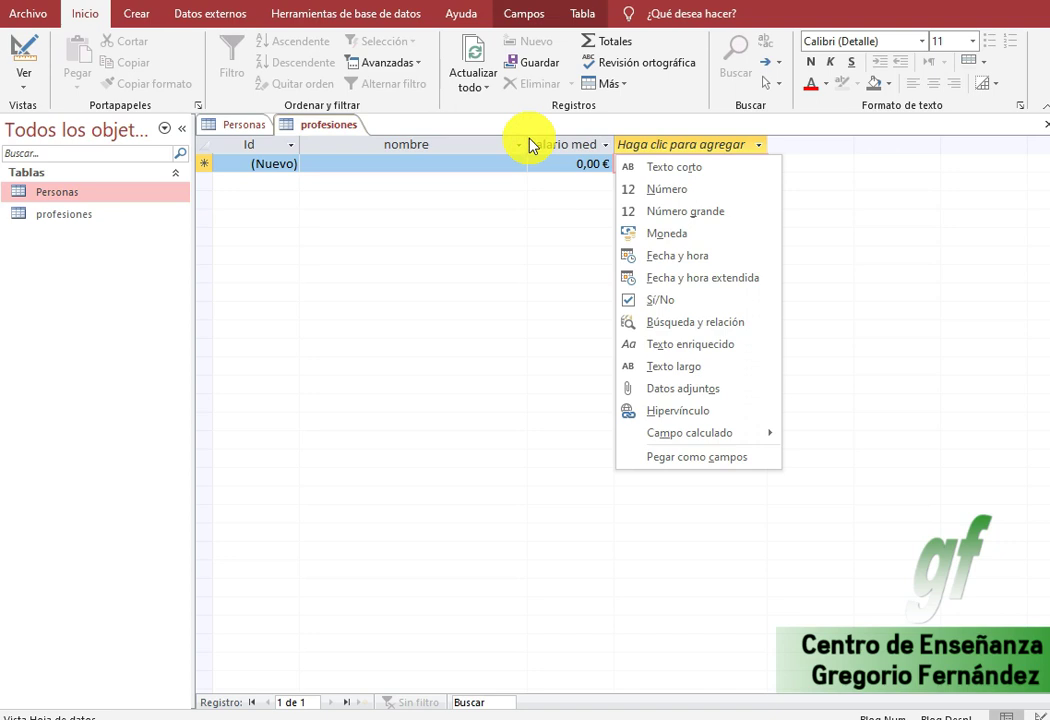
{"action": "key", "text": "Escape"}
Step: Enter the first profession record as Informático with an average salary of 1000 €
{"action": "left_click", "coordinate": [434, 162]}
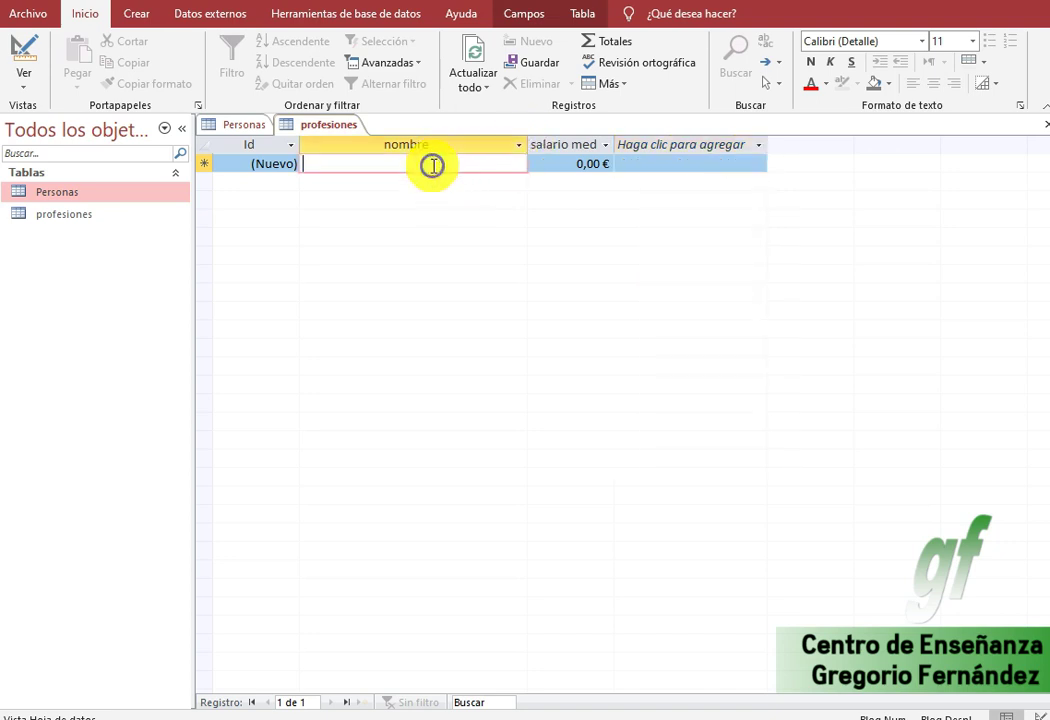
{"action": "type", "text": "Informáti"}
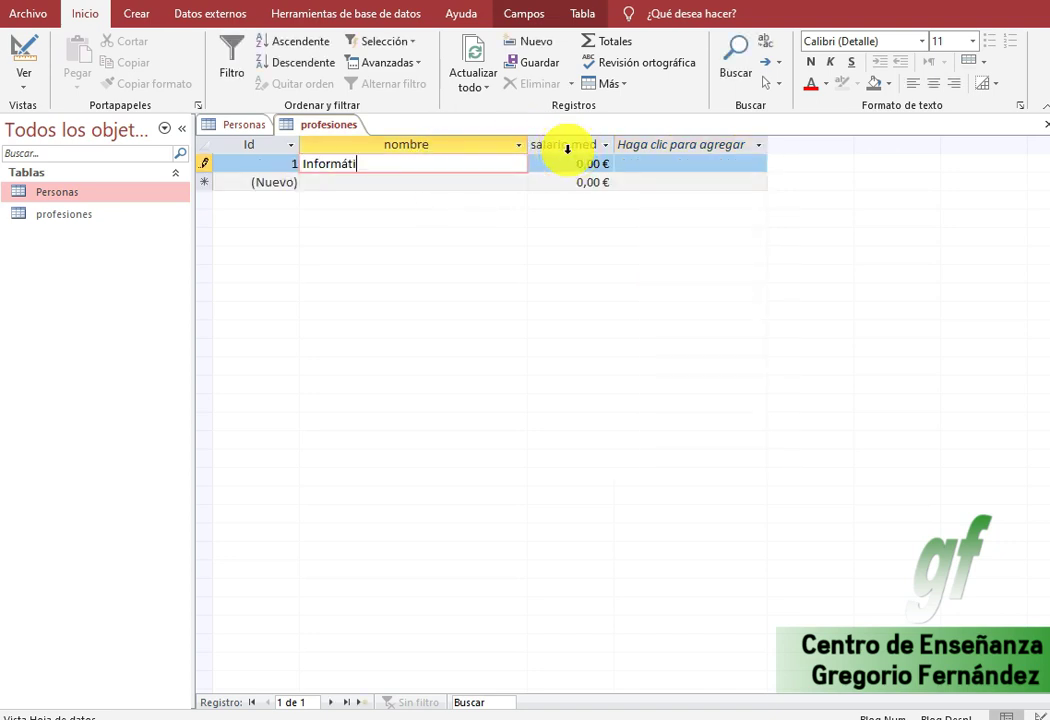
{"action": "type", "text": "co"}
{"action": "key", "text": "Tab"}
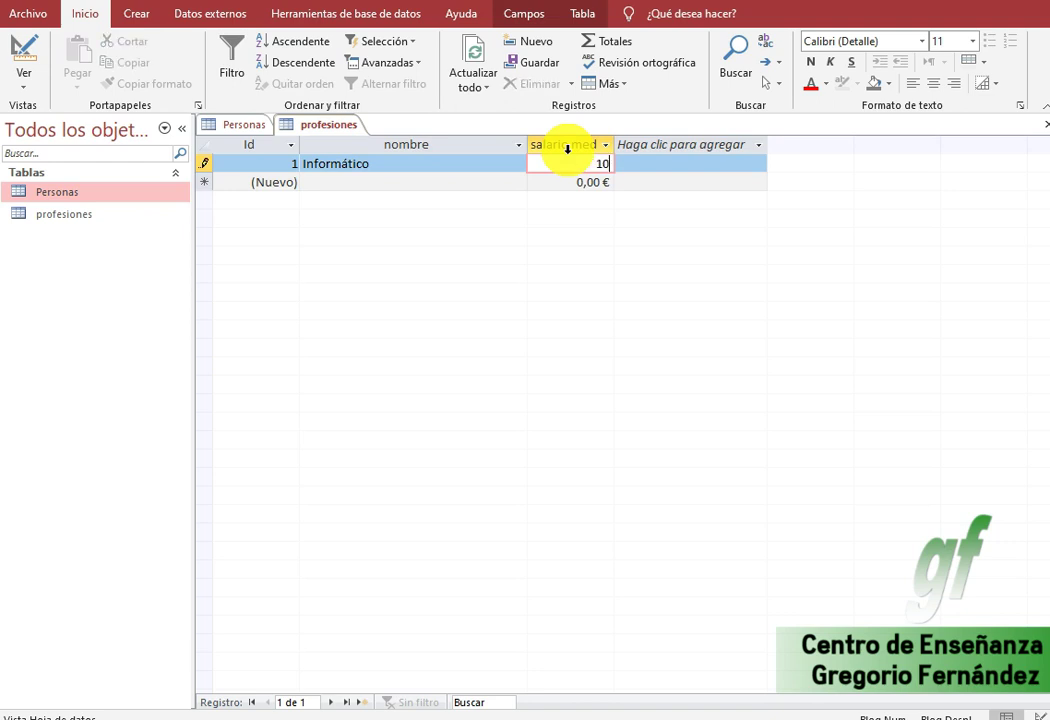
{"action": "key", "text": "Tab"}
{"action": "key", "text": "Tab"}
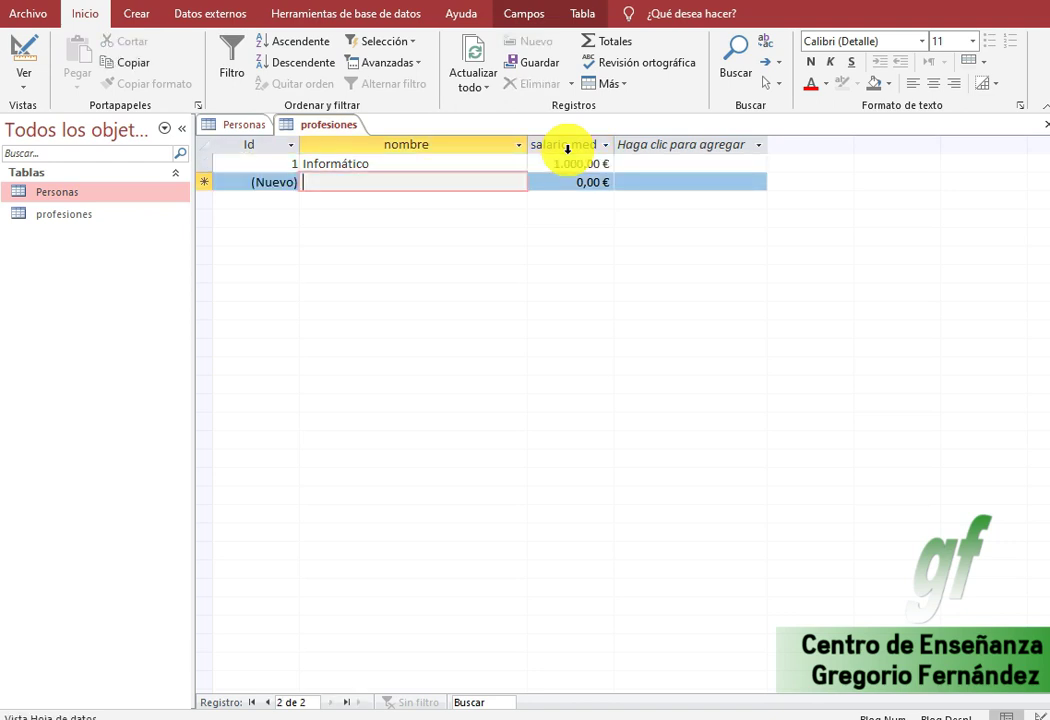
Step: Enter the second profession record as Gerente with an average salary of 2000 €
{"action": "type", "text": "Gere"}
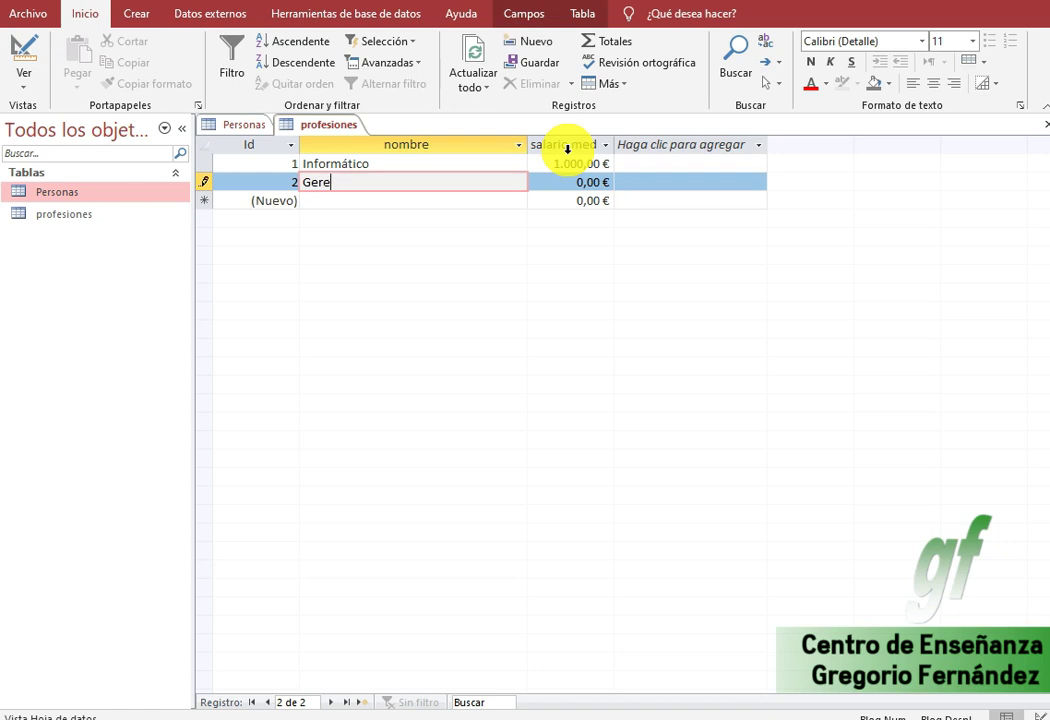
{"action": "type", "text": "nte"}
{"action": "key", "text": "Tab"}
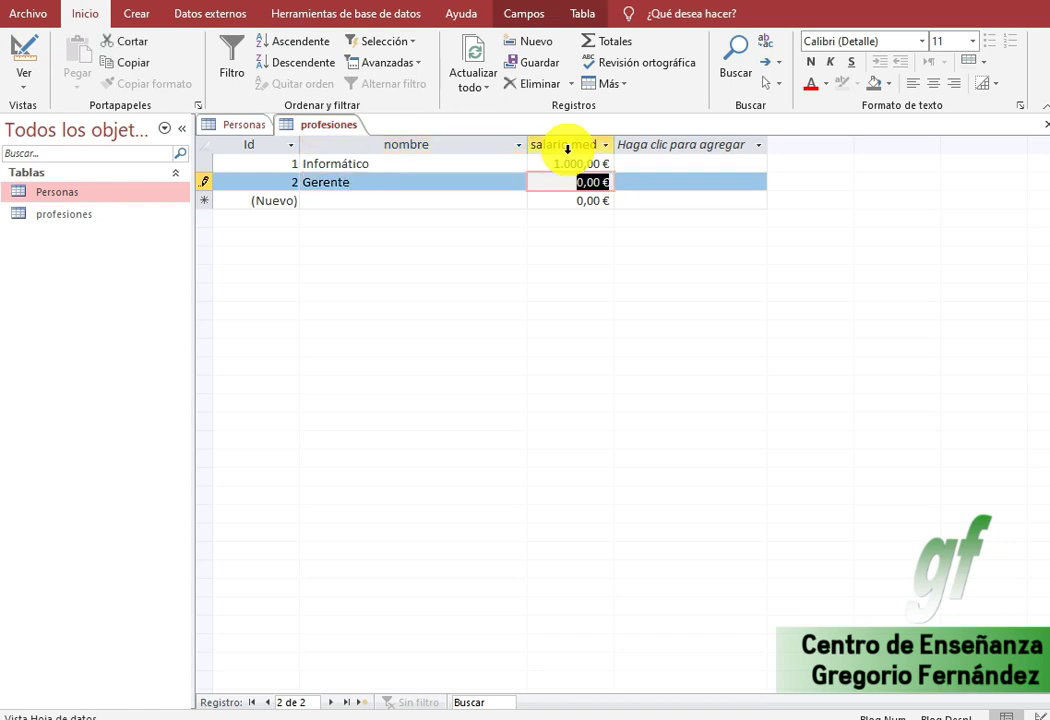
{"action": "key", "text": "Tab"}
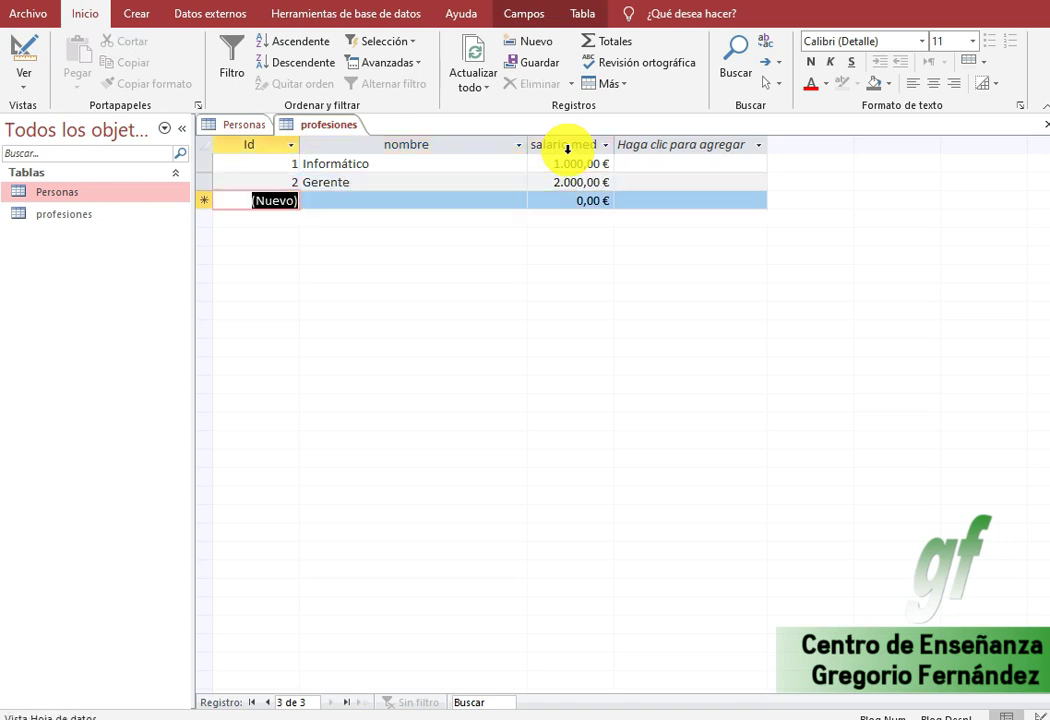
Step: Enter the third profession record as Administrativo with an average salary of 900 €
{"action": "key", "text": "Tab"}
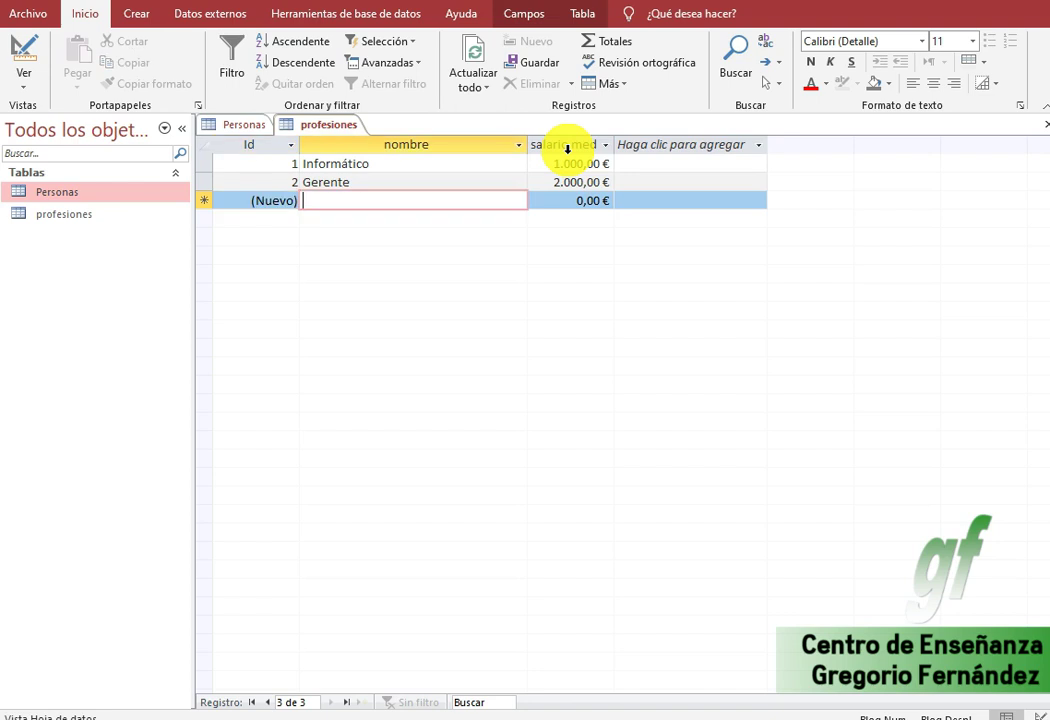
{"action": "type", "text": "Administrativo"}
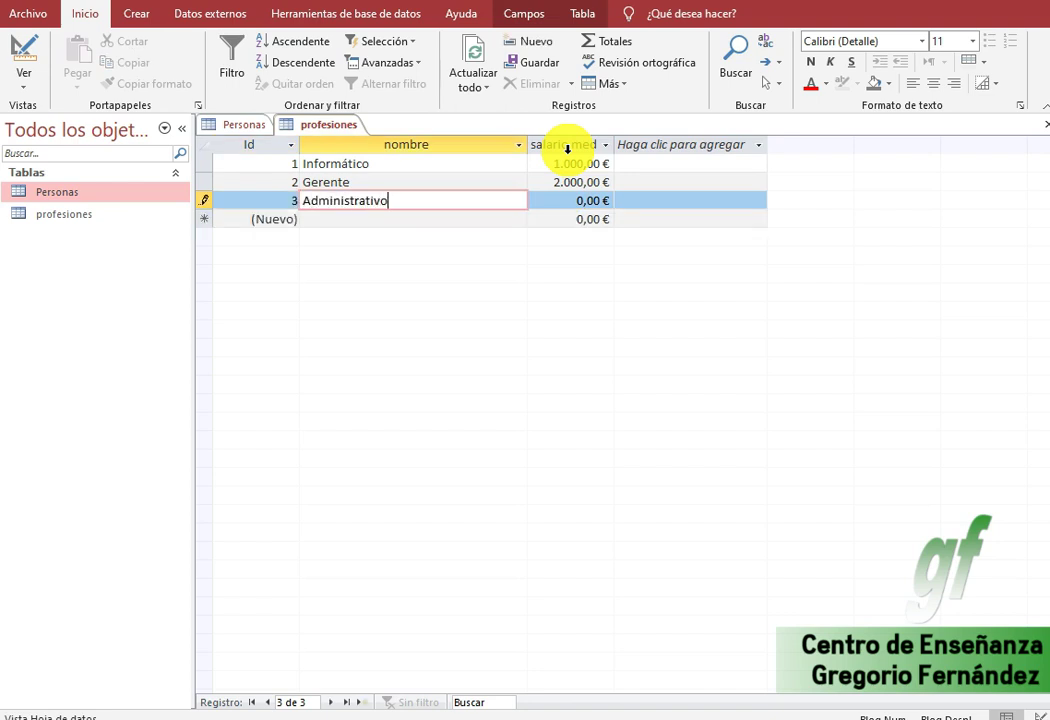
{"action": "key", "text": "Tab"}
{"action": "type", "text": "900"}
{"action": "key", "text": "Tab"}
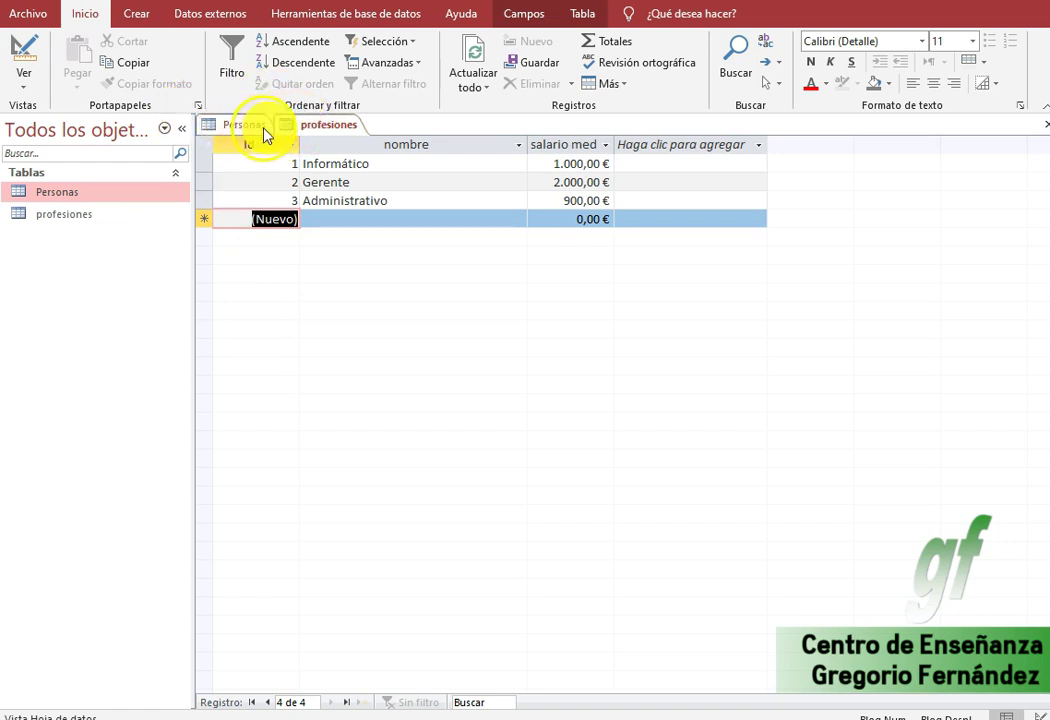
Step: Close the profesiones table, saving its layout changes
{"action": "left_click", "coordinate": [361, 149]}
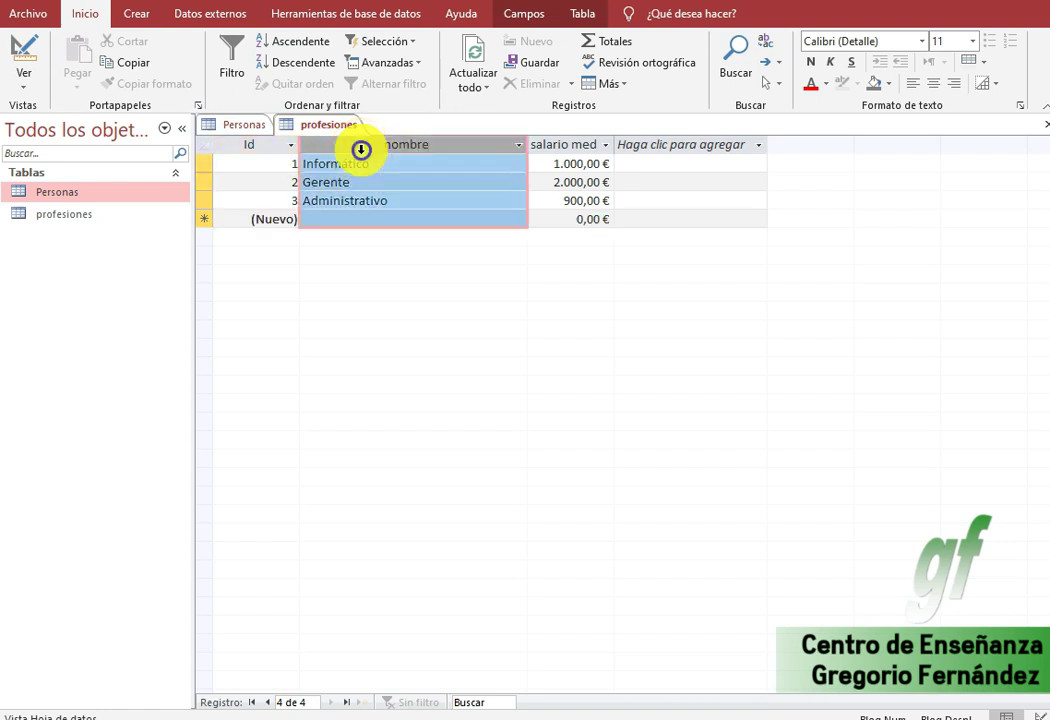
{"action": "right_click", "coordinate": [328, 126]}
{"action": "left_click", "coordinate": [370, 164]}
{"action": "left_click", "coordinate": [420, 408]}
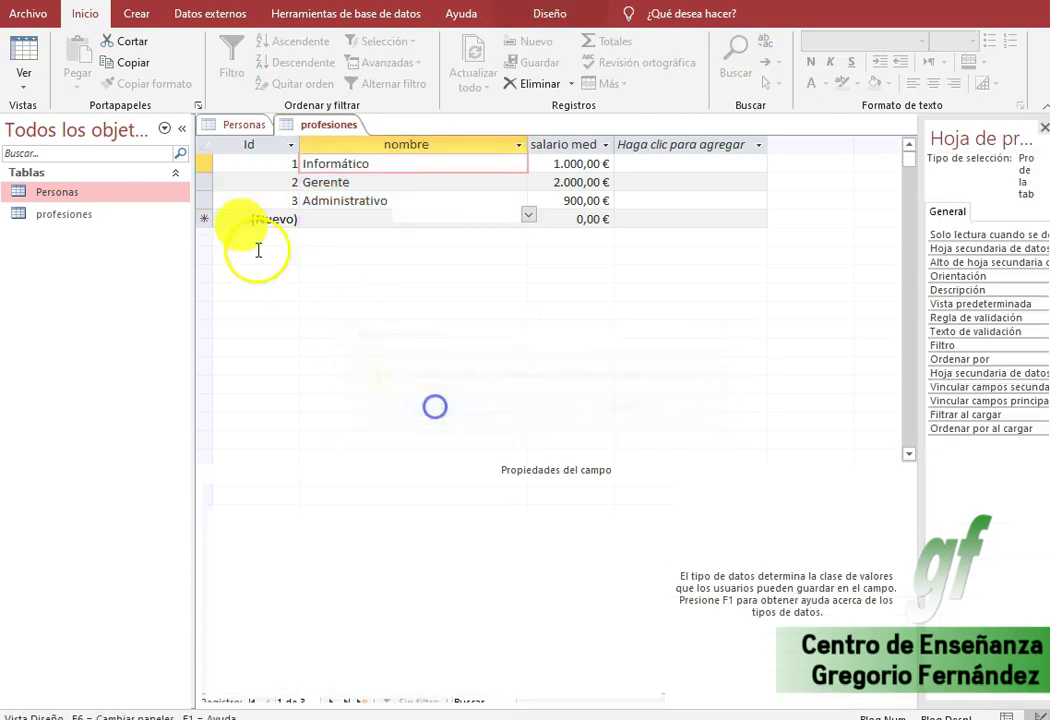
Step: Start the lookup wizard for the Profesion field of Personas, taking its values from the existing profesiones table
{"action": "left_click", "coordinate": [493, 221]}
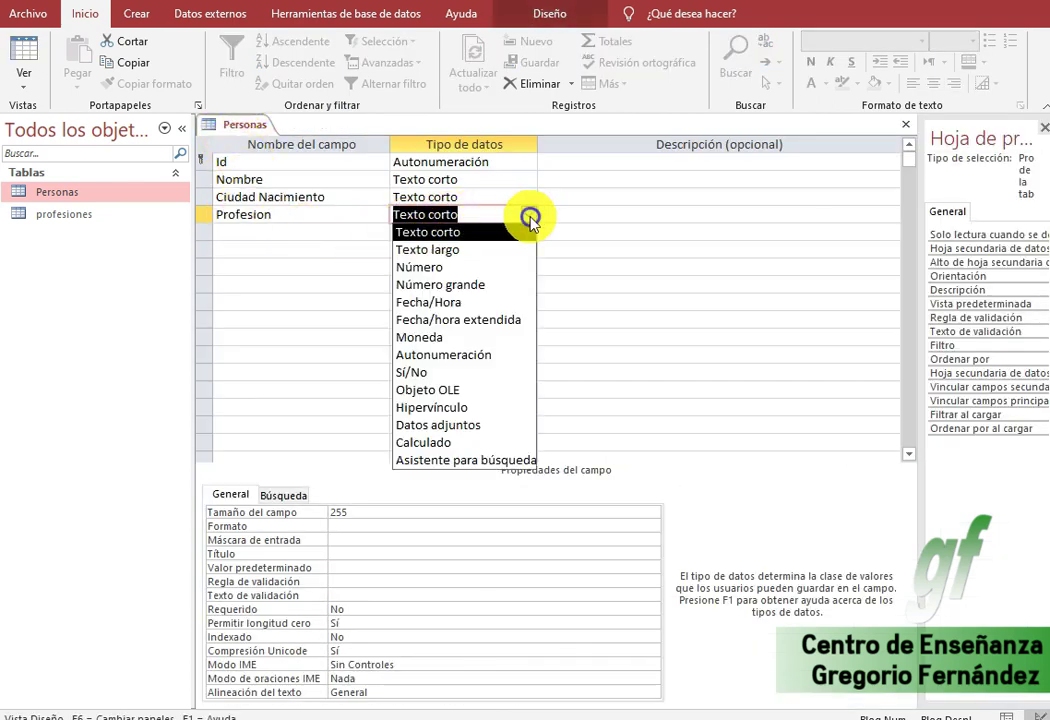
{"action": "left_click", "coordinate": [480, 460]}
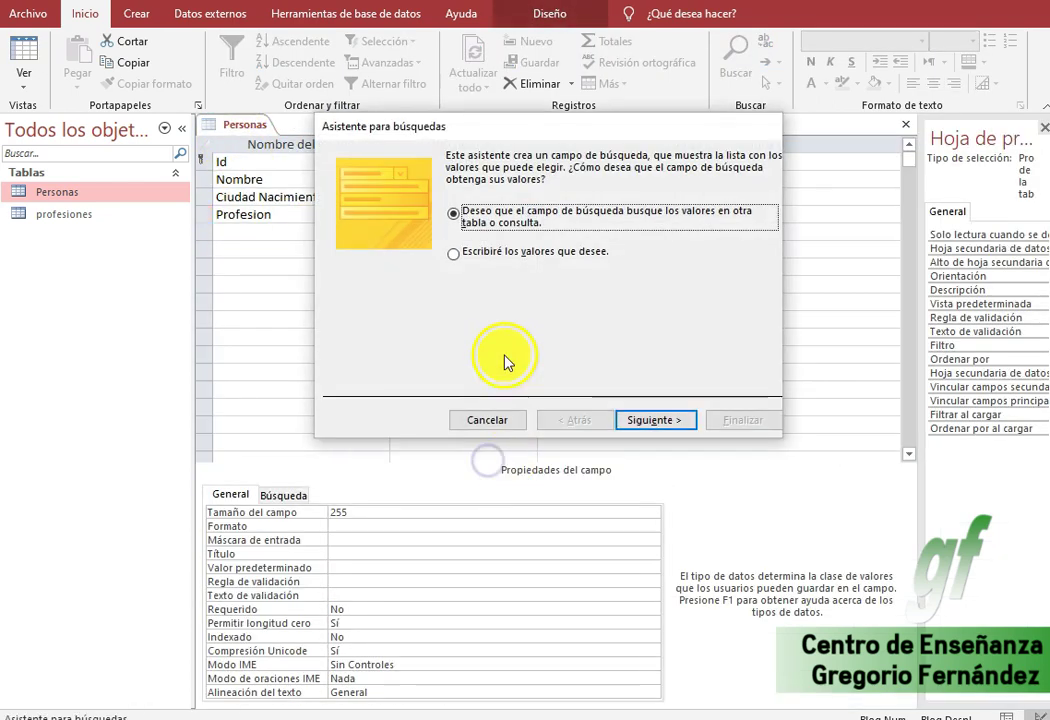
{"action": "left_click", "coordinate": [534, 256]}
{"action": "left_click", "coordinate": [524, 216]}
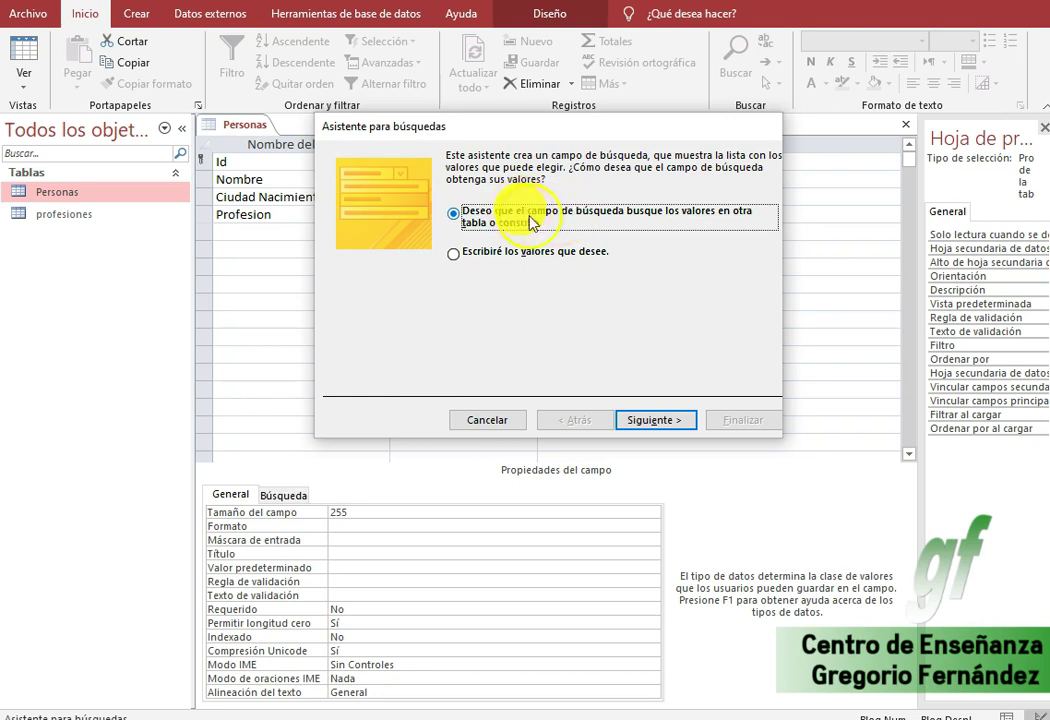
{"action": "left_click", "coordinate": [659, 437]}
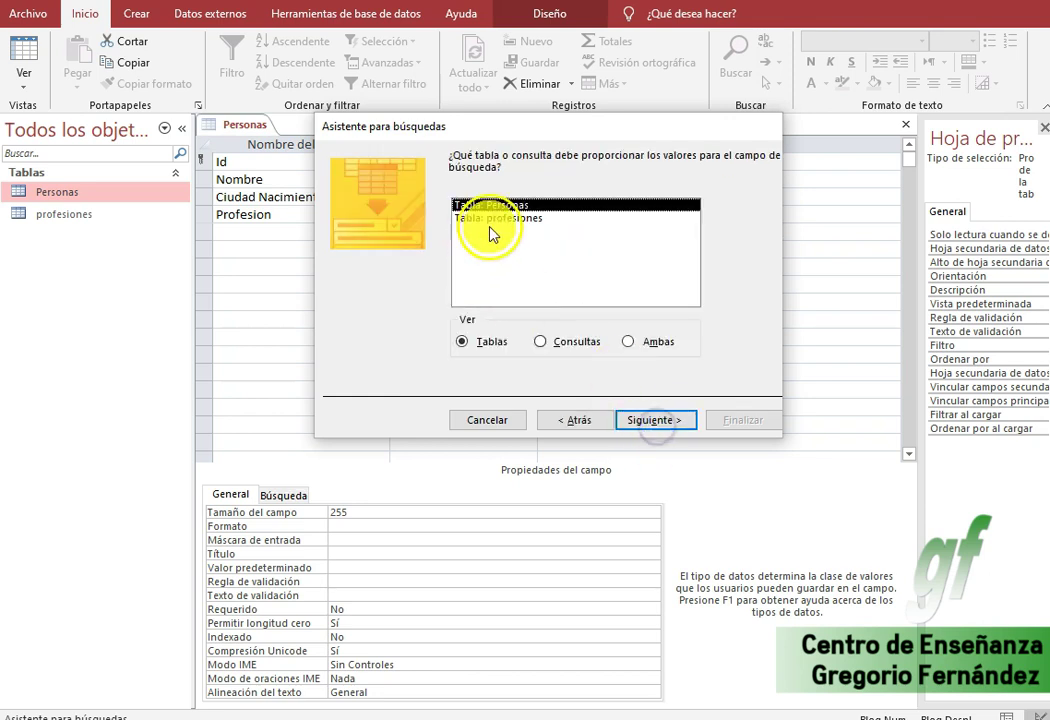
{"action": "left_click", "coordinate": [527, 217]}
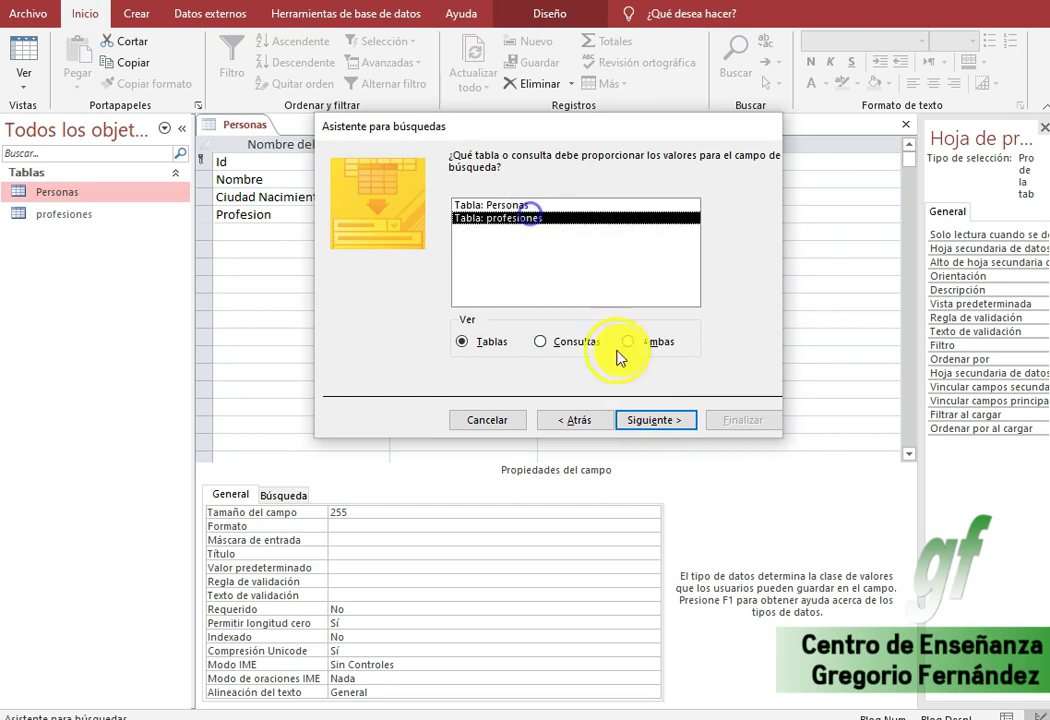
{"action": "left_click", "coordinate": [660, 424]}
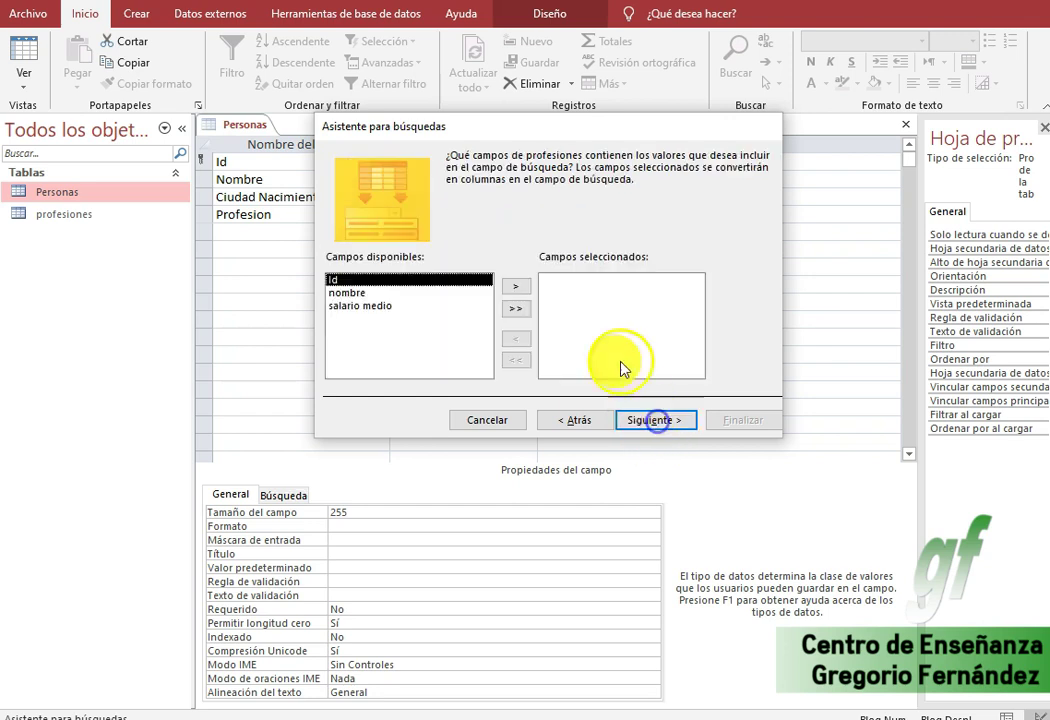
Step: Include only the nombre field of profesiones in the lookup, leaving out Id and salario medio
{"action": "left_click", "coordinate": [514, 310]}
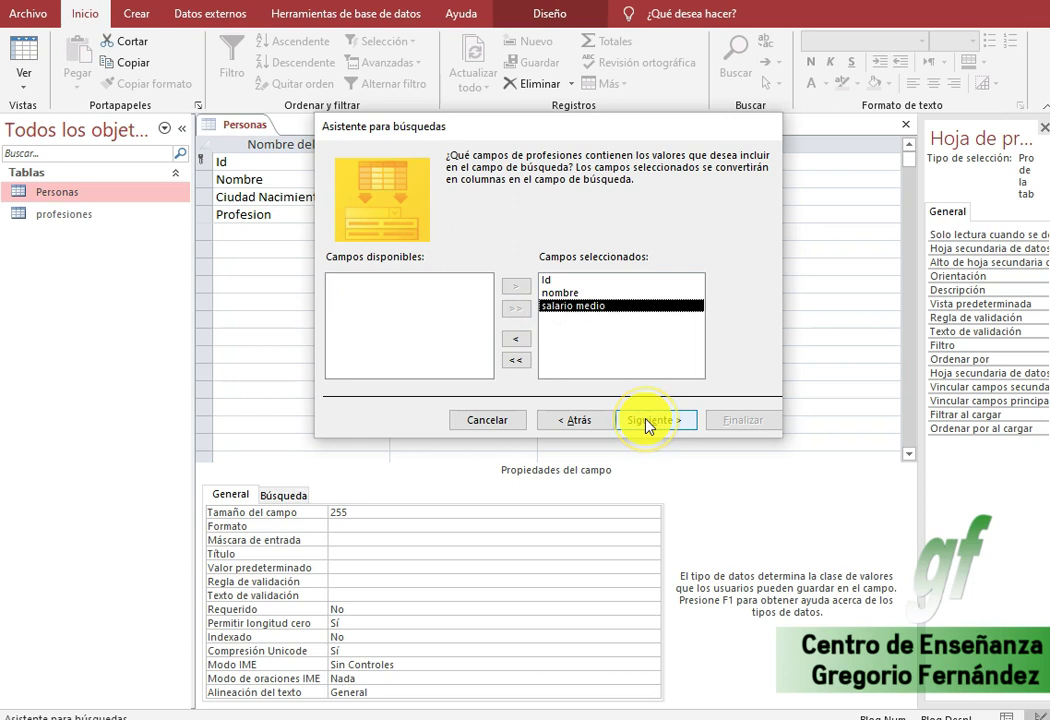
{"action": "left_click", "coordinate": [552, 280]}
{"action": "left_click", "coordinate": [516, 339]}
{"action": "left_click", "coordinate": [560, 292]}
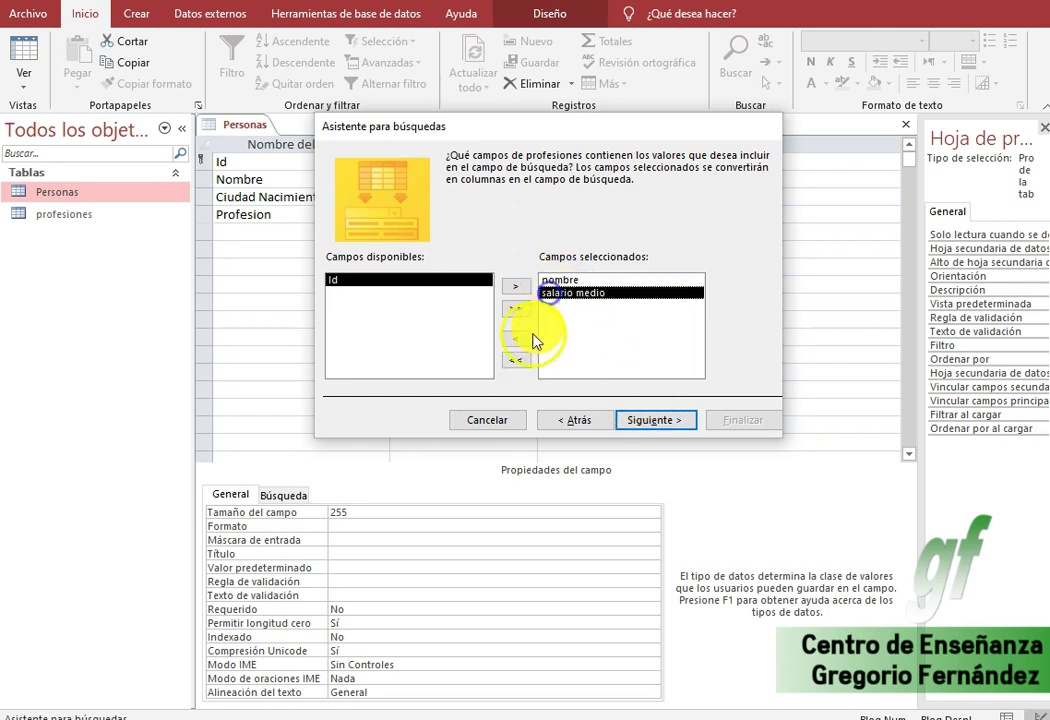
{"action": "left_click", "coordinate": [516, 339]}
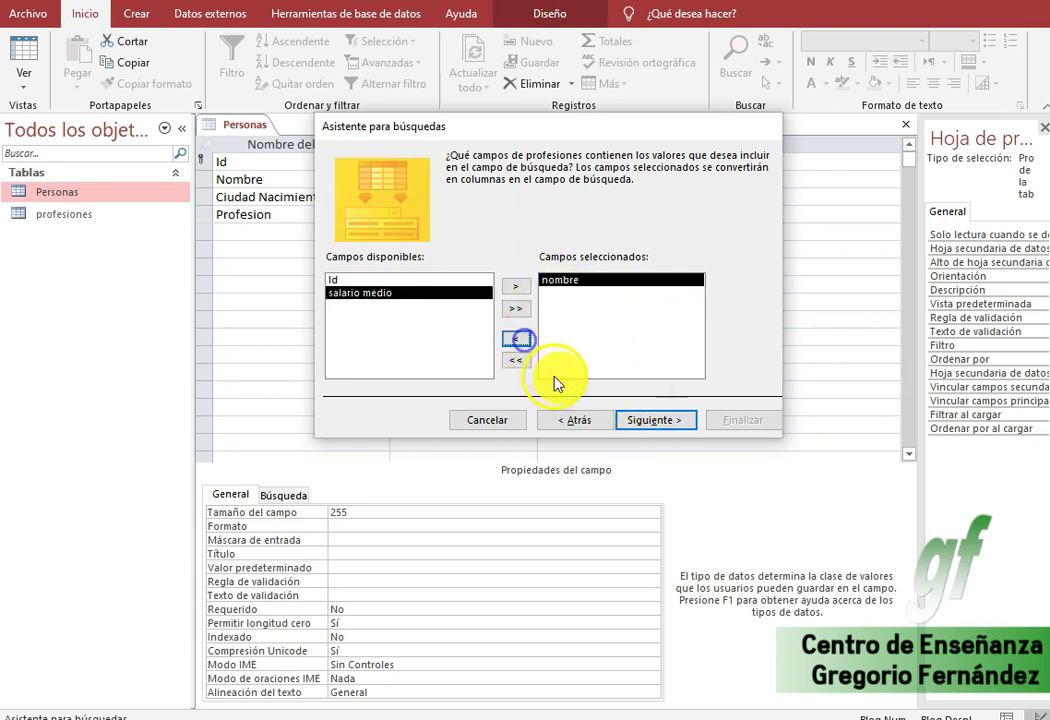
{"action": "left_click", "coordinate": [660, 430]}
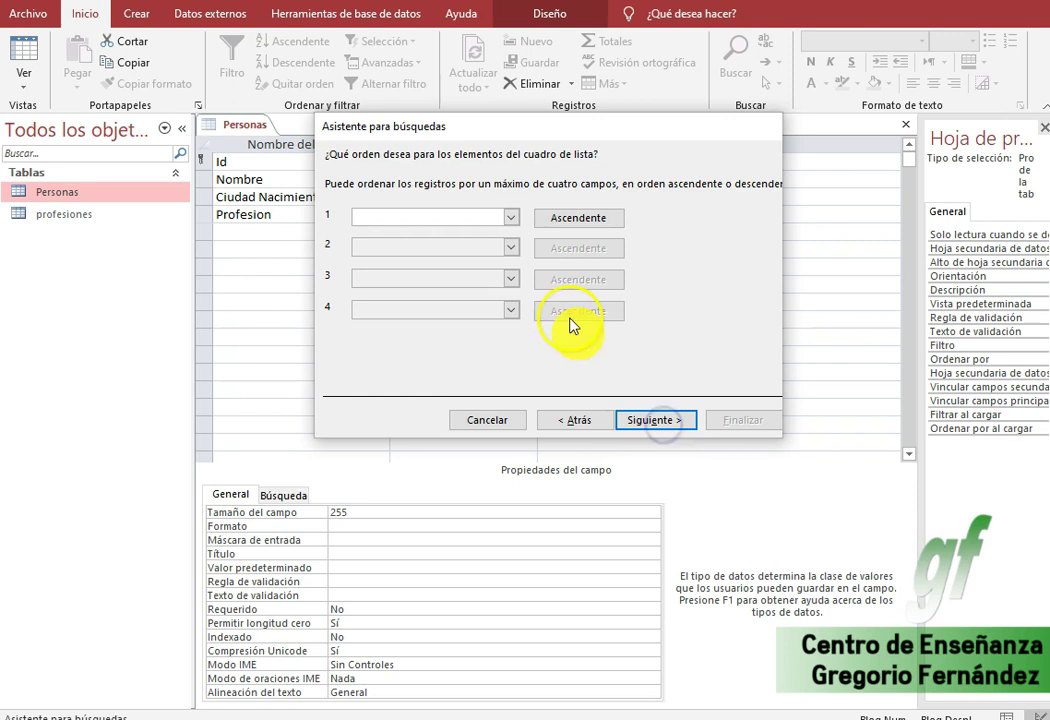
Step: Sort the lookup list by nombre in ascending order
{"action": "left_click", "coordinate": [510, 217]}
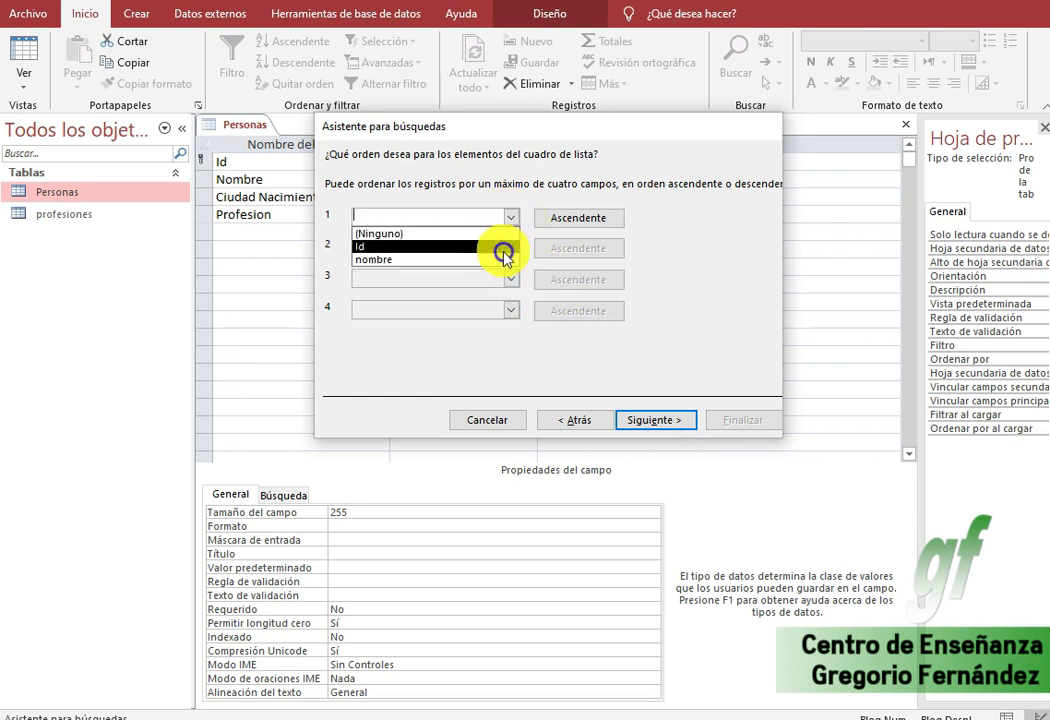
{"action": "left_click", "coordinate": [503, 260]}
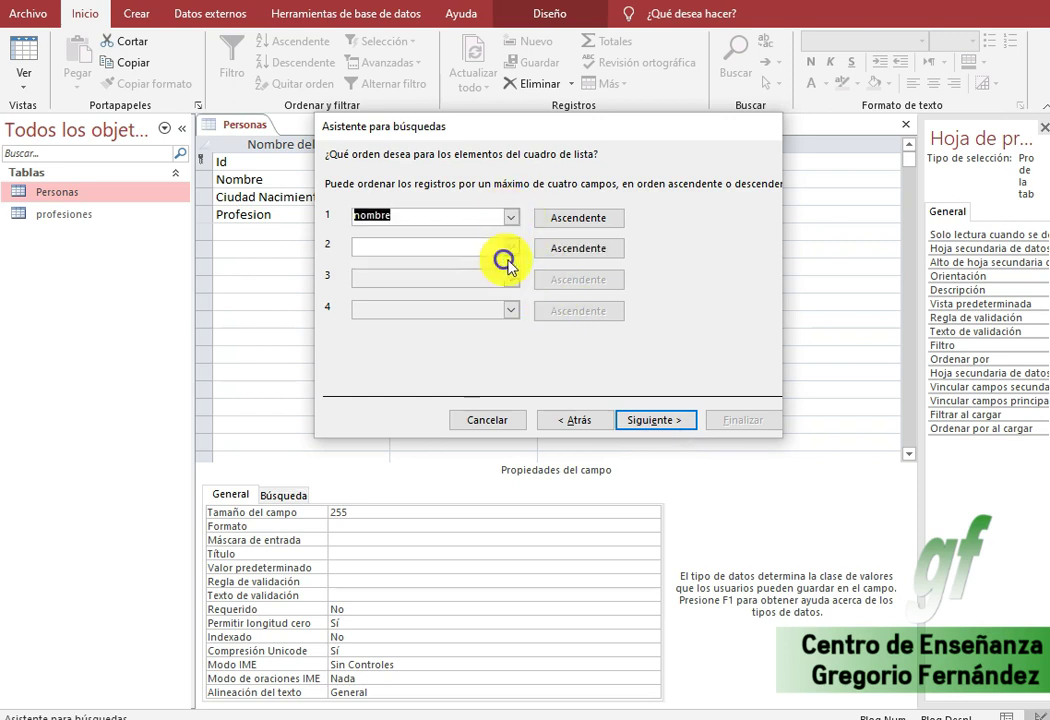
{"action": "left_click", "coordinate": [655, 420]}
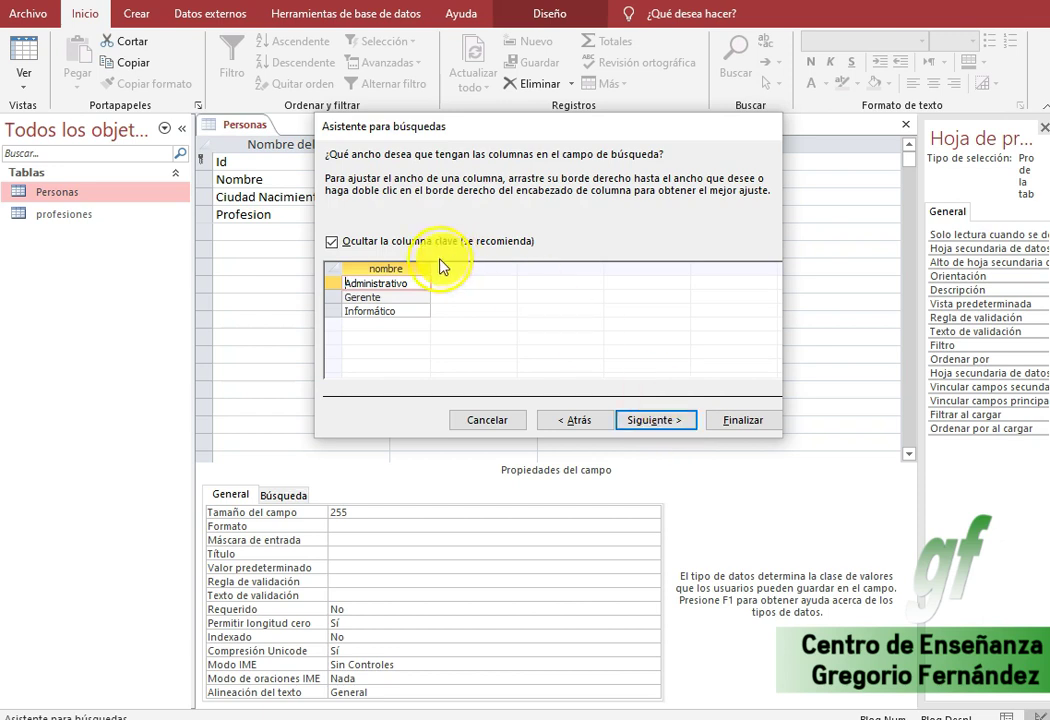
Step: Finish the lookup wizard with the key column hidden, saving Personas despite possible data loss, and close the table
{"action": "left_click", "coordinate": [676, 424]}
{"action": "left_click", "coordinate": [743, 430]}
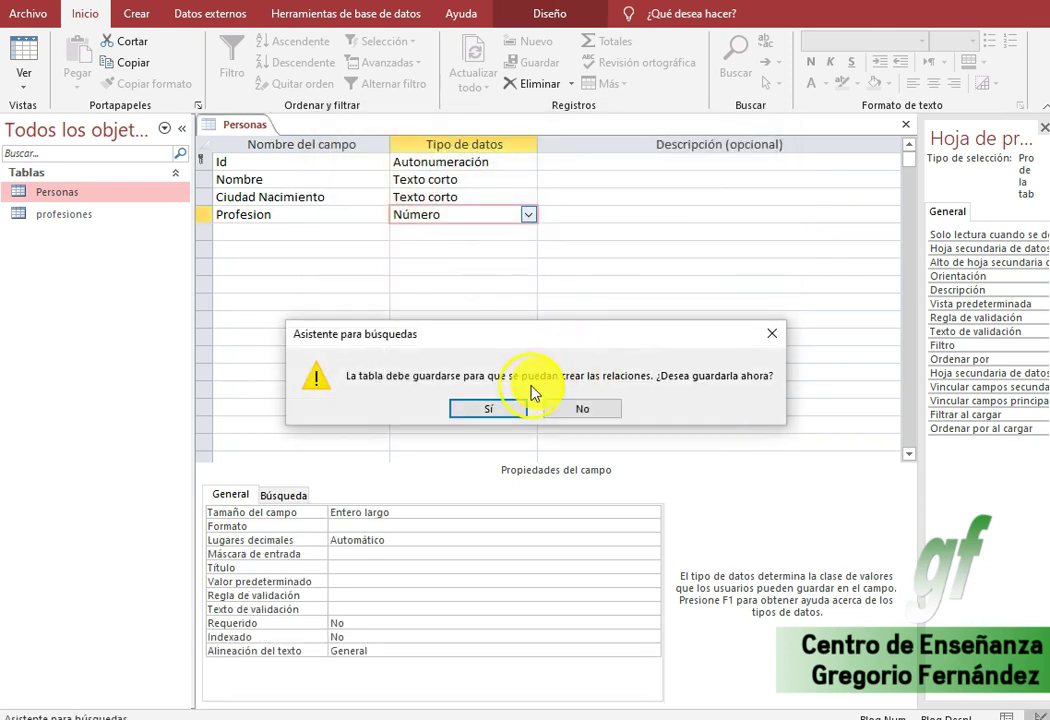
{"action": "left_click", "coordinate": [501, 410]}
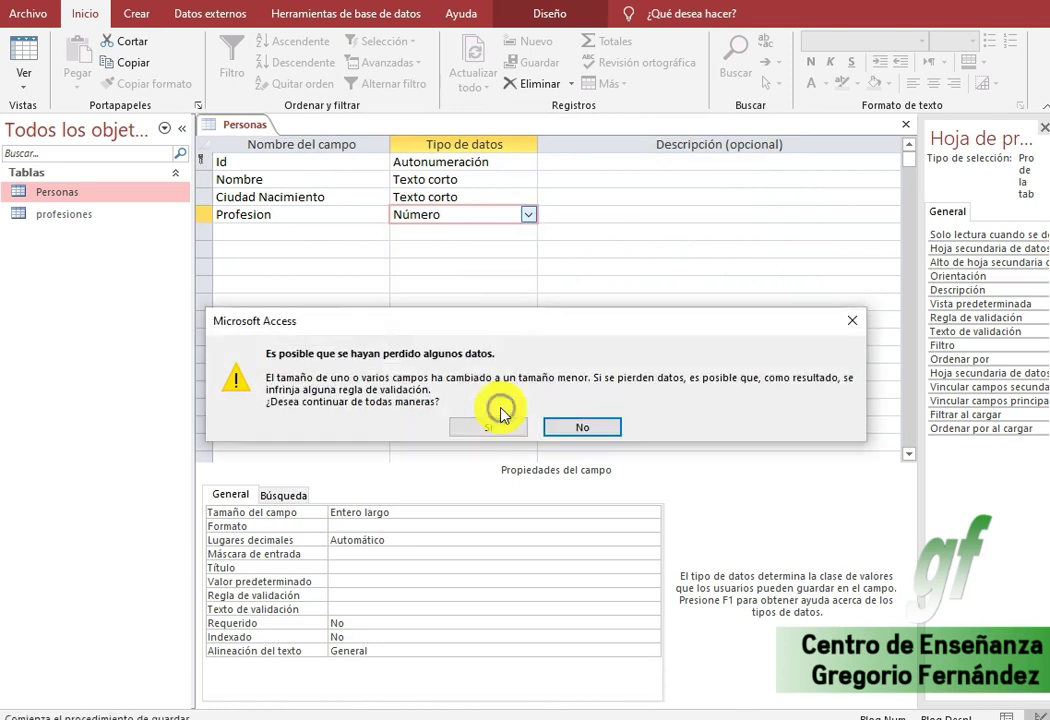
{"action": "left_click", "coordinate": [499, 422]}
{"action": "right_click", "coordinate": [232, 124]}
{"action": "left_click", "coordinate": [244, 145]}
Step: Add the profesiones table to the relationships diagram and place it well to the right of Personas
{"action": "left_click", "coordinate": [307, 22]}
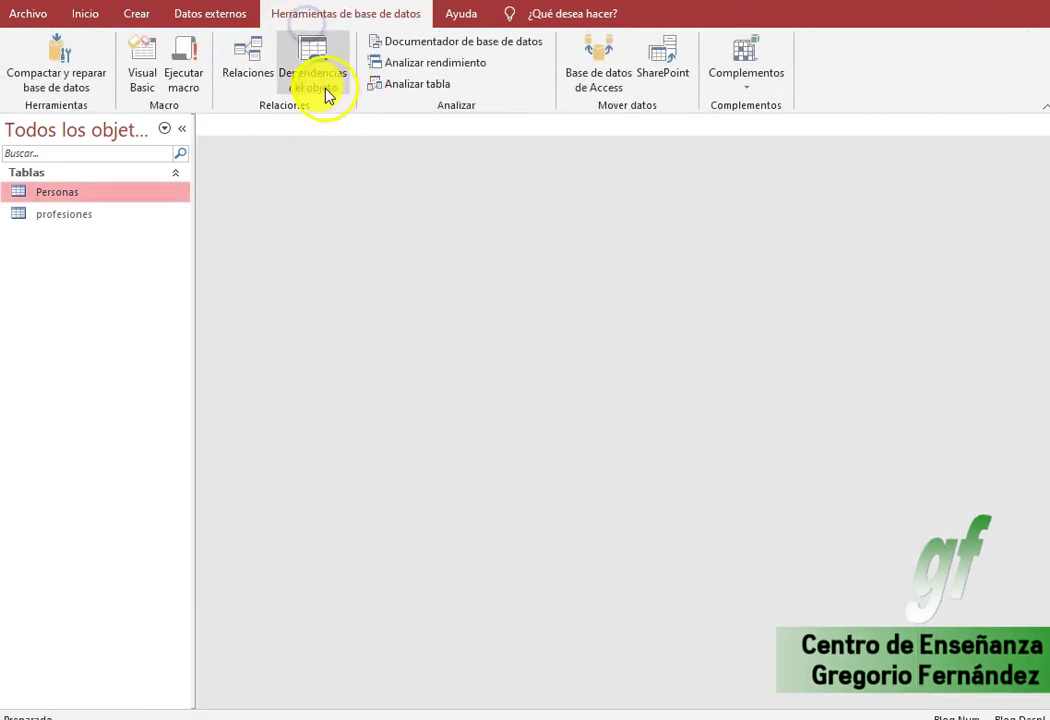
{"action": "left_click", "coordinate": [245, 60]}
{"action": "right_click", "coordinate": [583, 288]}
{"action": "left_click", "coordinate": [613, 305]}
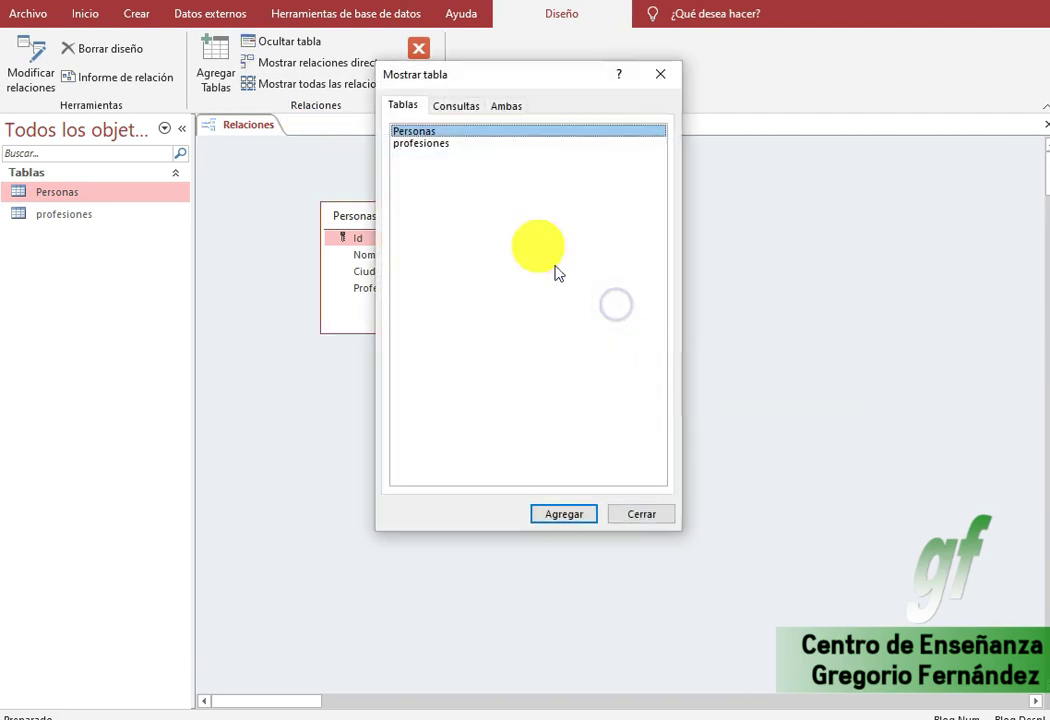
{"action": "left_click", "coordinate": [444, 144]}
{"action": "left_click", "coordinate": [657, 80]}
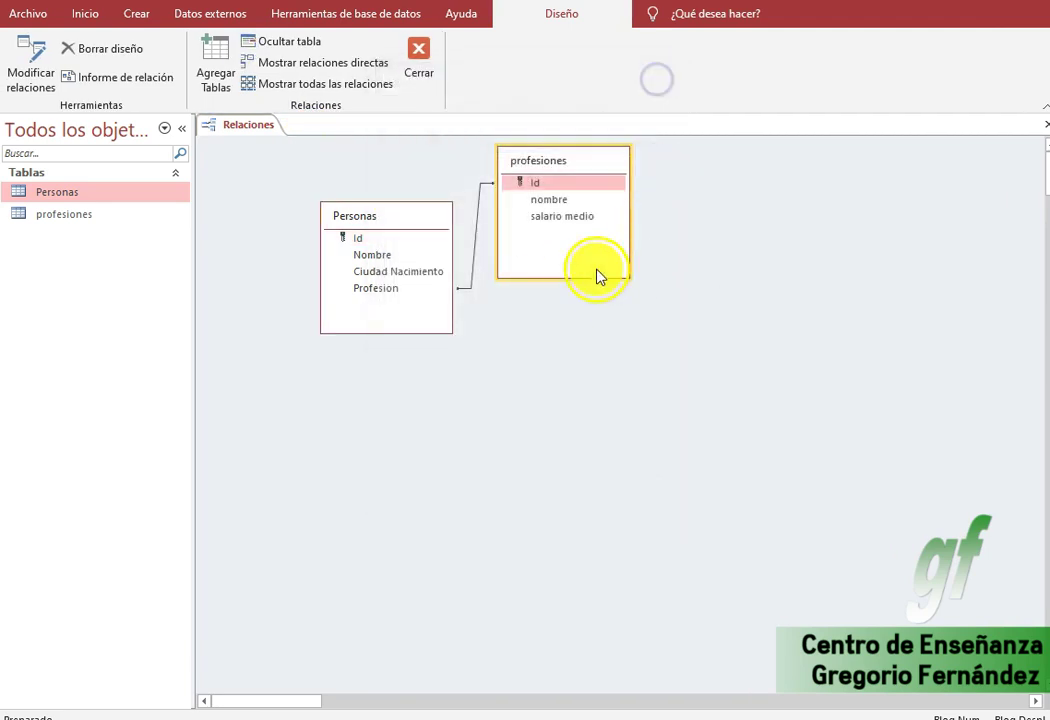
{"action": "left_click_drag", "start_coordinate": [553, 165], "coordinate": [727, 163]}
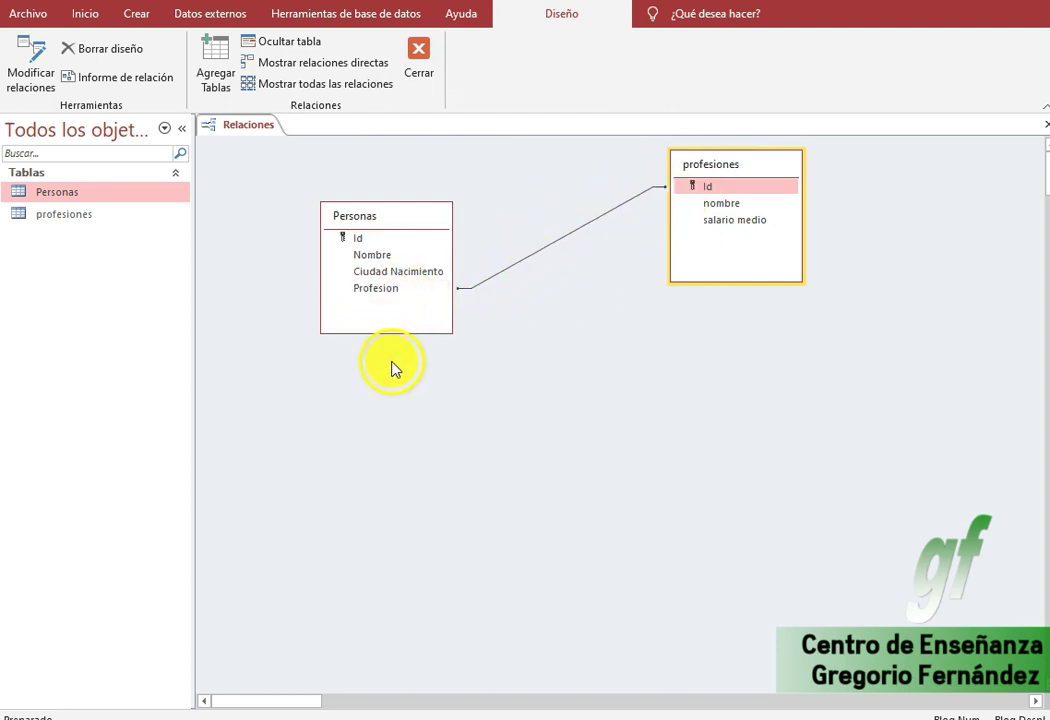
{"action": "left_click_drag", "start_coordinate": [387, 290], "coordinate": [700, 192]}
{"action": "double_click", "coordinate": [591, 222]}
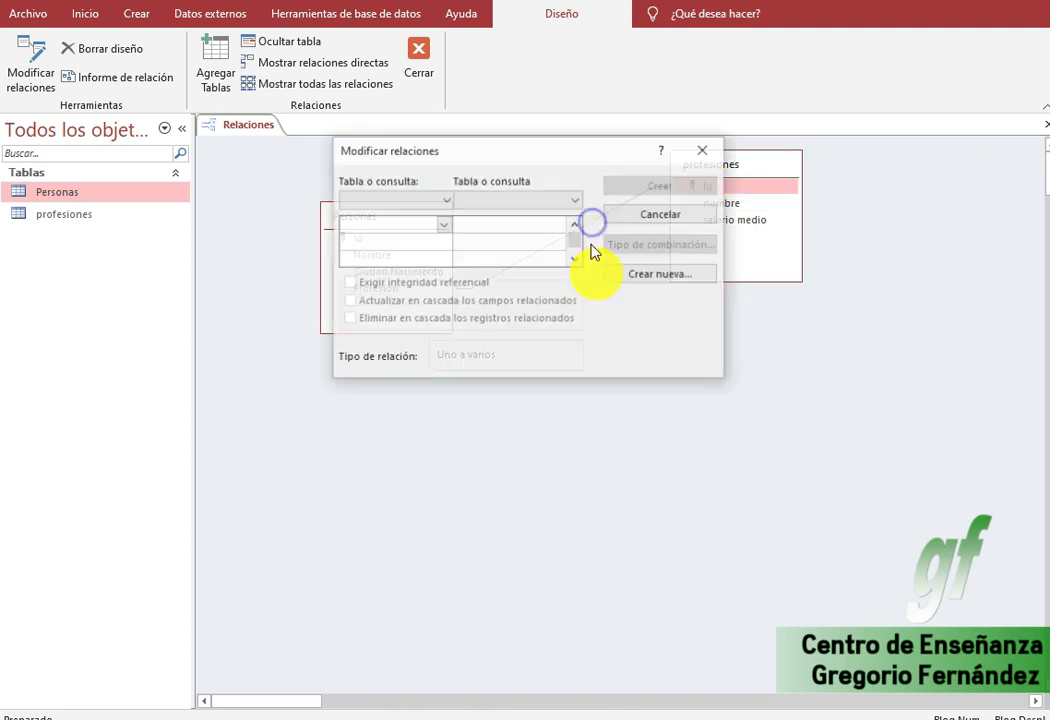
{"action": "left_click_drag", "start_coordinate": [512, 155], "coordinate": [567, 254]}
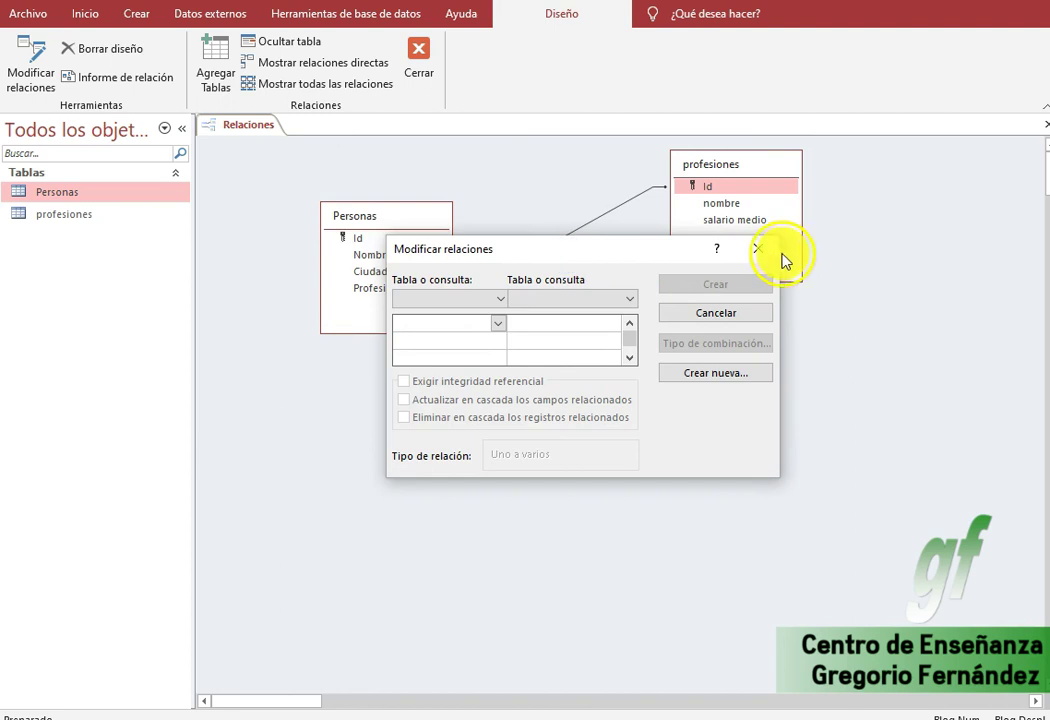
{"action": "left_click", "coordinate": [769, 252]}
{"action": "double_click", "coordinate": [609, 211]}
{"action": "left_click", "coordinate": [613, 218]}
{"action": "double_click", "coordinate": [613, 216]}
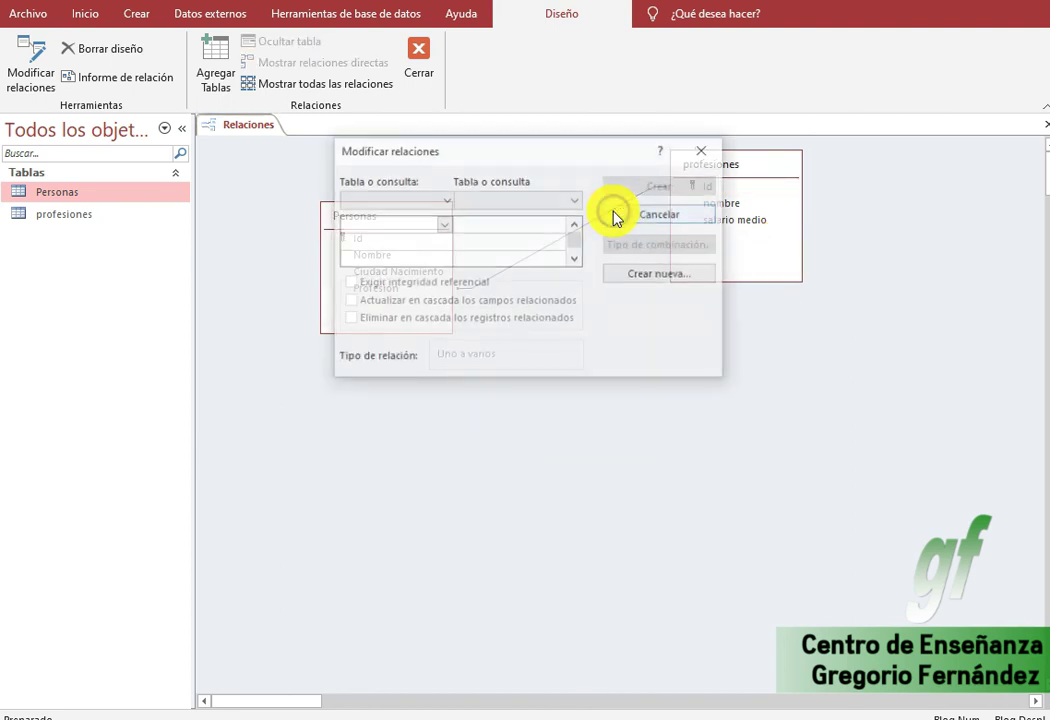
{"action": "left_click", "coordinate": [702, 151]}
{"action": "left_click", "coordinate": [613, 212]}
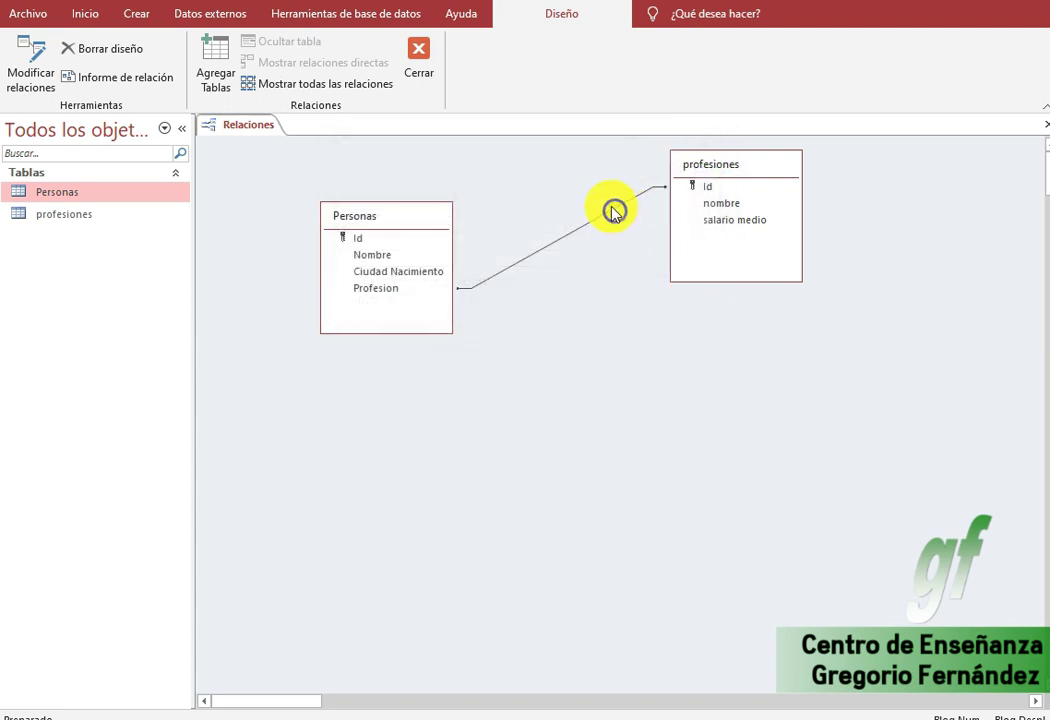
Step: Examine the settings of the relationship between Id in profesiones and Profesion in Personas, and accept them as they are
{"action": "double_click", "coordinate": [613, 214]}
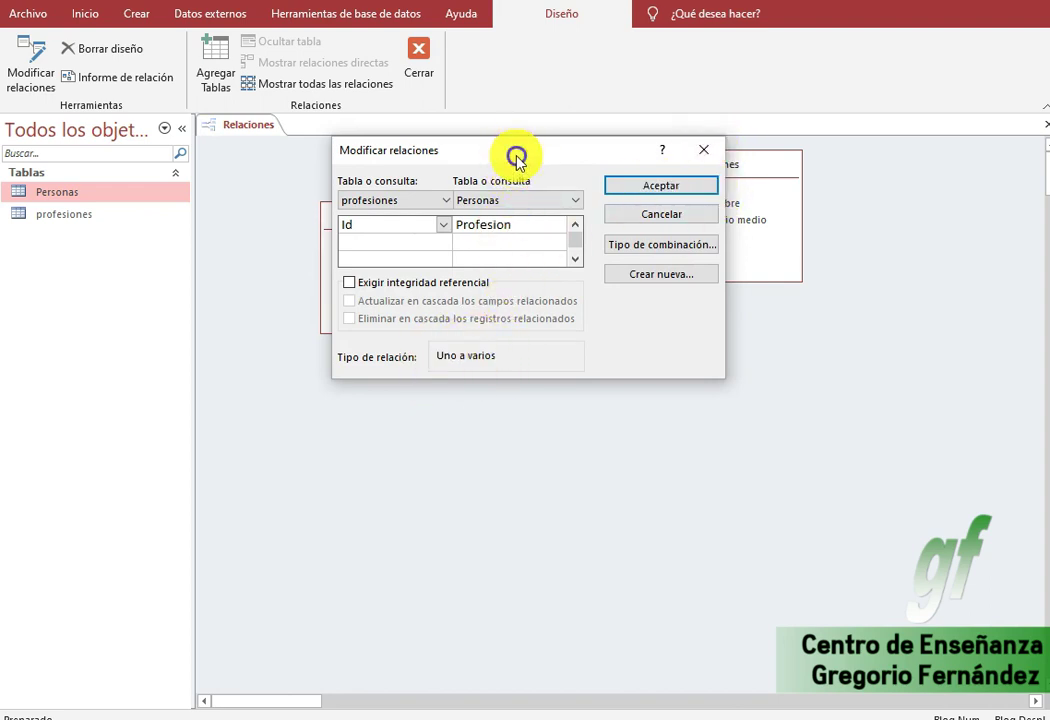
{"action": "left_click_drag", "start_coordinate": [516, 158], "coordinate": [487, 358]}
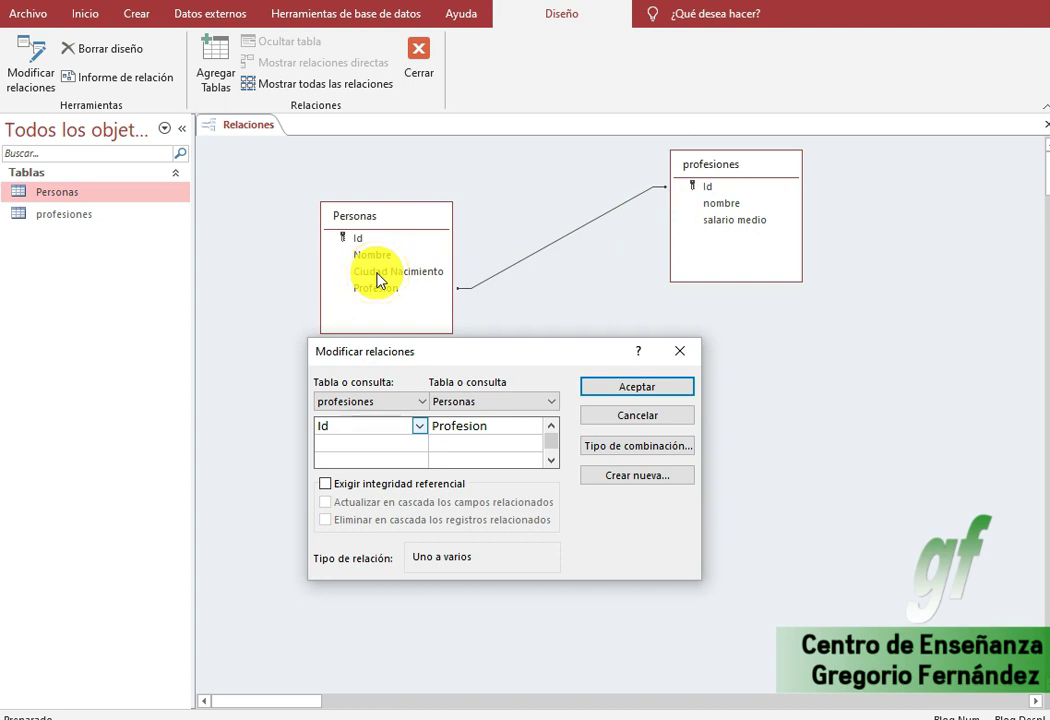
{"action": "left_click", "coordinate": [659, 390]}
Step: Close the relationships diagram, saving its layout
{"action": "right_click", "coordinate": [256, 128]}
{"action": "left_click", "coordinate": [281, 165]}
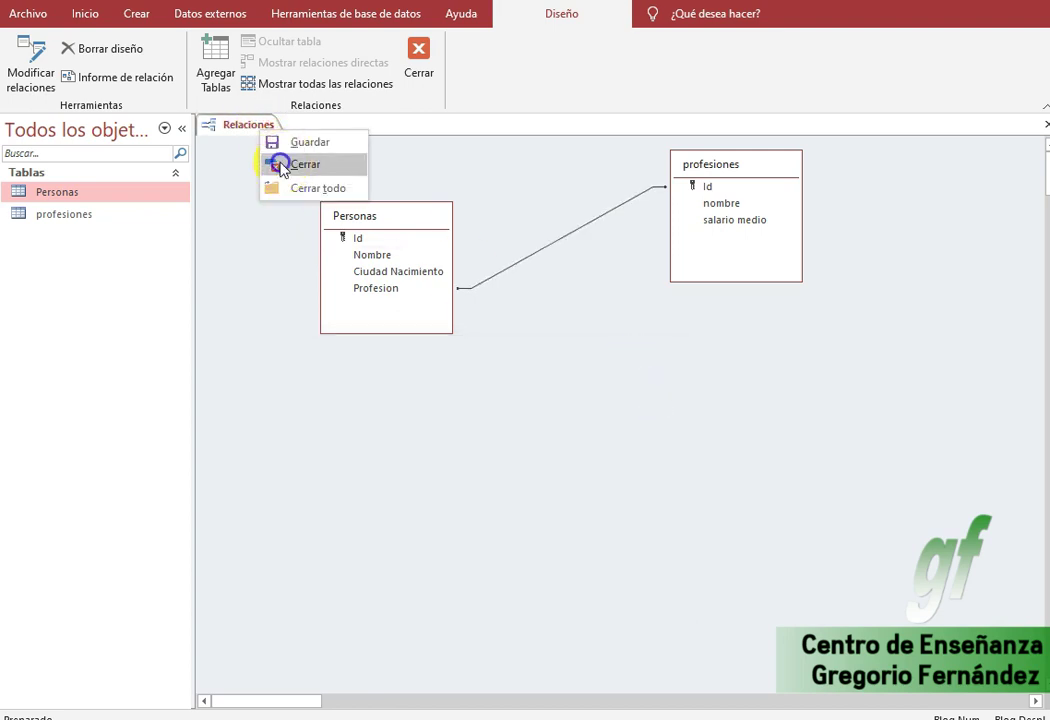
{"action": "left_click", "coordinate": [446, 410]}
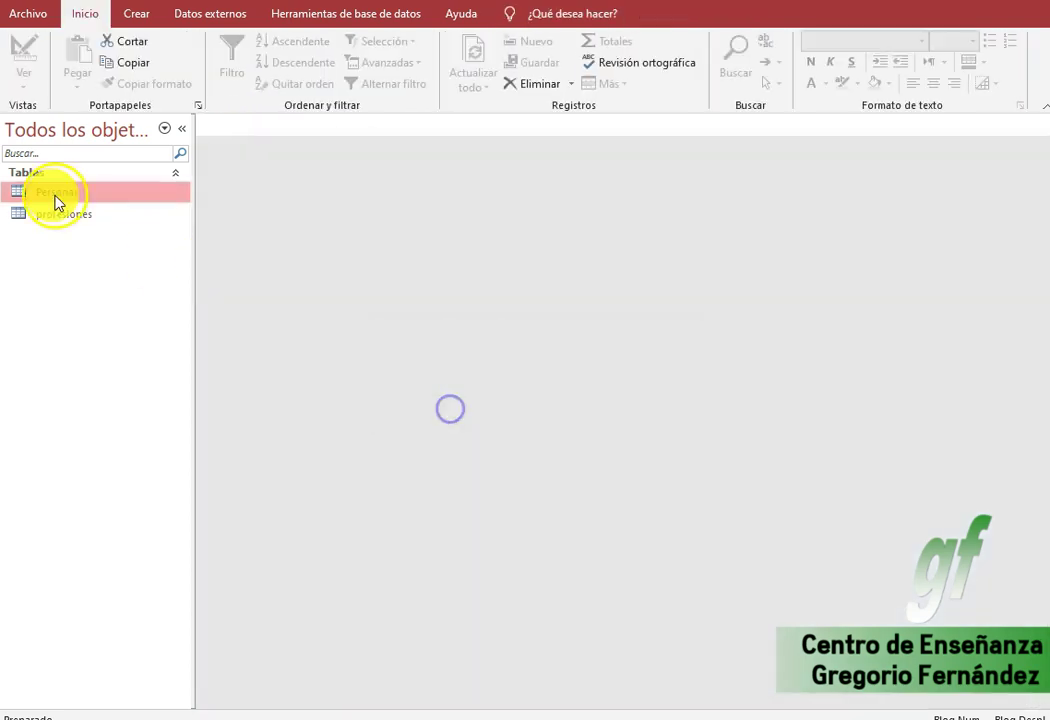
Step: Open the Personas table and set Profesion to Administrativo for record 1 and Gerente for record 2
{"action": "double_click", "coordinate": [52, 197]}
{"action": "left_click", "coordinate": [532, 163]}
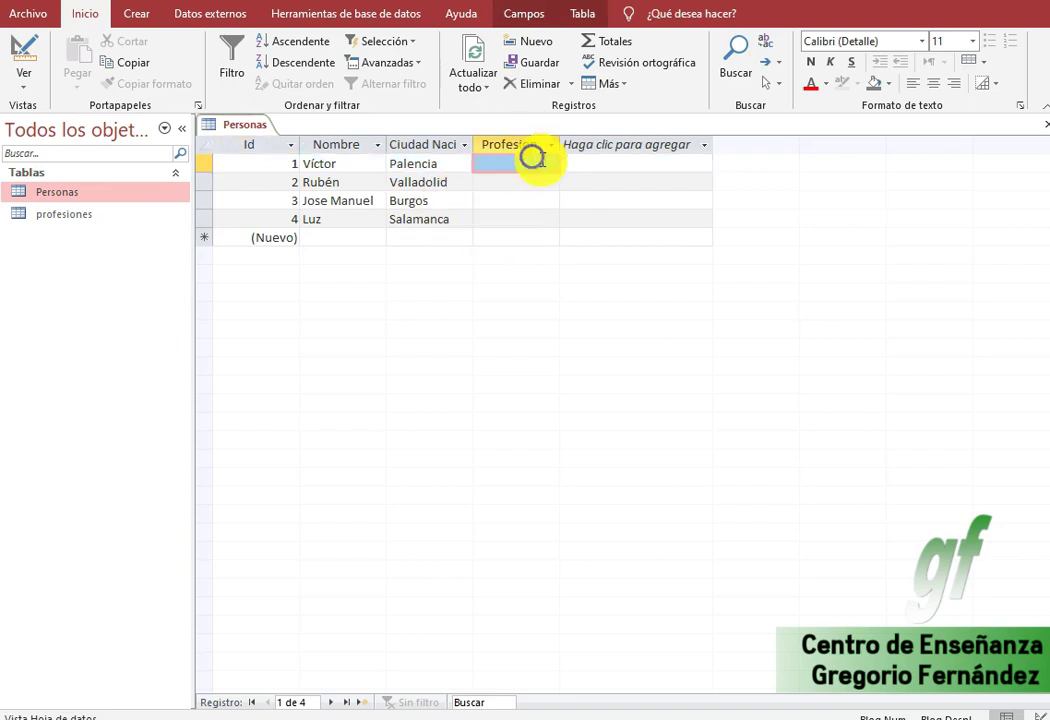
{"action": "left_click", "coordinate": [550, 164]}
{"action": "left_click", "coordinate": [545, 180]}
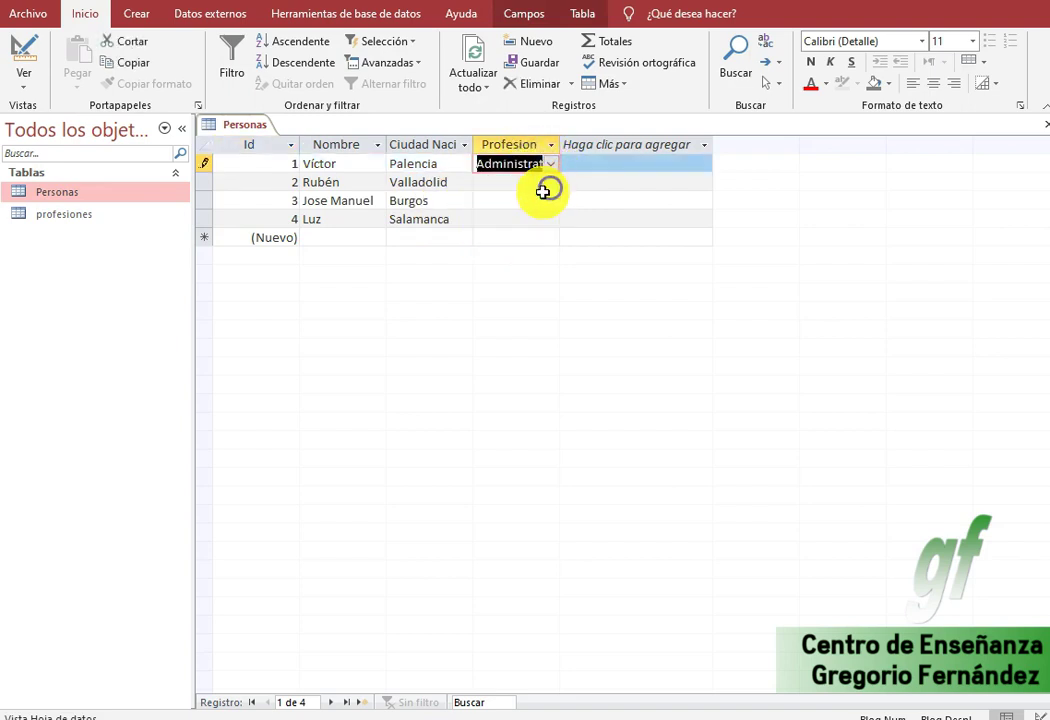
{"action": "left_click", "coordinate": [549, 189]}
{"action": "left_click", "coordinate": [551, 191]}
{"action": "left_click", "coordinate": [527, 220]}
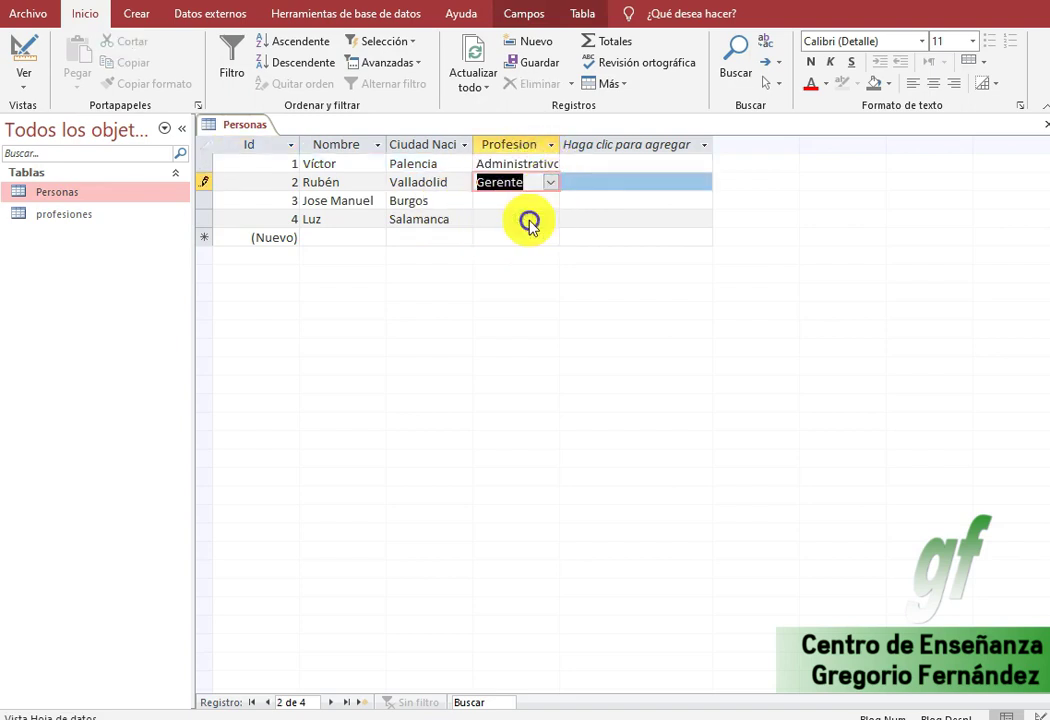
Step: Set Profesion to Administrativo for record 3 and Informático for record 4, and close the Personas table
{"action": "left_click", "coordinate": [547, 203]}
{"action": "left_click", "coordinate": [555, 203]}
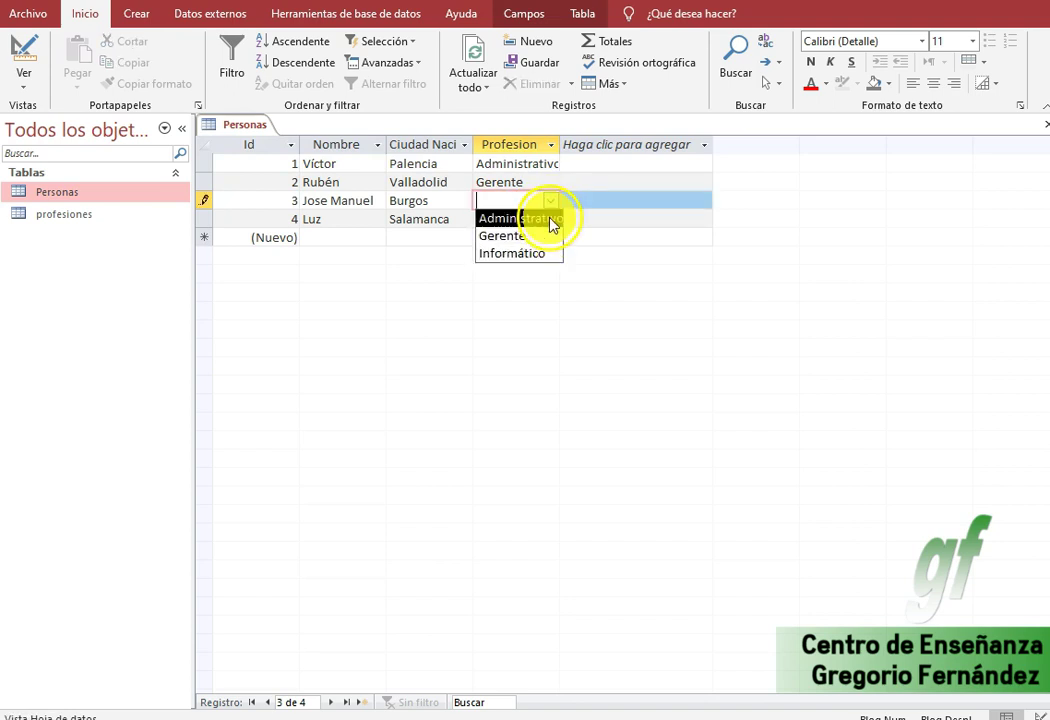
{"action": "left_click", "coordinate": [553, 219]}
{"action": "left_click", "coordinate": [545, 229]}
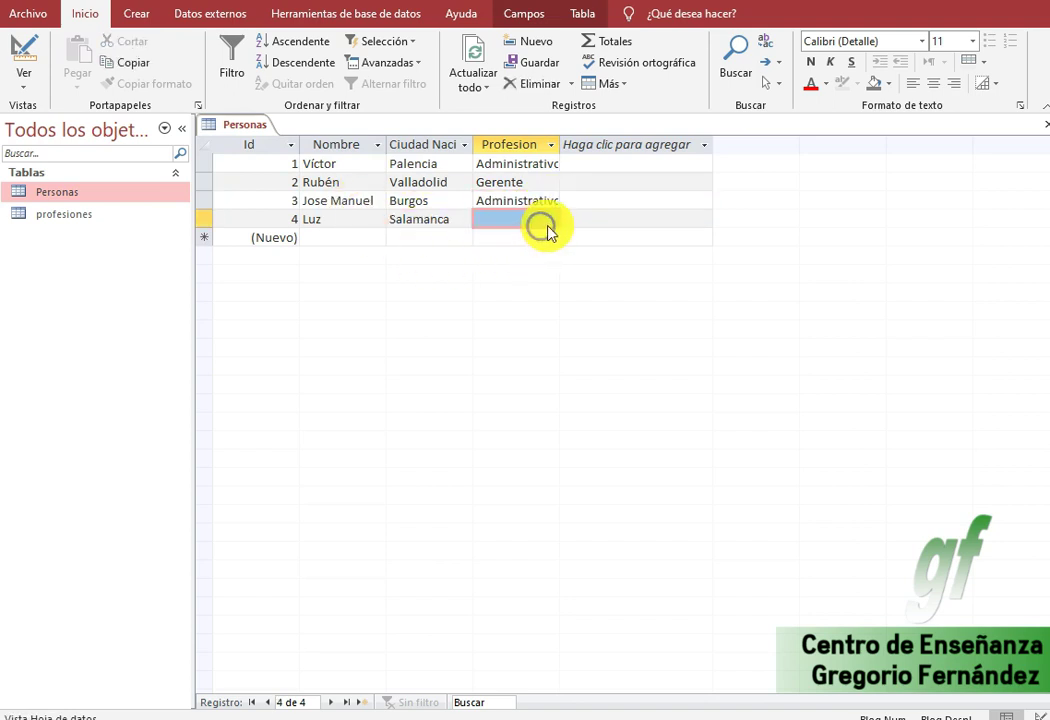
{"action": "left_click", "coordinate": [553, 228]}
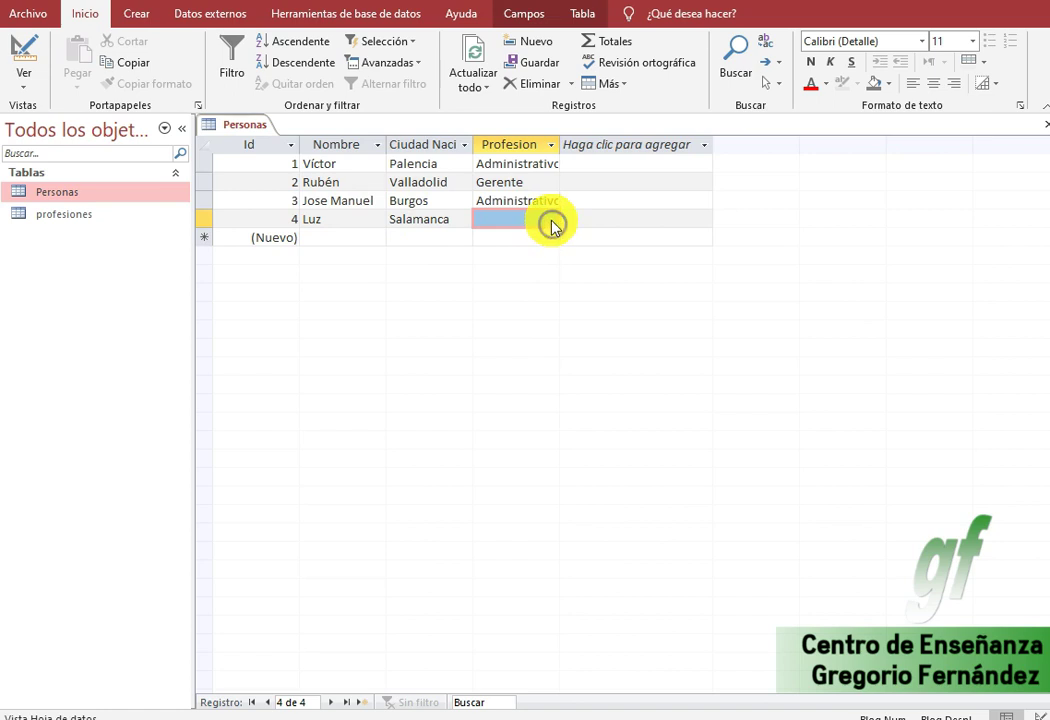
{"action": "left_click", "coordinate": [553, 226]}
{"action": "left_click", "coordinate": [546, 268]}
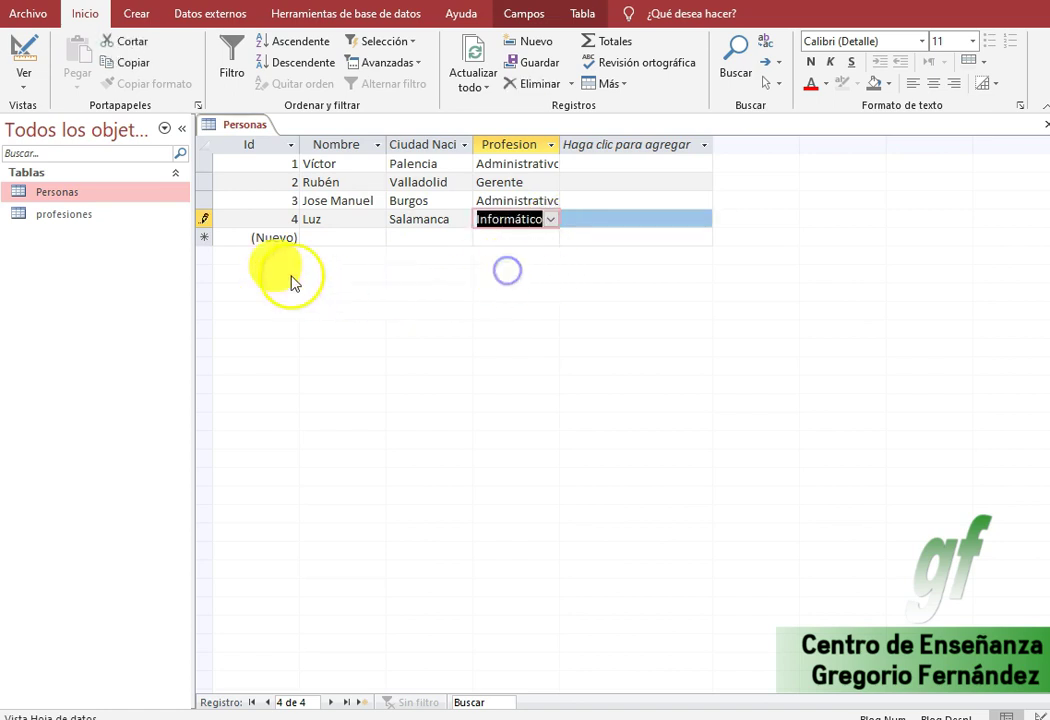
{"action": "right_click", "coordinate": [246, 123]}
{"action": "left_click", "coordinate": [265, 157]}
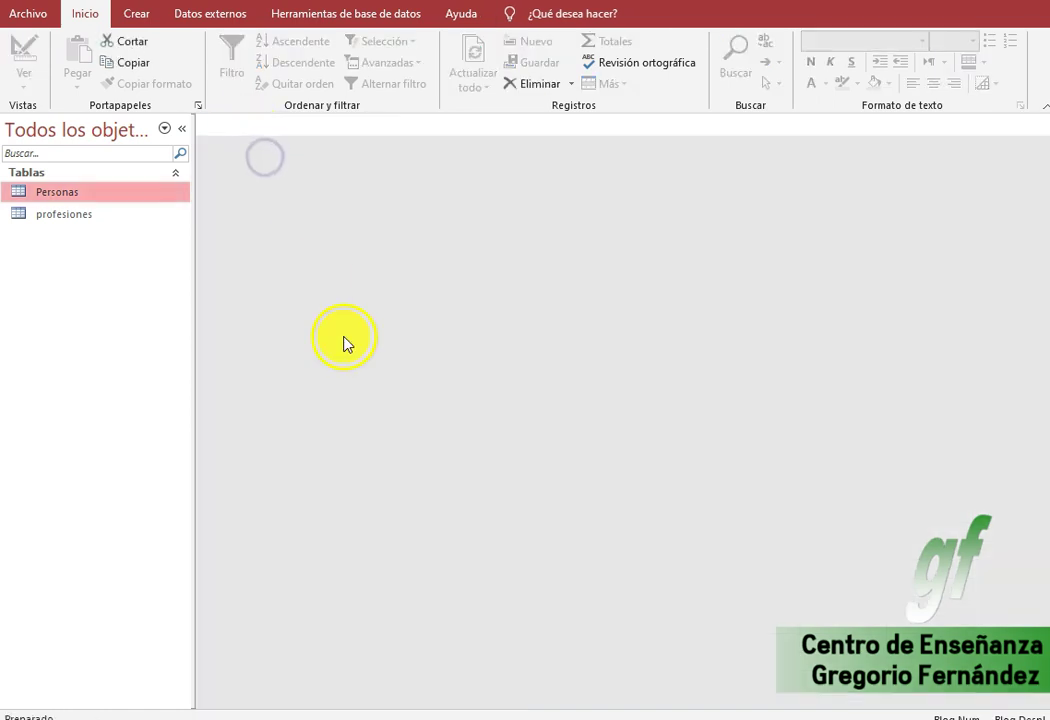
Step: Create a new query in design view containing the Personas and profesiones tables
{"action": "left_click", "coordinate": [135, 22]}
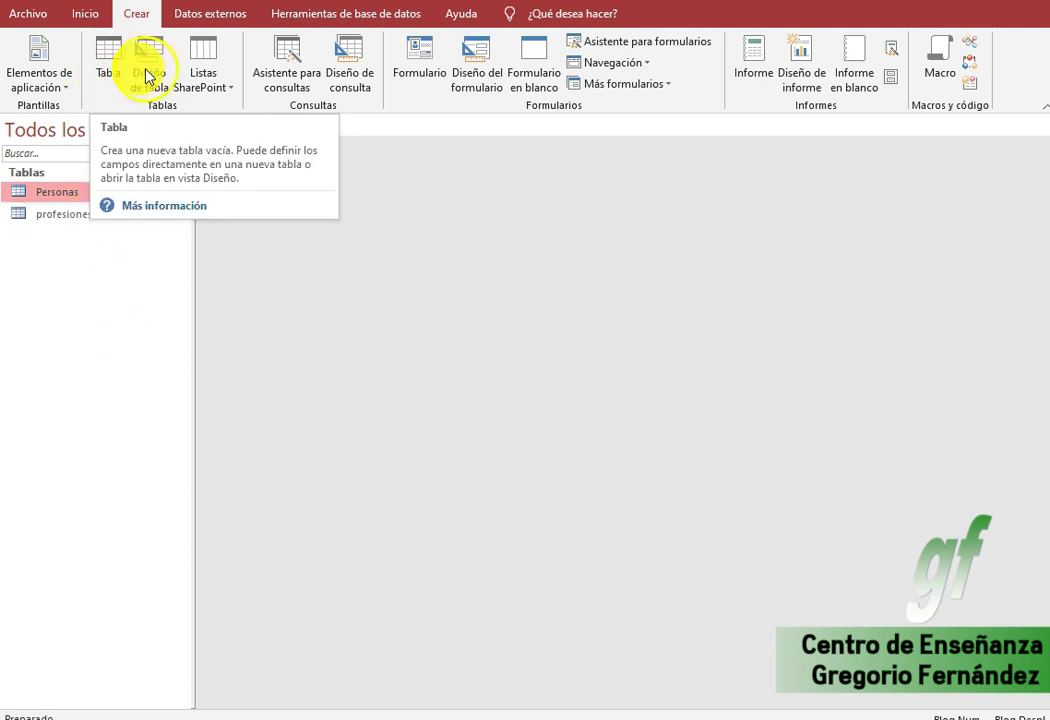
{"action": "left_click", "coordinate": [366, 70]}
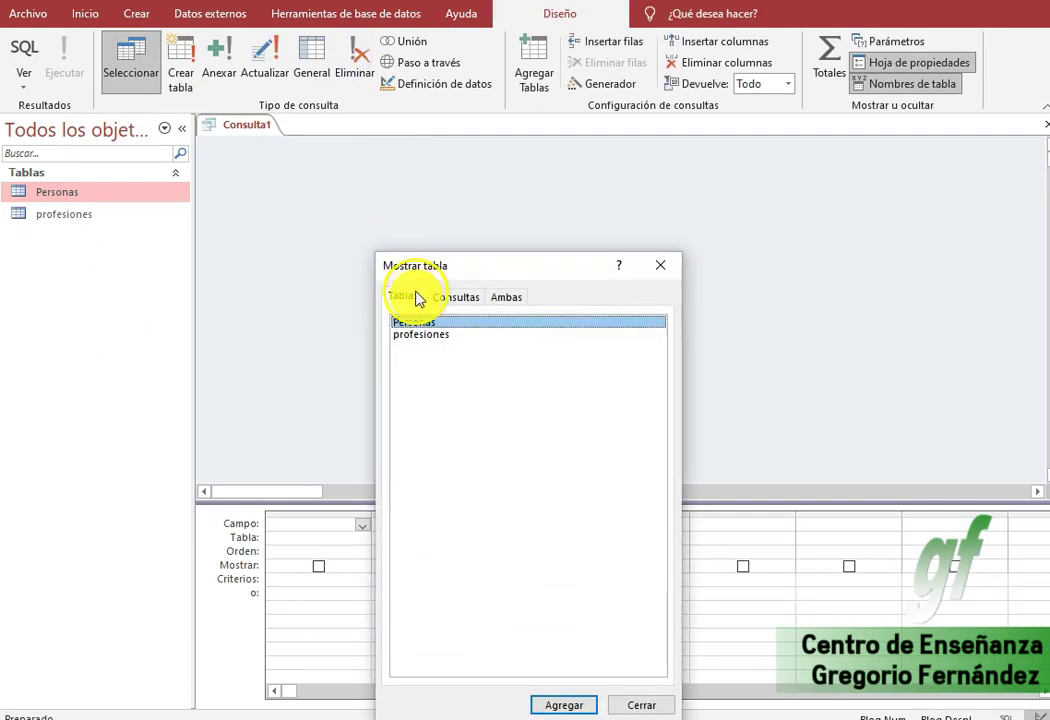
{"action": "double_click", "coordinate": [420, 324]}
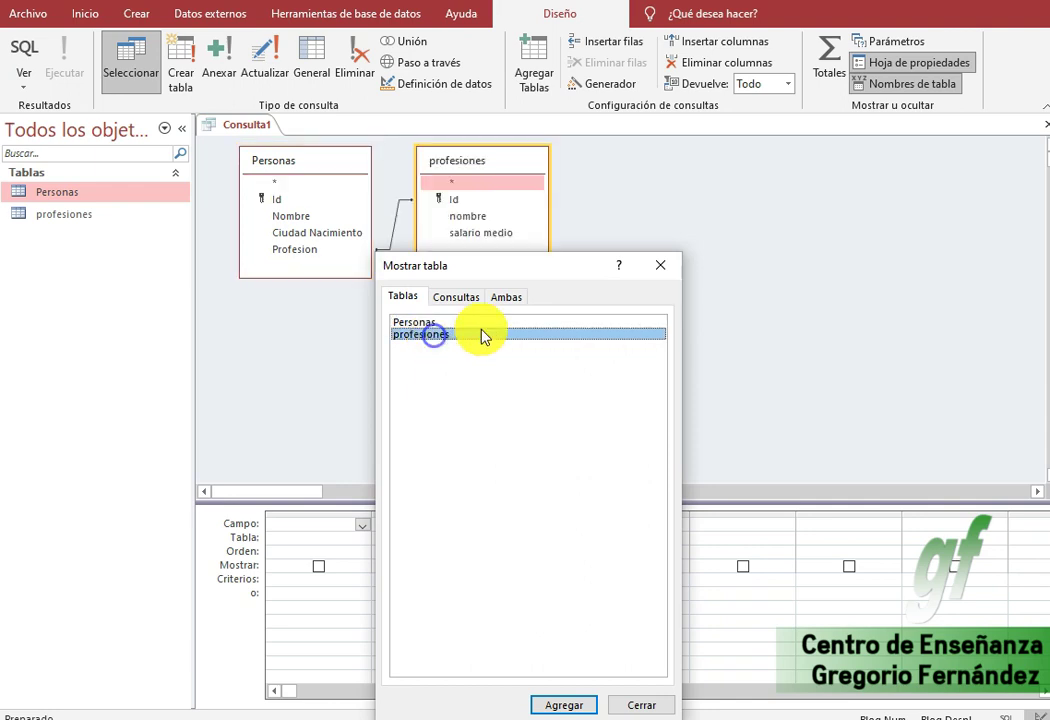
{"action": "left_click", "coordinate": [660, 265]}
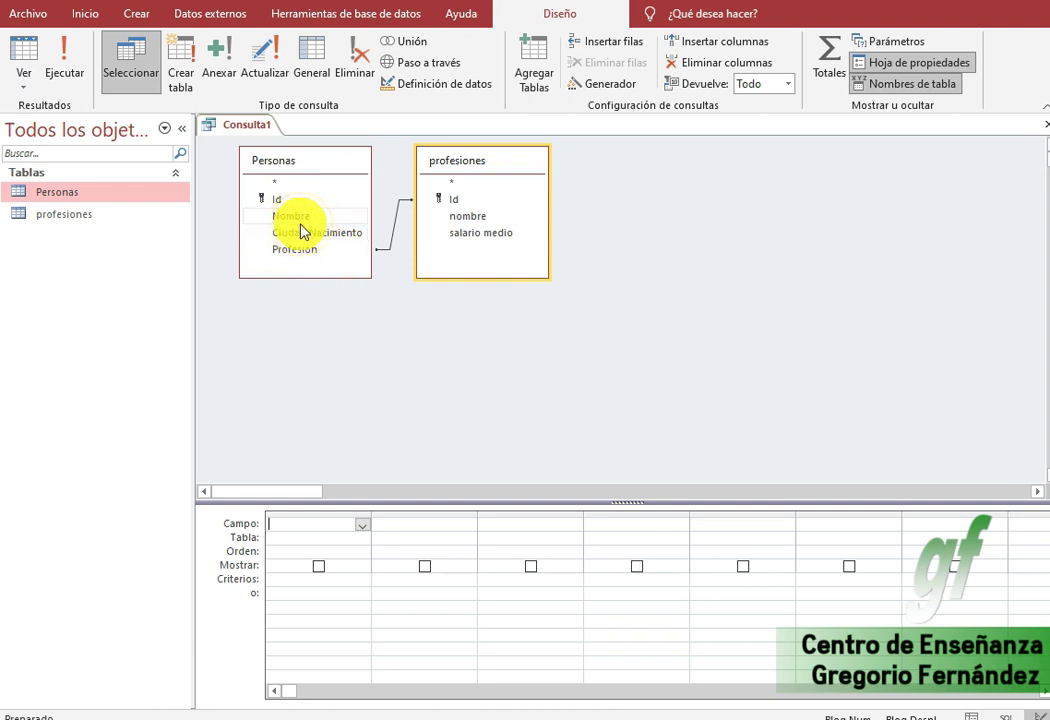
{"action": "left_click", "coordinate": [290, 252]}
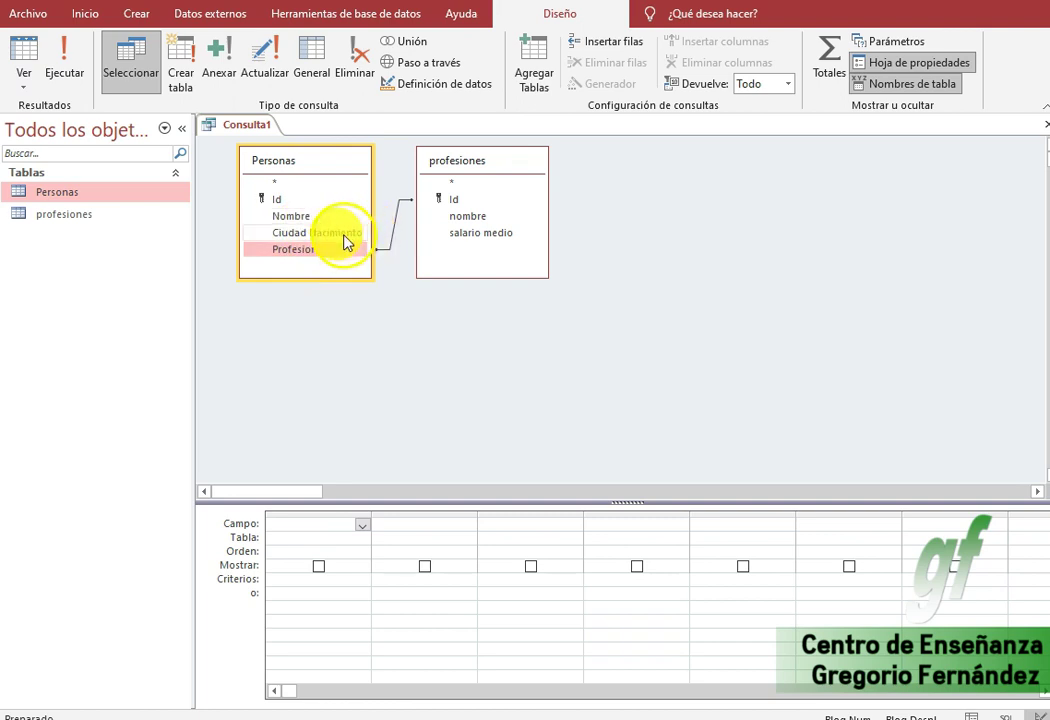
{"action": "left_click", "coordinate": [326, 233]}
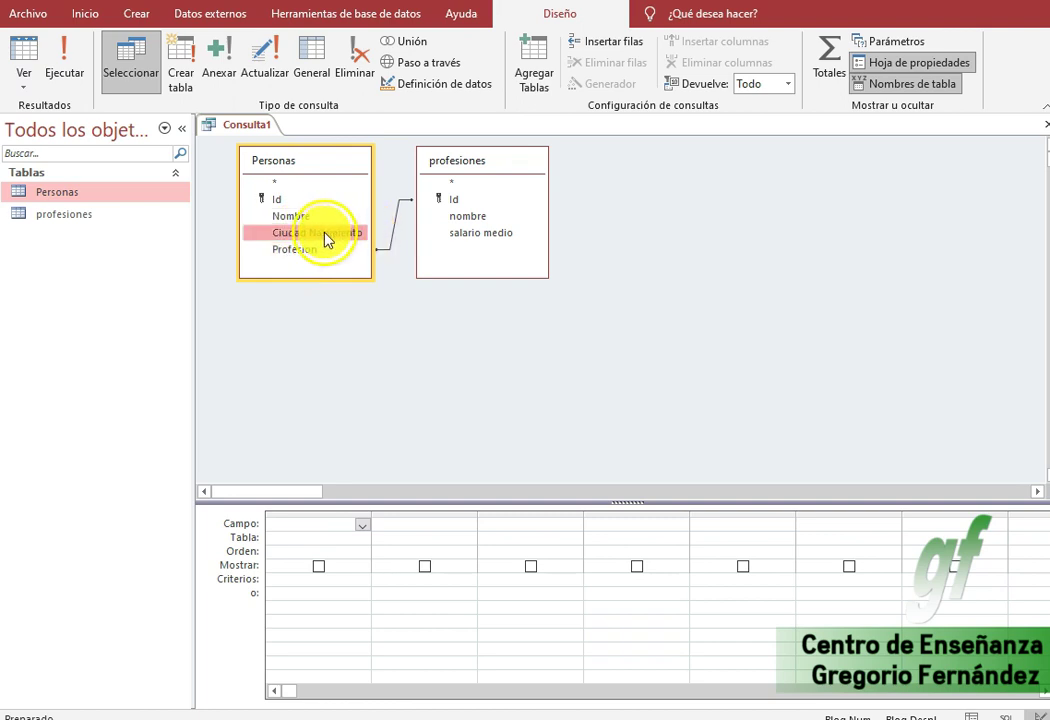
{"action": "left_click_drag", "start_coordinate": [305, 233], "coordinate": [476, 234]}
{"action": "left_click", "coordinate": [320, 238]}
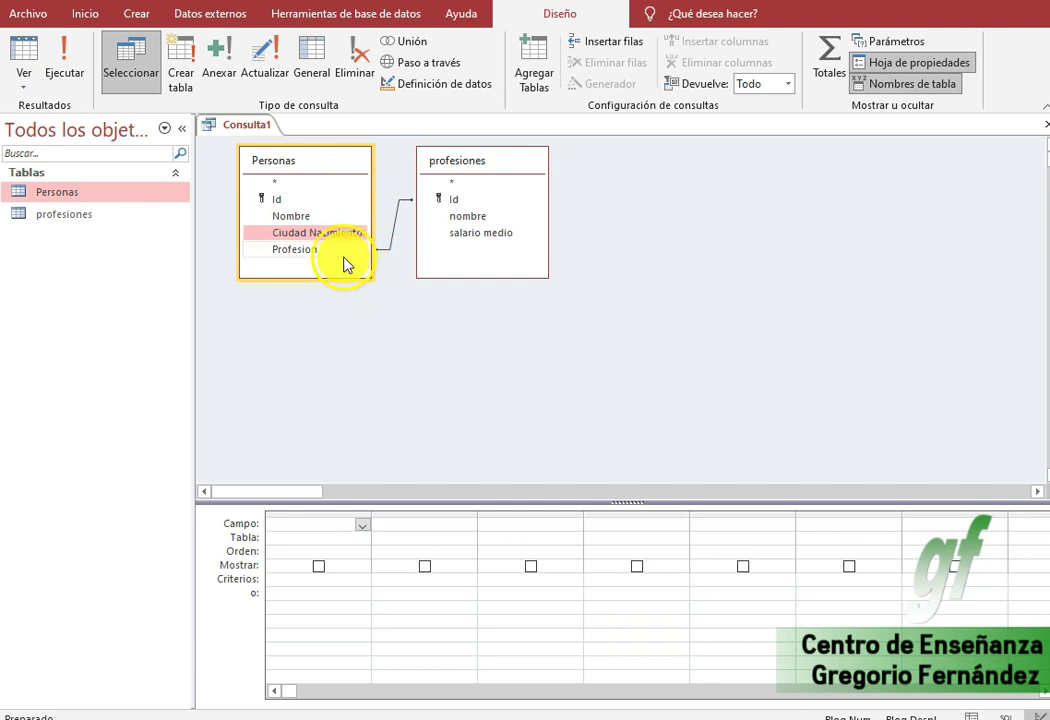
{"action": "left_click", "coordinate": [344, 249]}
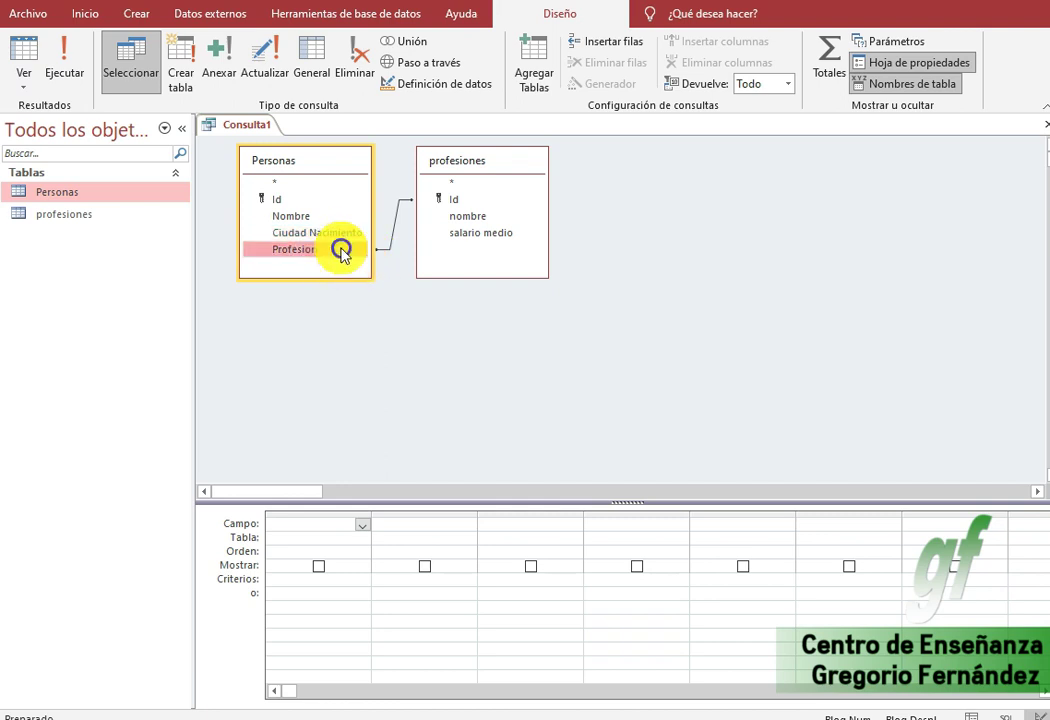
{"action": "left_click", "coordinate": [472, 215]}
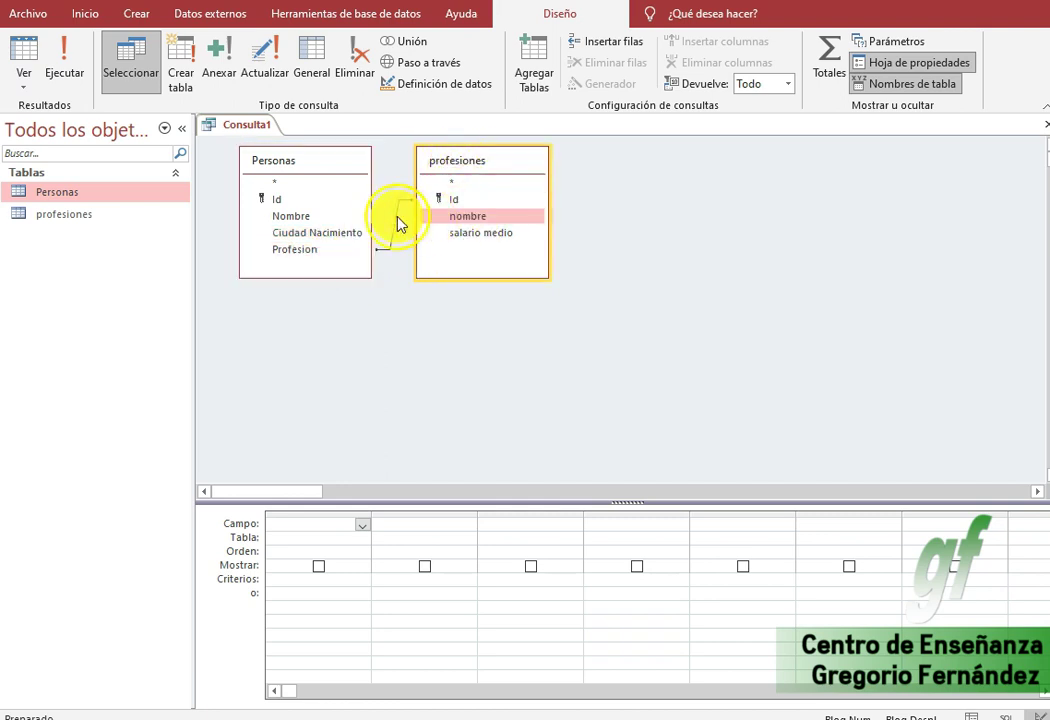
Step: Add Ciudad Nacimiento from Personas and salario medio from profesiones to the query, enable totals, and enlarge the design grid
{"action": "double_click", "coordinate": [343, 234]}
{"action": "double_click", "coordinate": [471, 232]}
{"action": "left_click", "coordinate": [827, 88]}
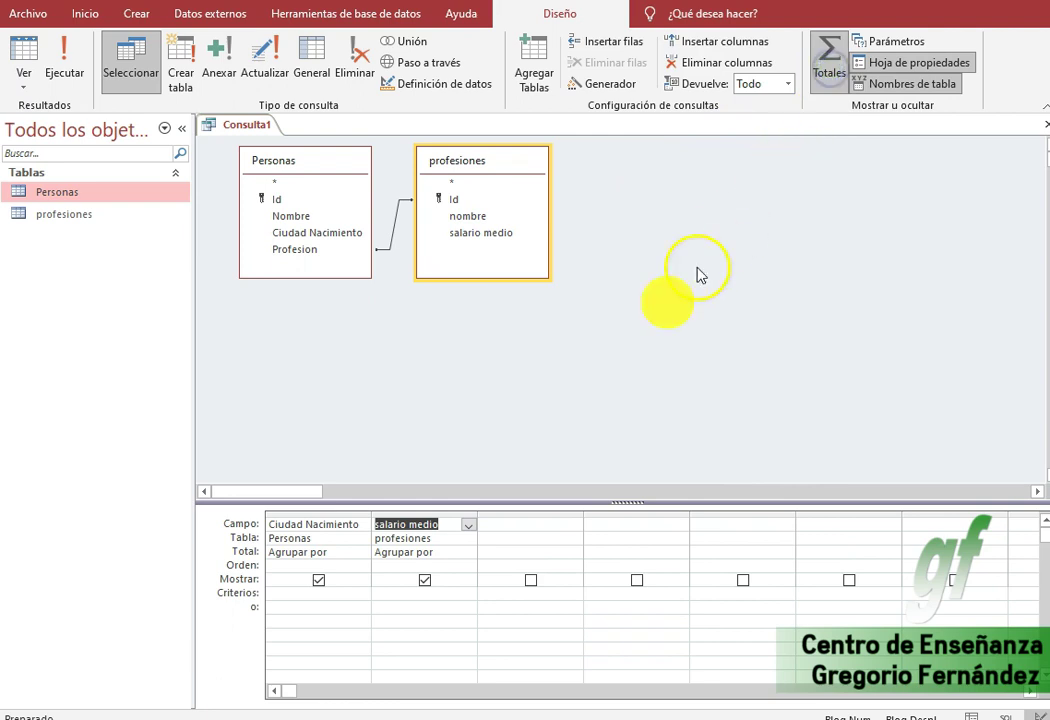
{"action": "left_click_drag", "start_coordinate": [548, 501], "coordinate": [548, 410]}
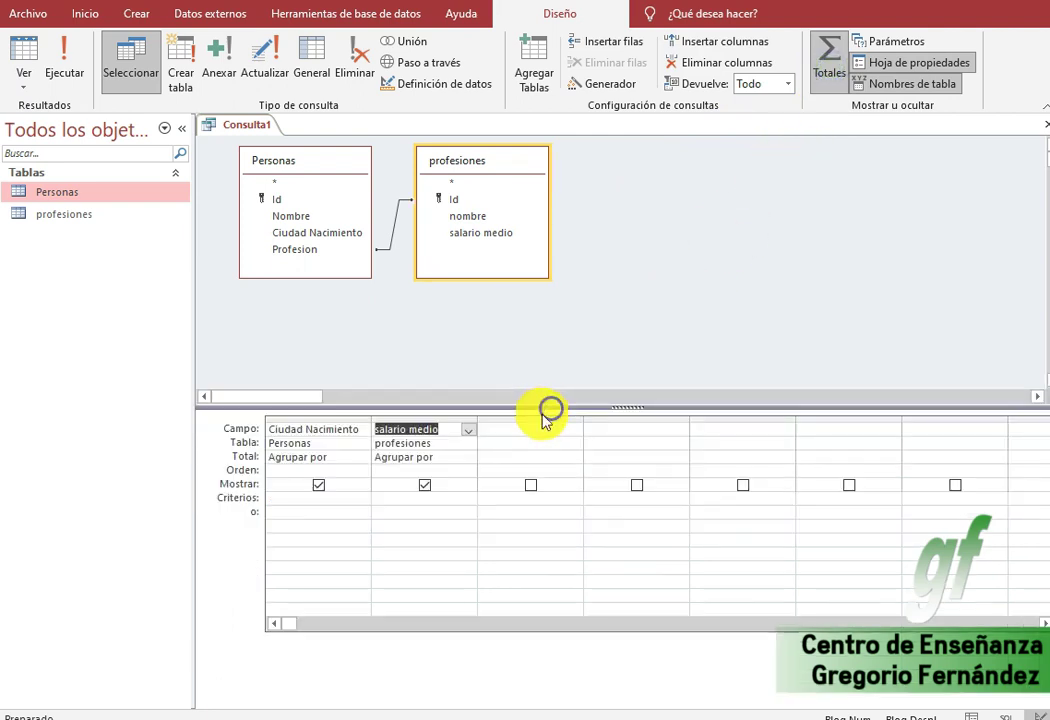
Step: Set the total of salario medio to Promedio, leaving Ciudad Nacimiento on Agrupar por, and run the query
{"action": "left_click", "coordinate": [335, 456]}
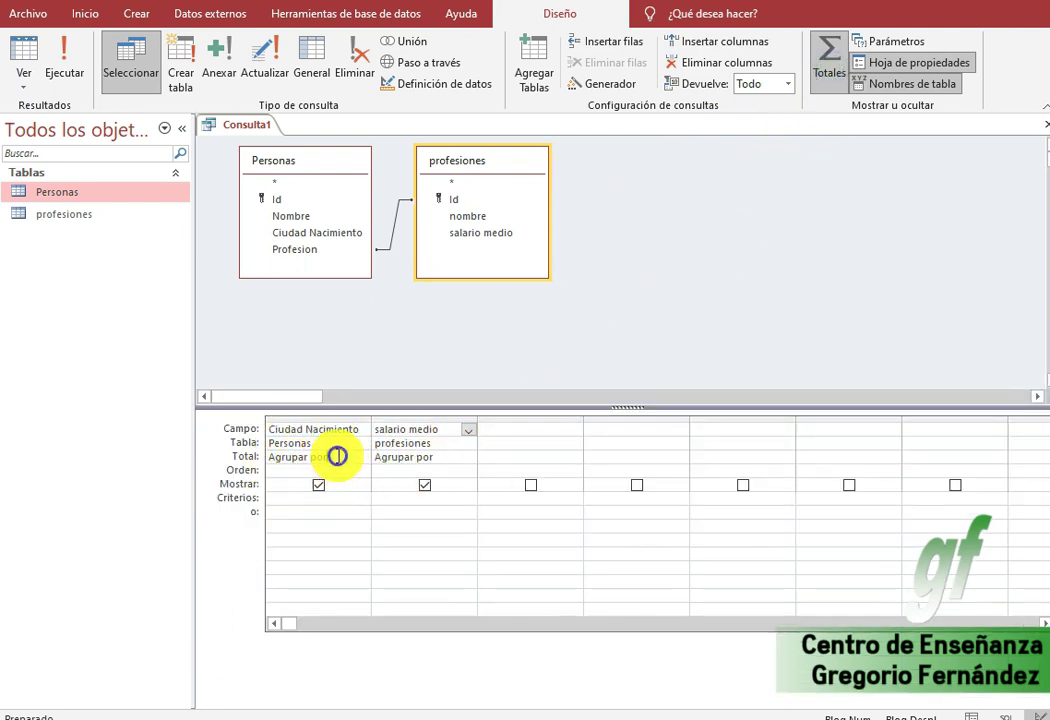
{"action": "left_click", "coordinate": [450, 459]}
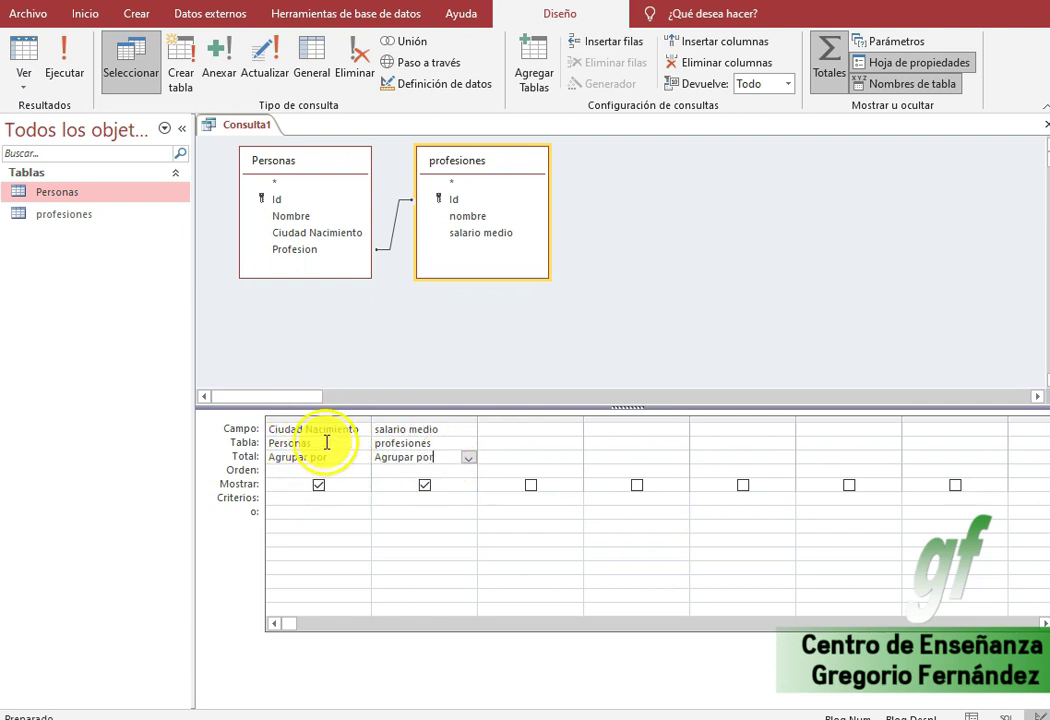
{"action": "left_click", "coordinate": [468, 457]}
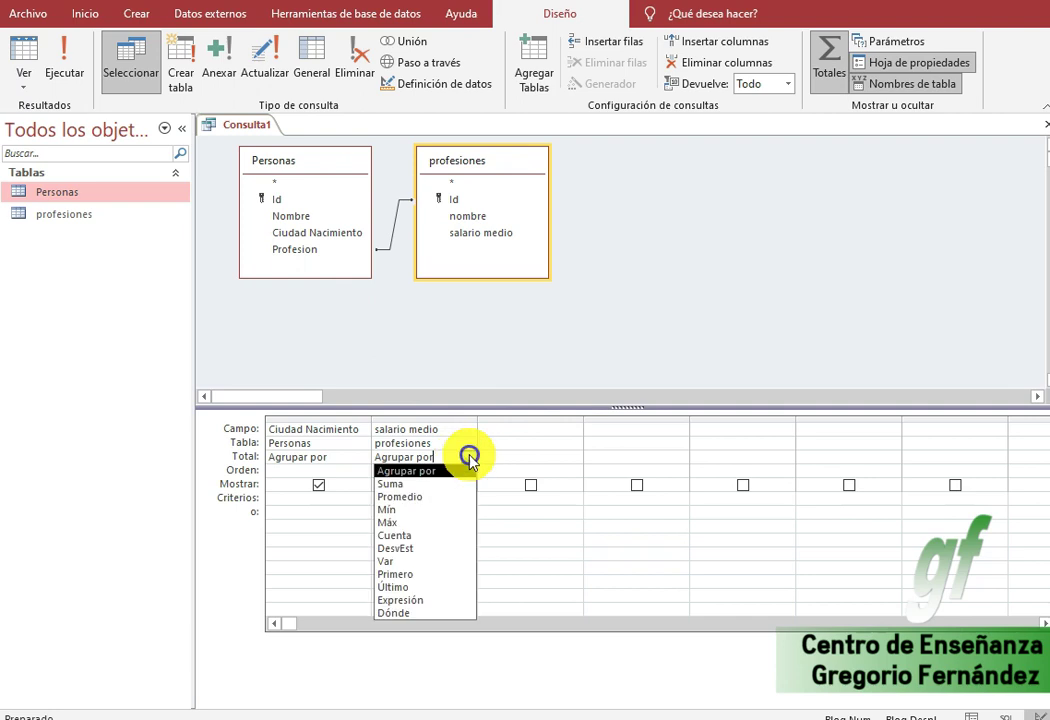
{"action": "left_click", "coordinate": [453, 498]}
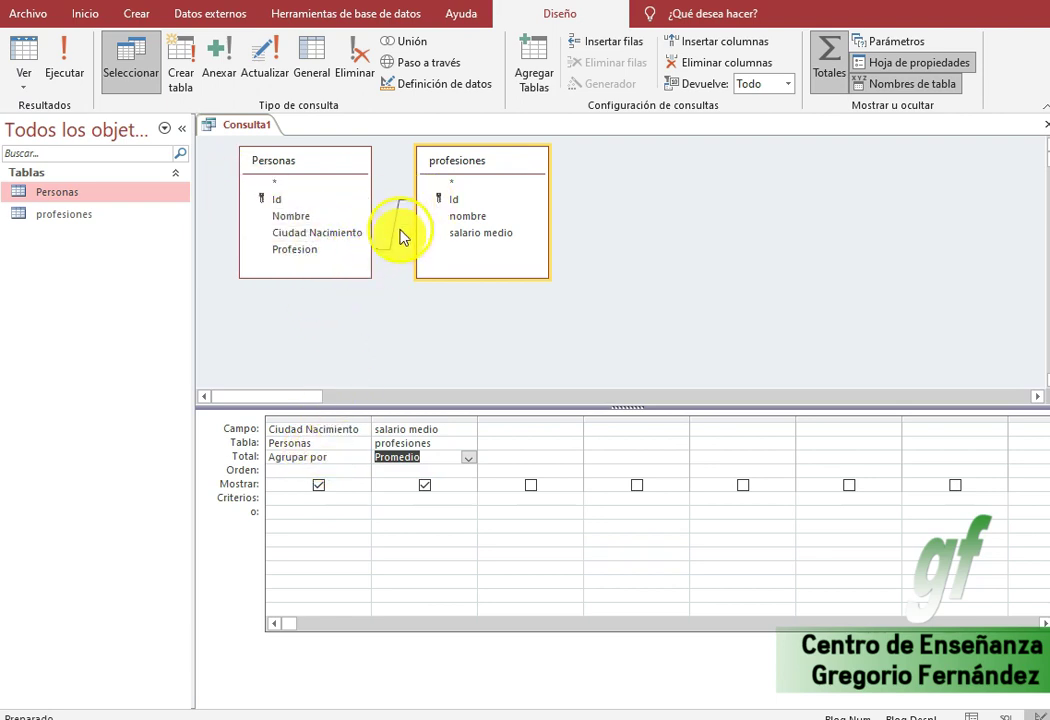
{"action": "left_click", "coordinate": [60, 62]}
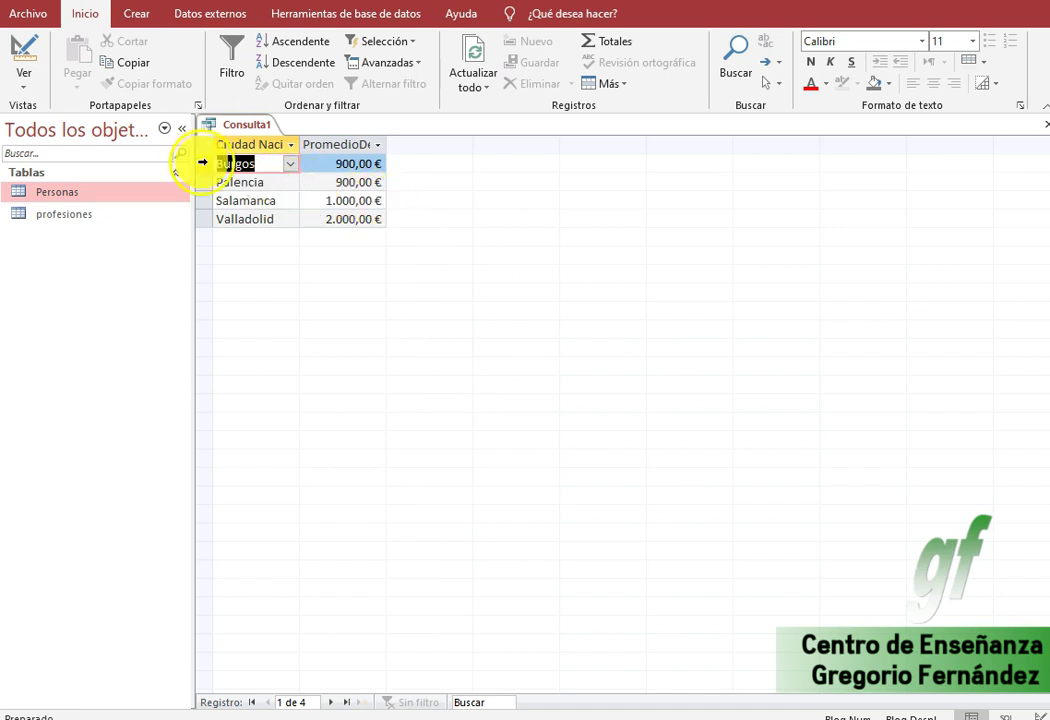
Step: Return to the query's design and save it as "Consulta con dos tablas relacionadas"
{"action": "left_click", "coordinate": [22, 52]}
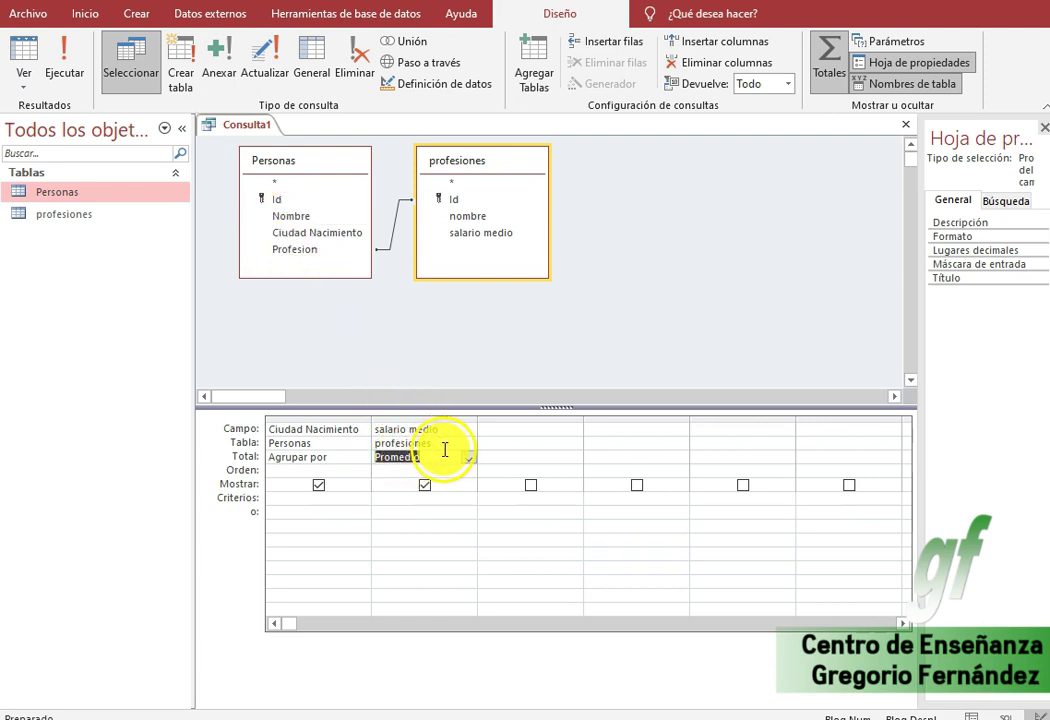
{"action": "right_click", "coordinate": [240, 124]}
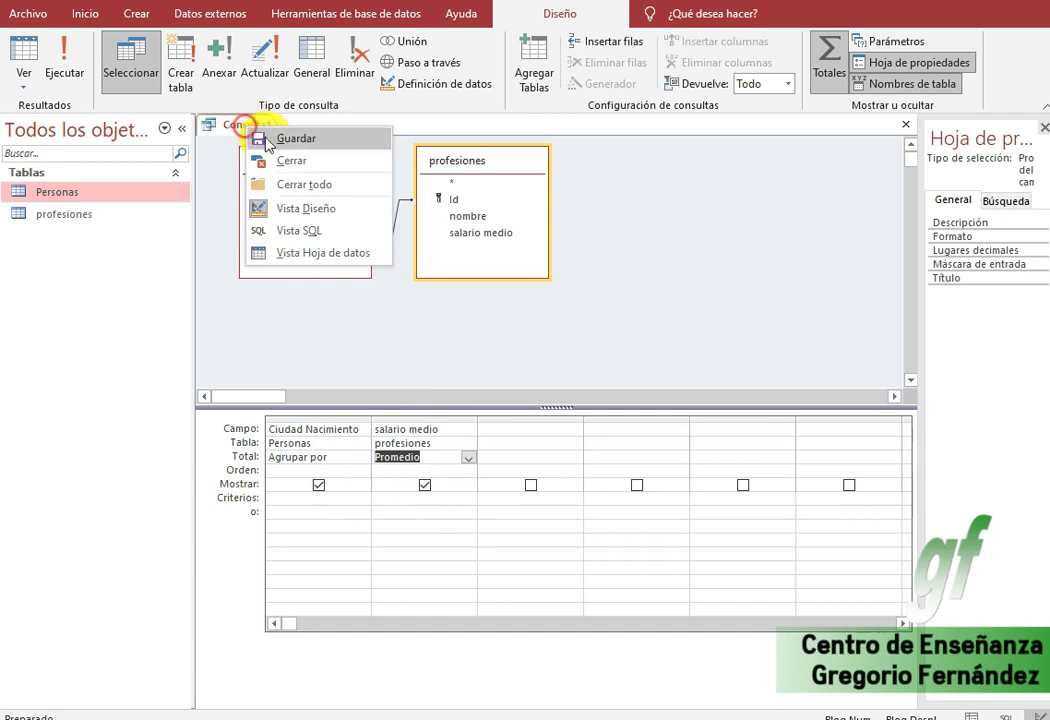
{"action": "left_click", "coordinate": [268, 136]}
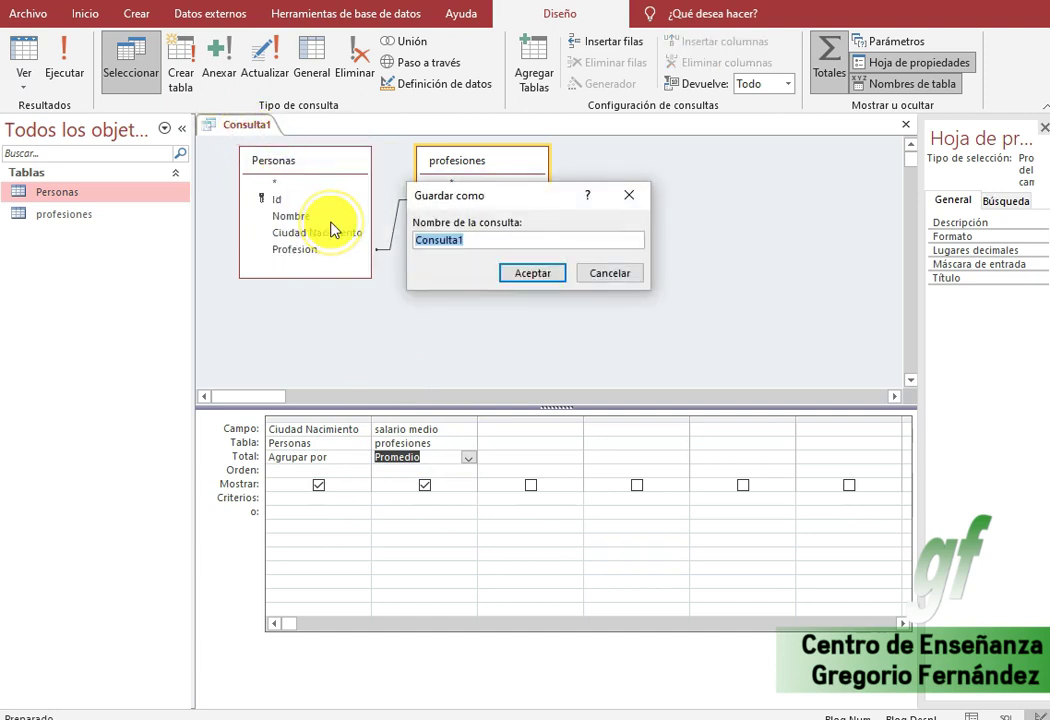
{"action": "type", "text": "Consu"}
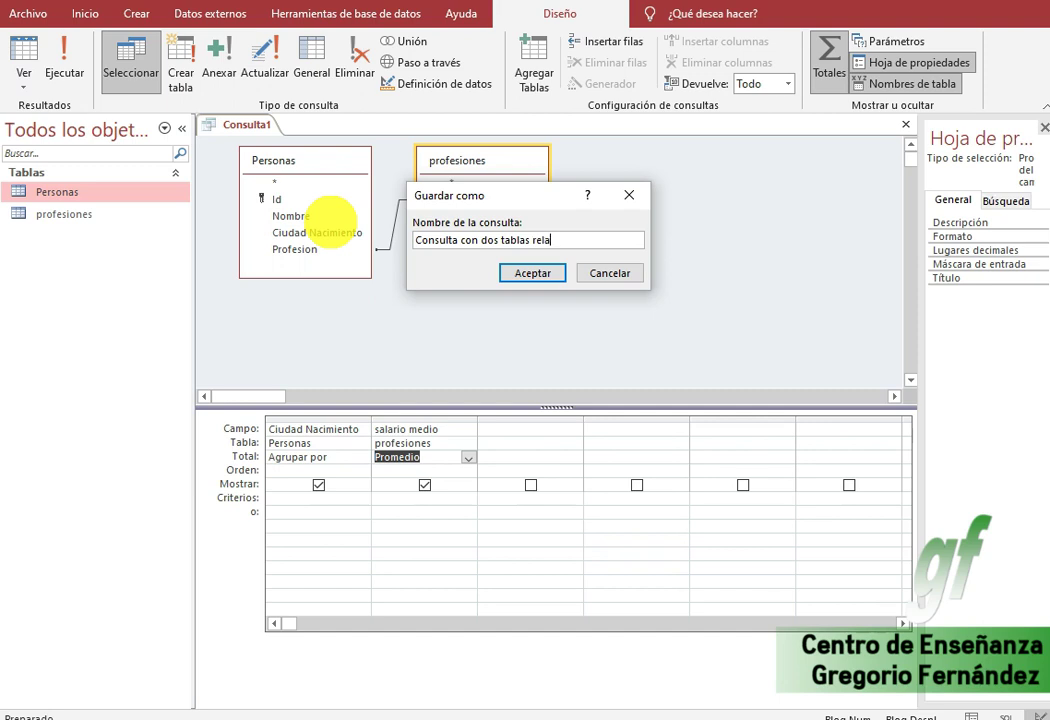
{"action": "left_click", "coordinate": [536, 276]}
Step: Delete the join between Personas and profesiones in the query, and run it to see the averages without the link
{"action": "left_click", "coordinate": [390, 238]}
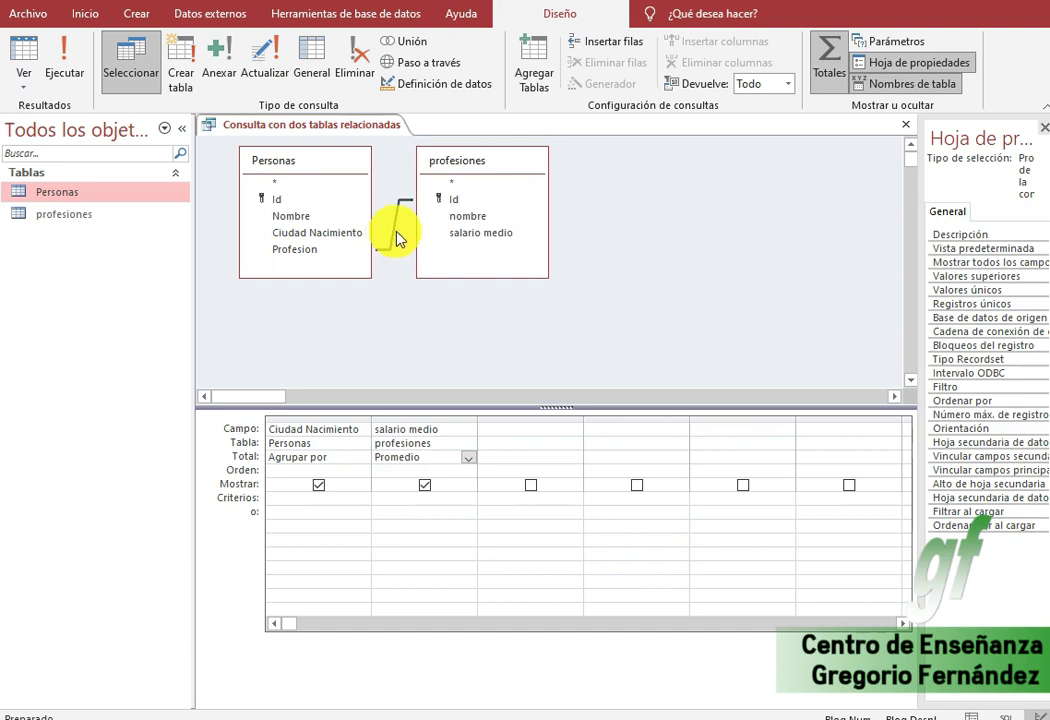
{"action": "left_click", "coordinate": [394, 237]}
{"action": "key", "text": "Delete"}
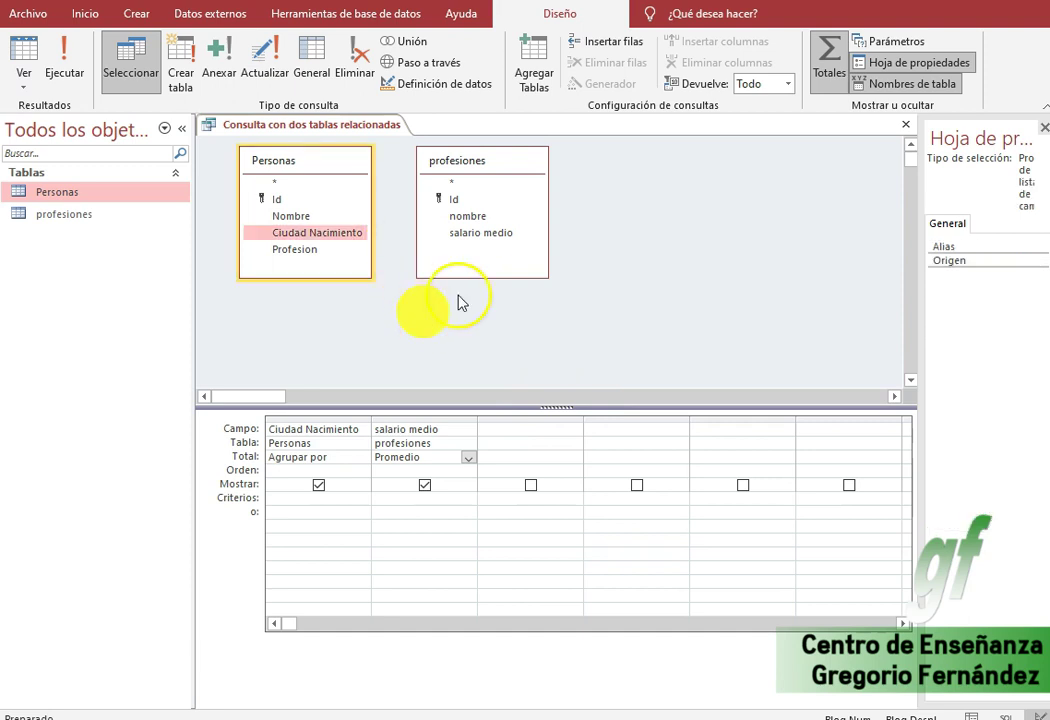
{"action": "left_click", "coordinate": [66, 50]}
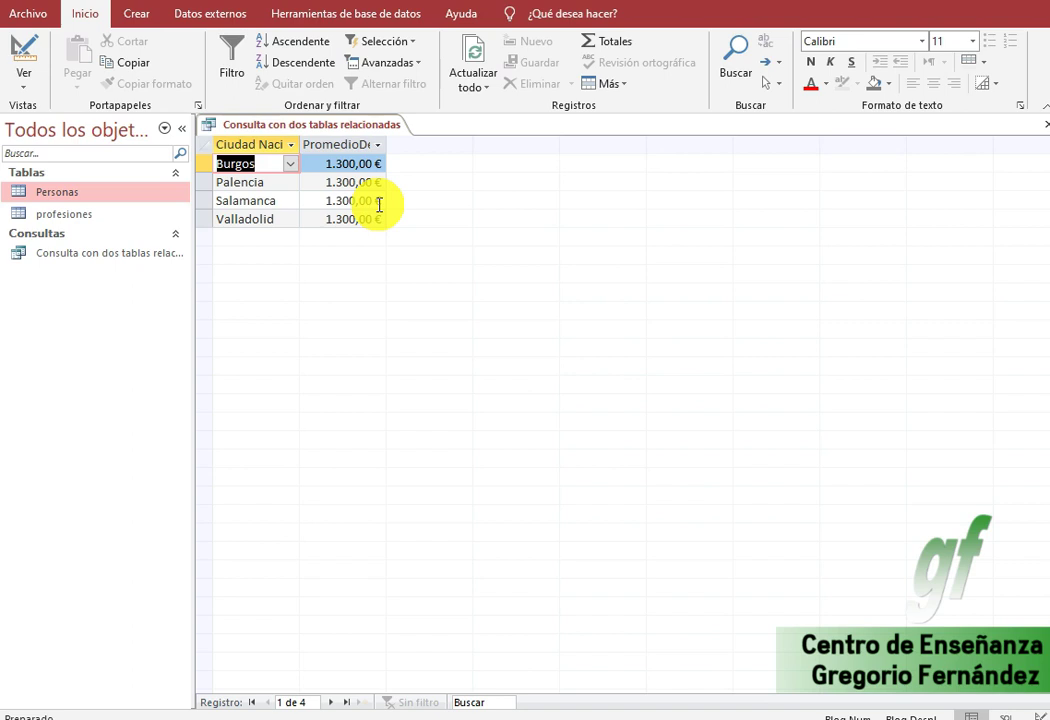
Step: Return to the query's design, remove the profesiones table from it, and show the query's datasheet
{"action": "left_click", "coordinate": [26, 45]}
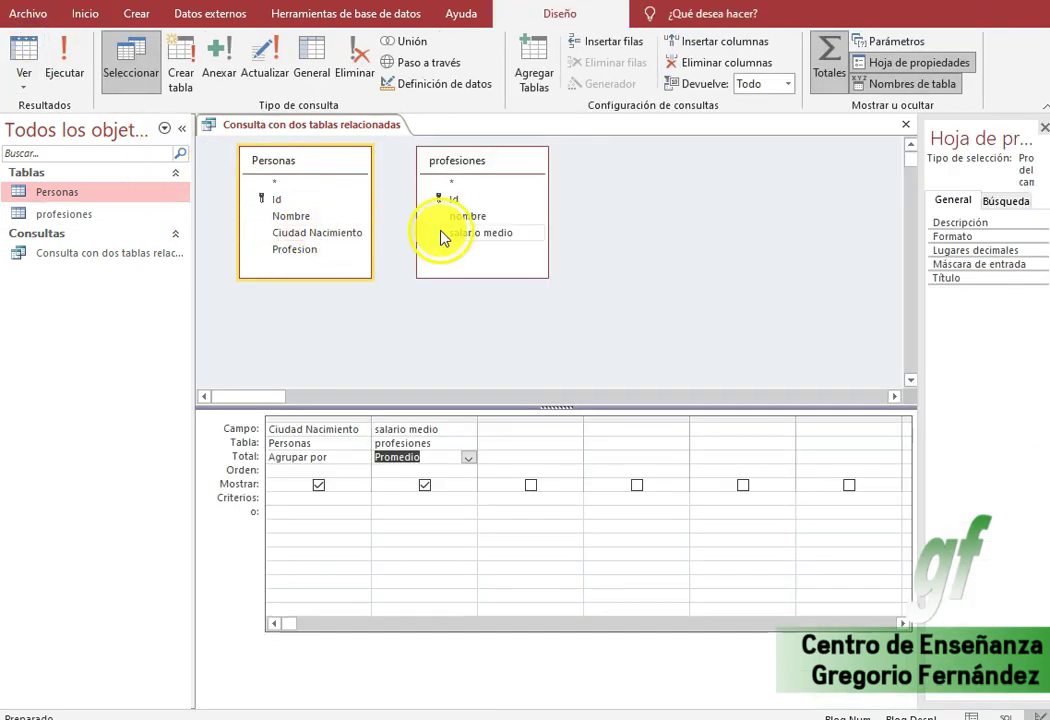
{"action": "left_click", "coordinate": [403, 317]}
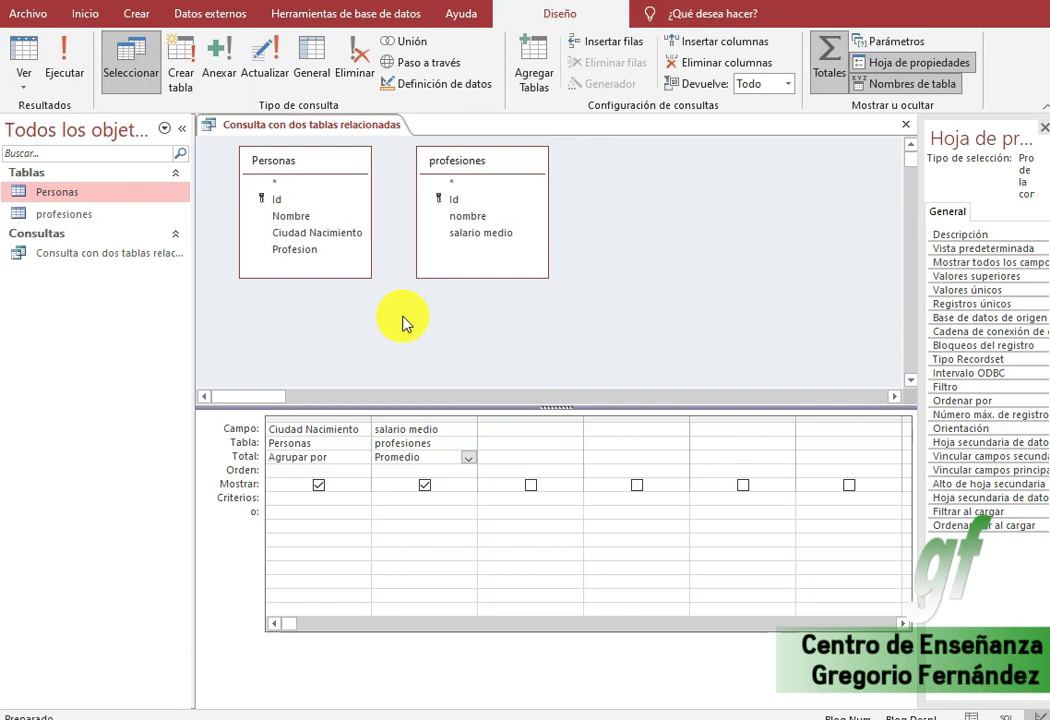
{"action": "left_click", "coordinate": [476, 165]}
{"action": "key", "text": "Delete"}
{"action": "right_click", "coordinate": [511, 218]}
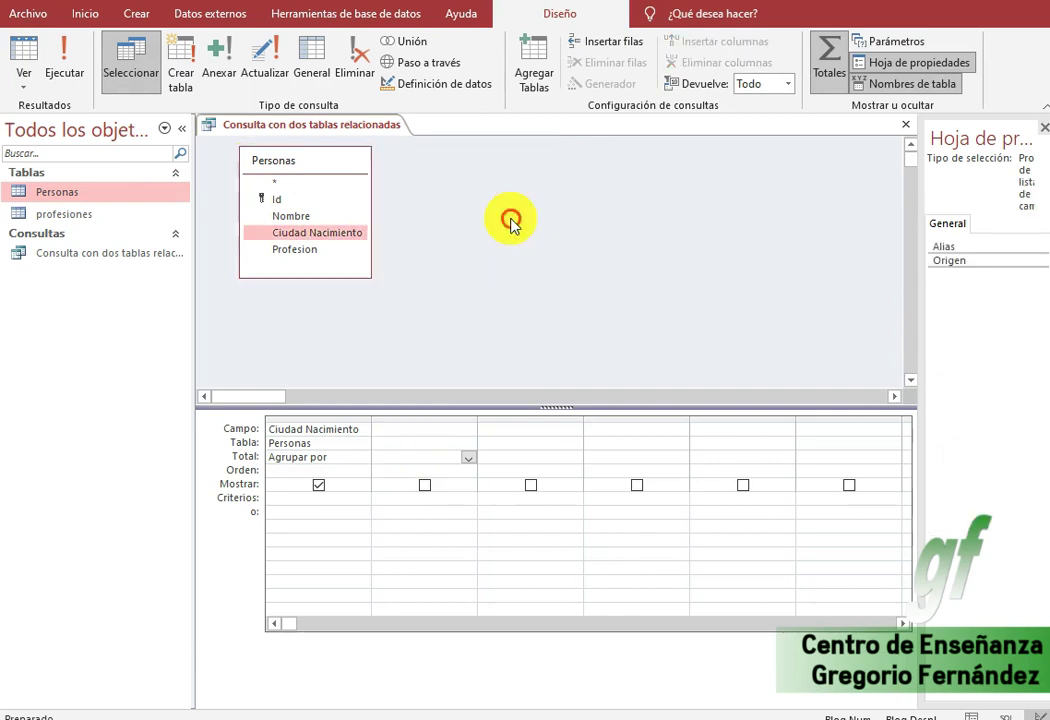
{"action": "left_click", "coordinate": [430, 251]}
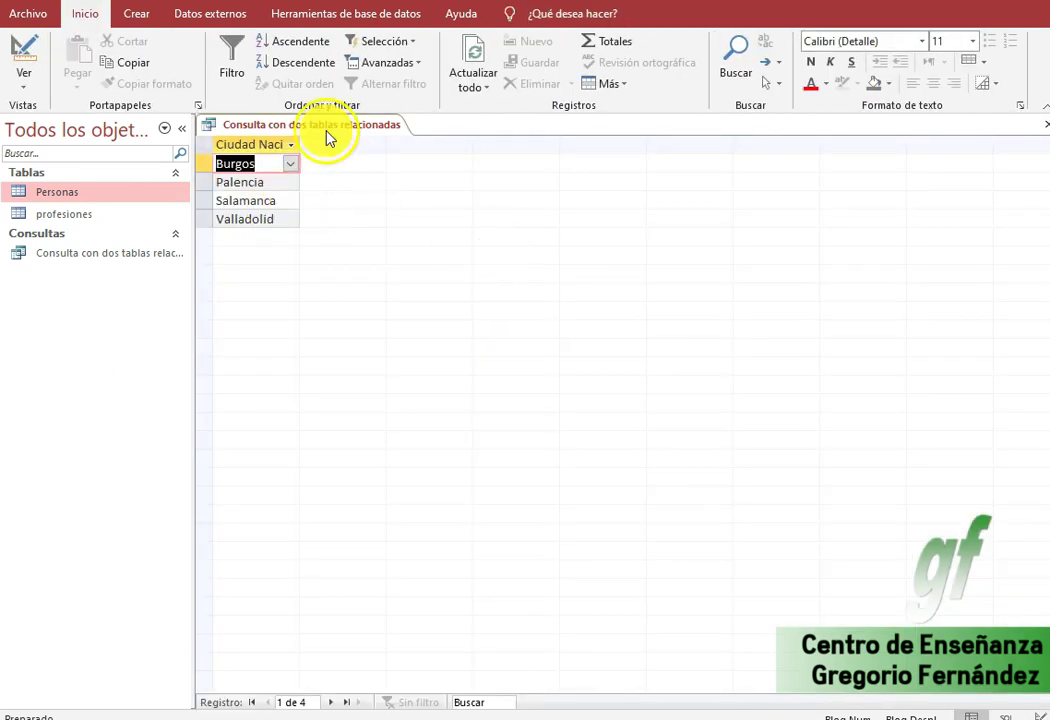
Step: Return to the query's design and add the profesiones table back next to Personas
{"action": "left_click", "coordinate": [24, 55]}
{"action": "right_click", "coordinate": [551, 211]}
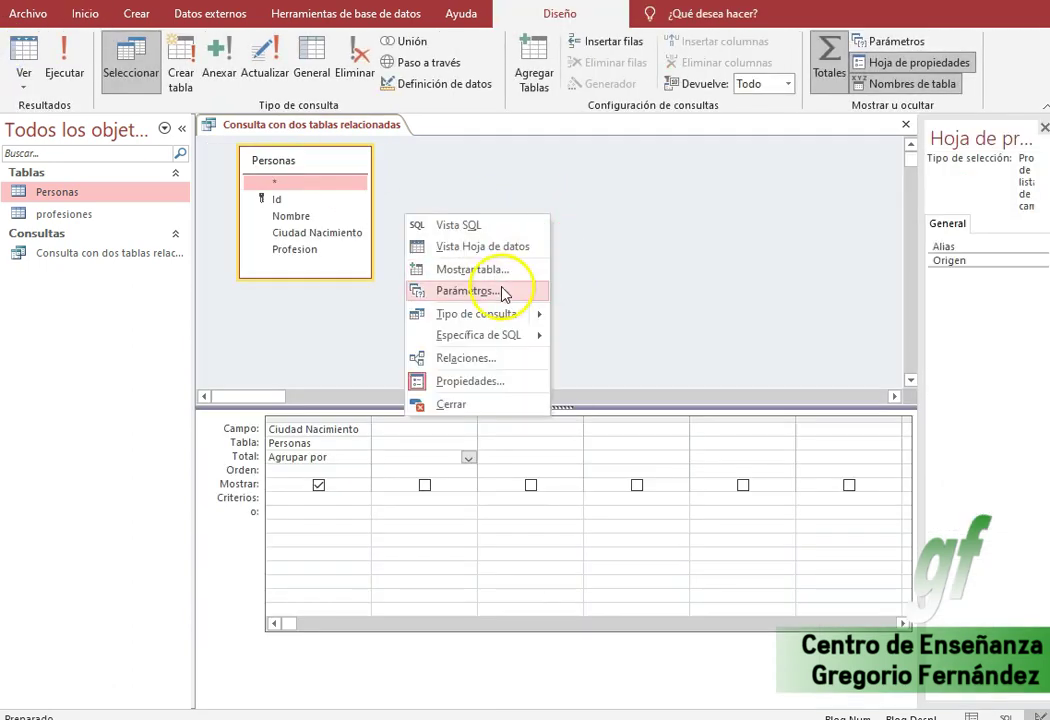
{"action": "left_click", "coordinate": [505, 268]}
{"action": "double_click", "coordinate": [452, 335]}
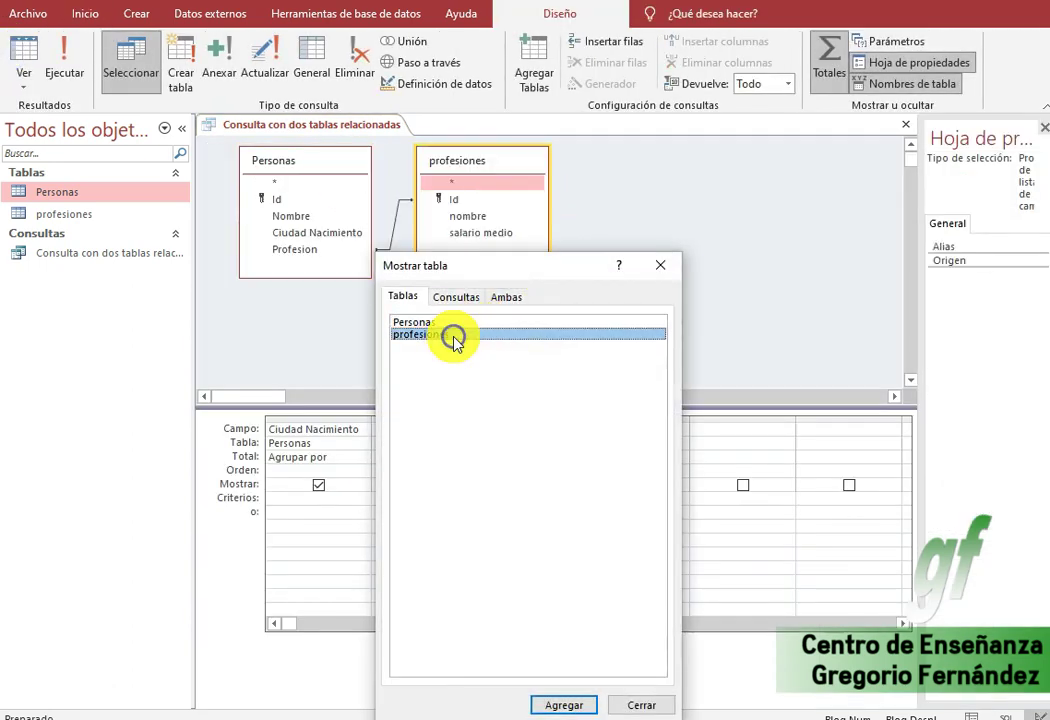
{"action": "left_click", "coordinate": [658, 267]}
Step: Add salario medio from profesiones to the query with its total set to Promedio, and show the query's datasheet
{"action": "left_click_drag", "start_coordinate": [478, 233], "coordinate": [445, 460]}
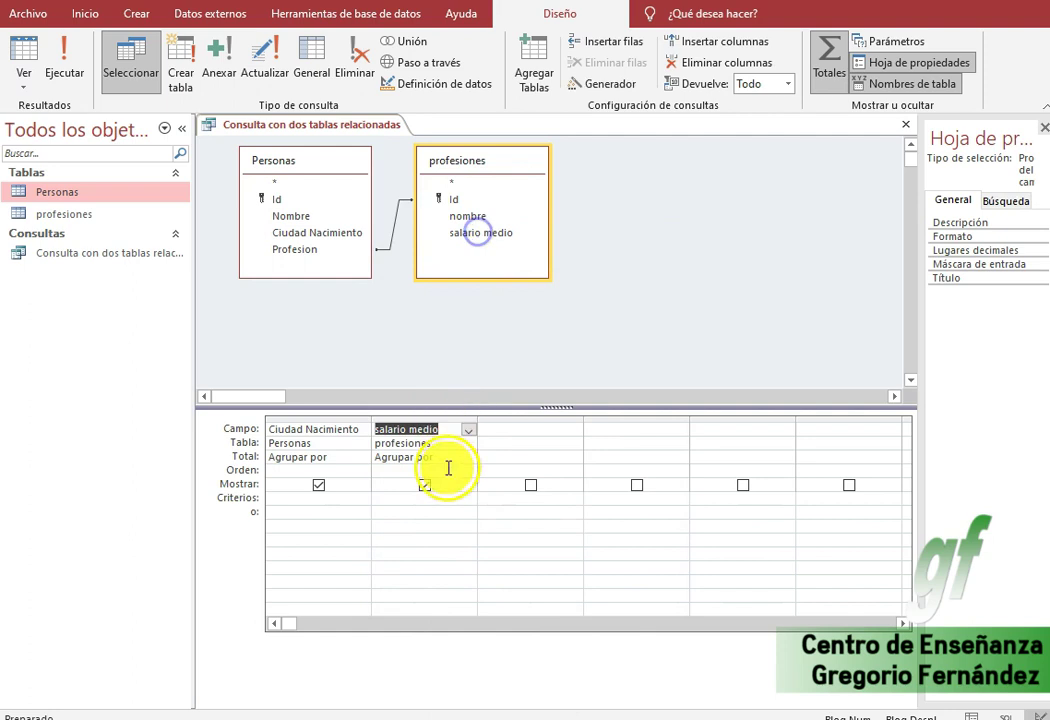
{"action": "left_click", "coordinate": [467, 459]}
{"action": "left_click", "coordinate": [455, 497]}
{"action": "left_click", "coordinate": [513, 342]}
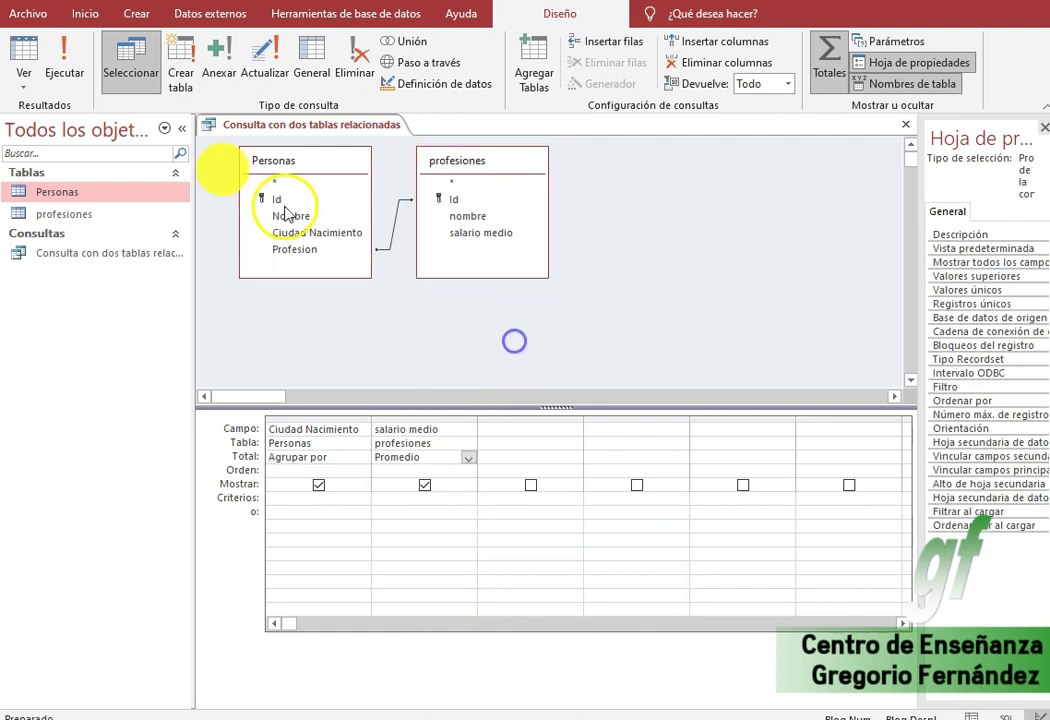
{"action": "left_click", "coordinate": [38, 70]}
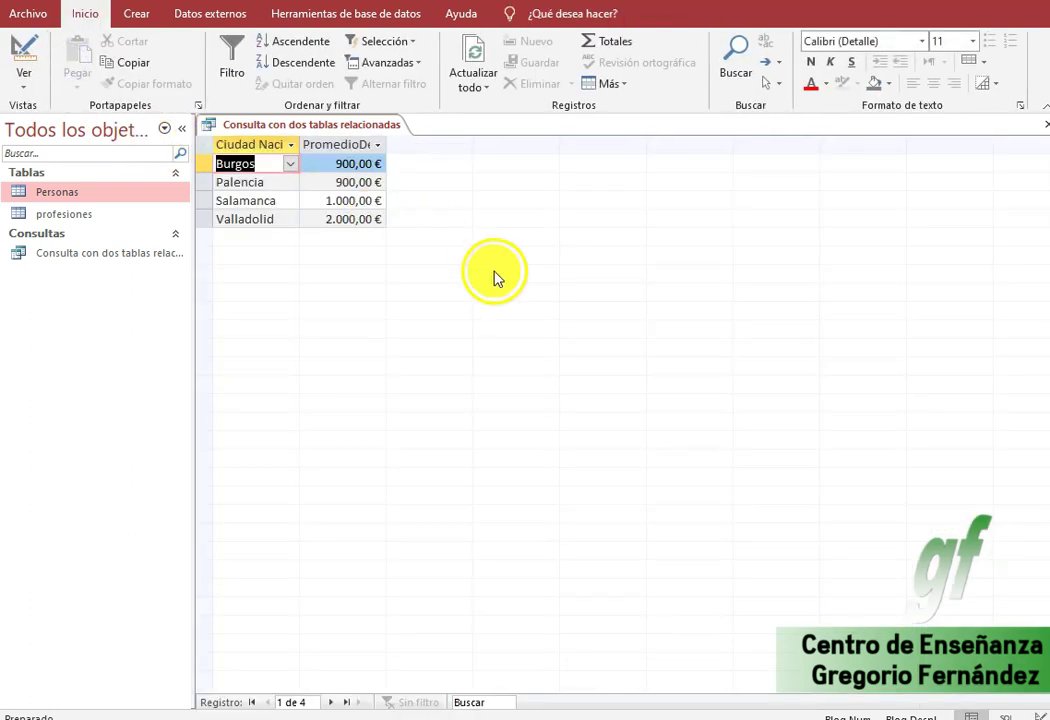
Step: Return to the query's design, close the query and save its design changes
{"action": "left_click", "coordinate": [42, 72]}
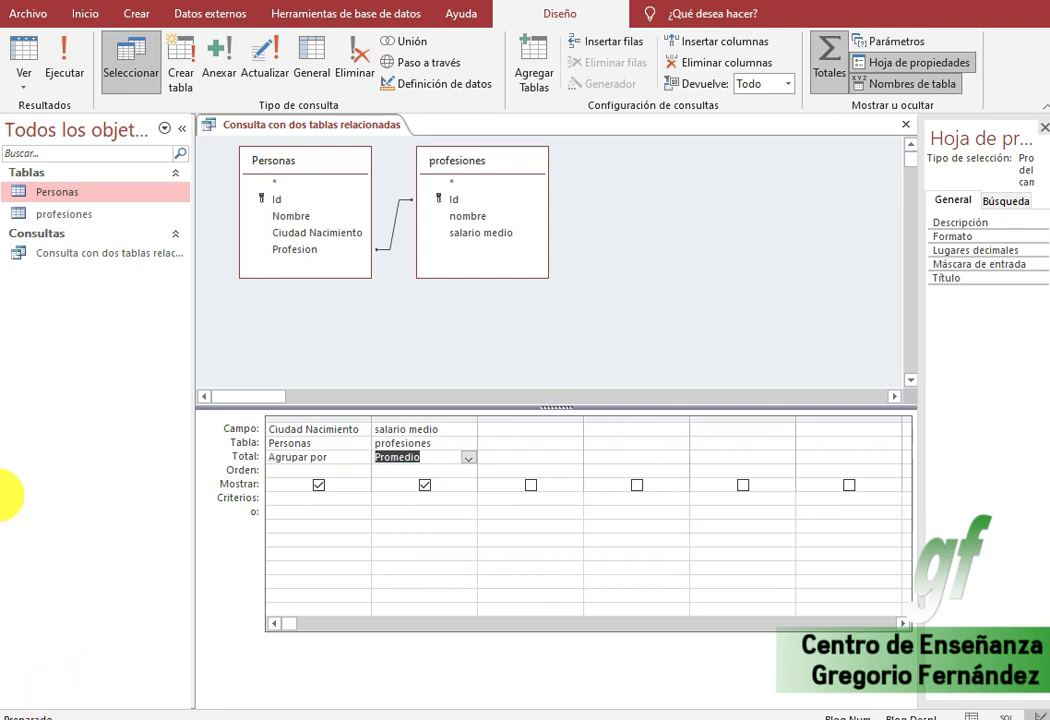
{"action": "right_click", "coordinate": [346, 123]}
{"action": "left_click", "coordinate": [378, 158]}
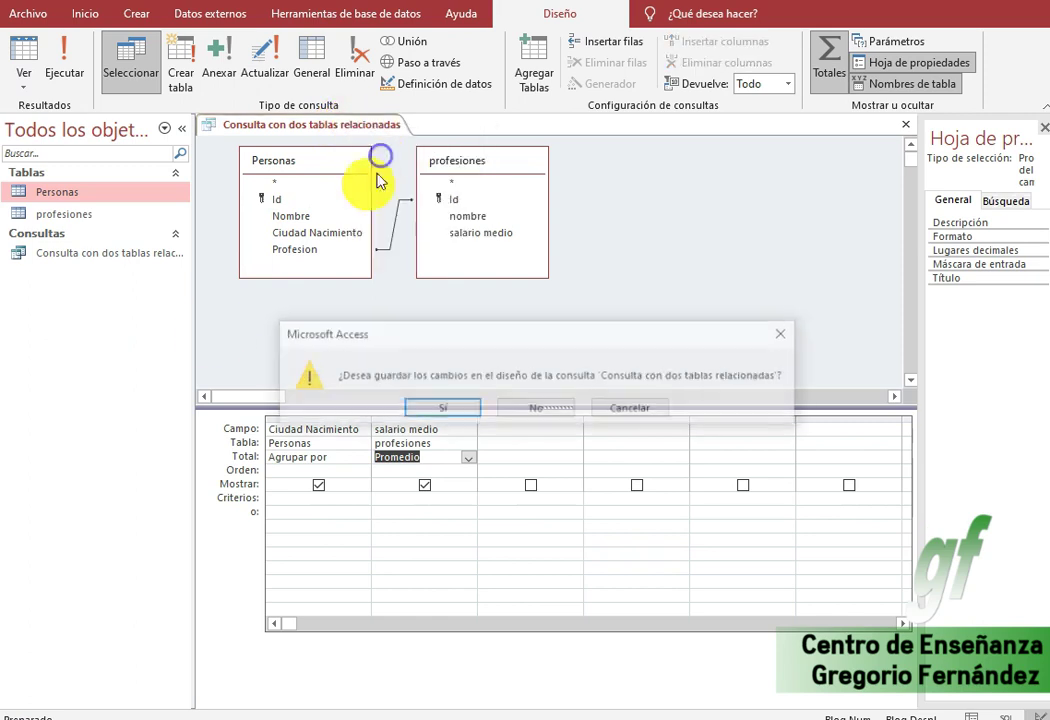
{"action": "left_click", "coordinate": [467, 410]}
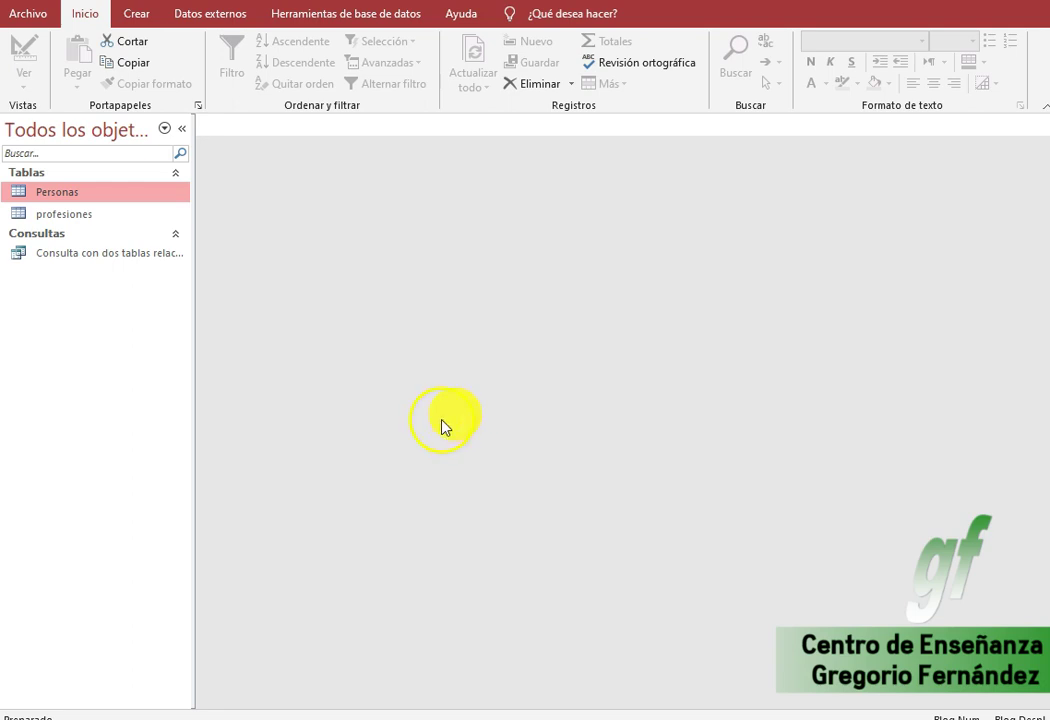
Step: Create a new blank form in design view and select the profesiones table among the database objects
{"action": "left_click", "coordinate": [137, 14]}
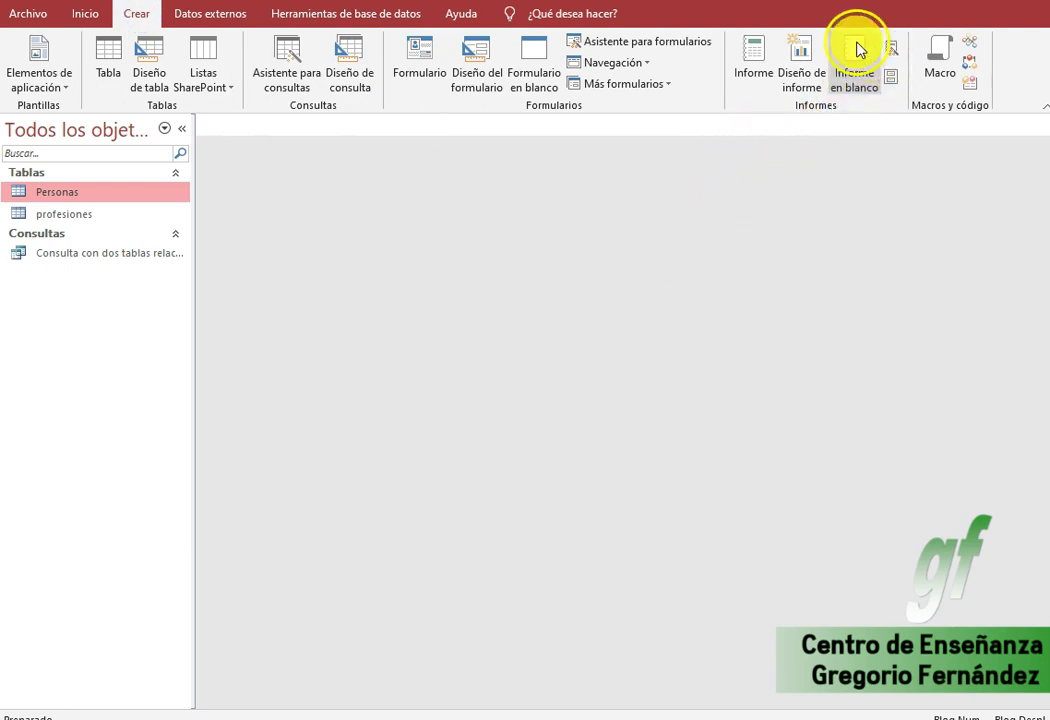
{"action": "left_click", "coordinate": [480, 66]}
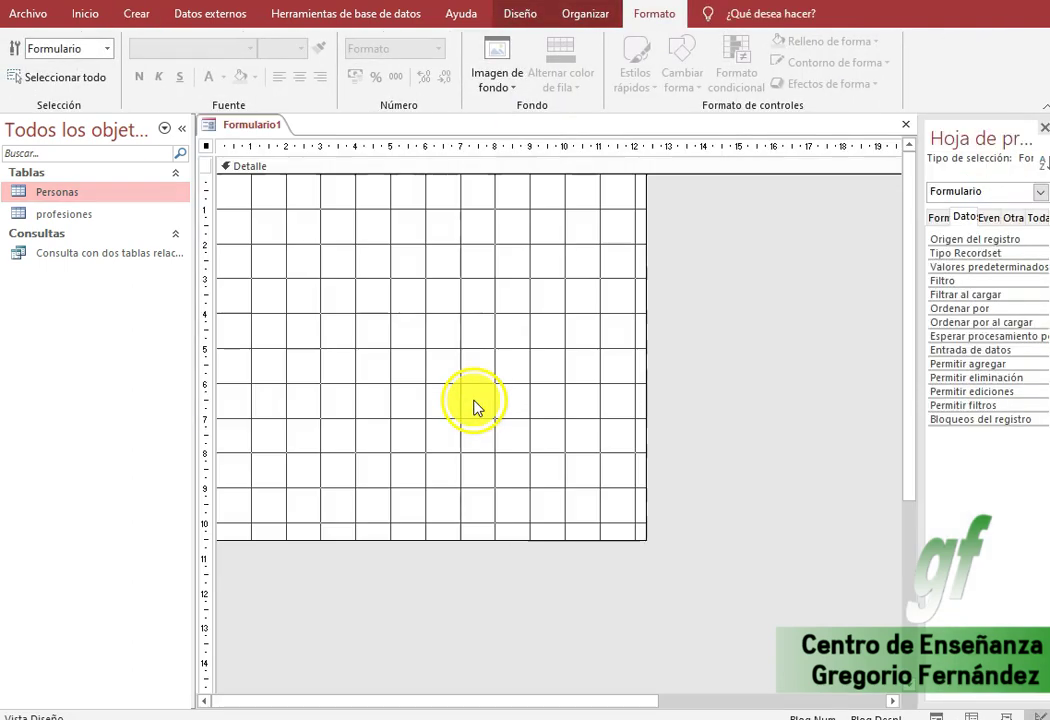
{"action": "left_click", "coordinate": [82, 216]}
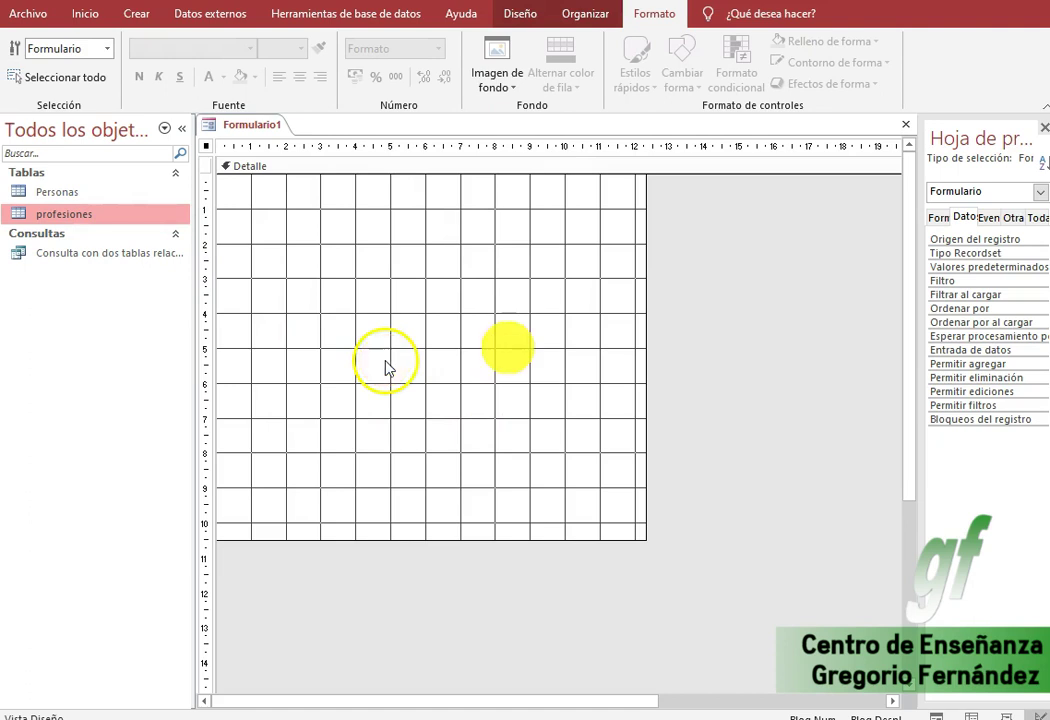